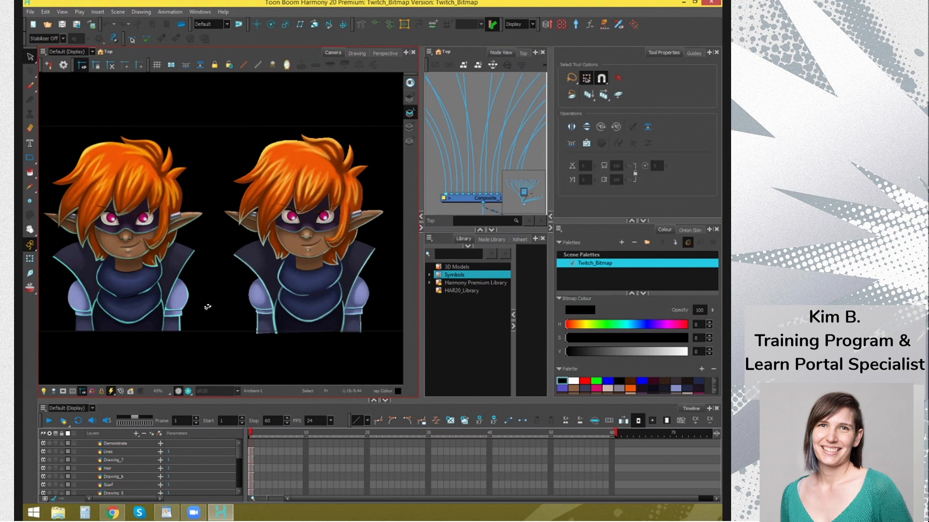
Look over the two characters and the artist credit beside them in the camera view
{"action": "left_click_drag", "start_coordinate": [189, 290], "coordinate": [303, 289]}
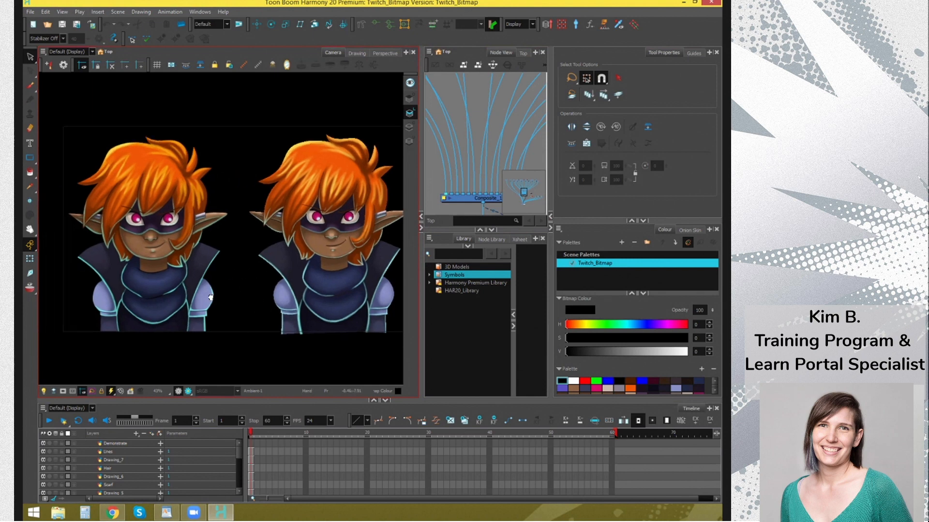
{"action": "left_click_drag", "start_coordinate": [138, 304], "coordinate": [315, 308]}
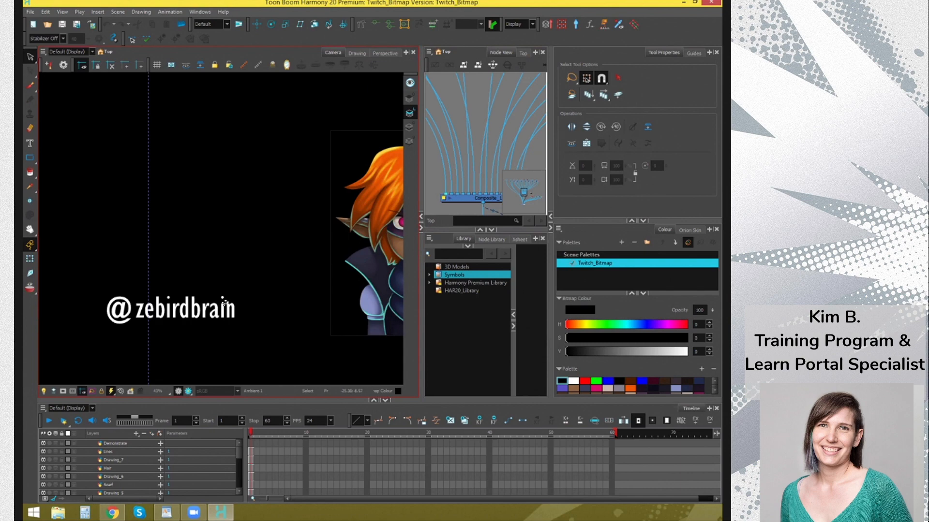
{"action": "left_click_drag", "start_coordinate": [364, 273], "coordinate": [23, 267]}
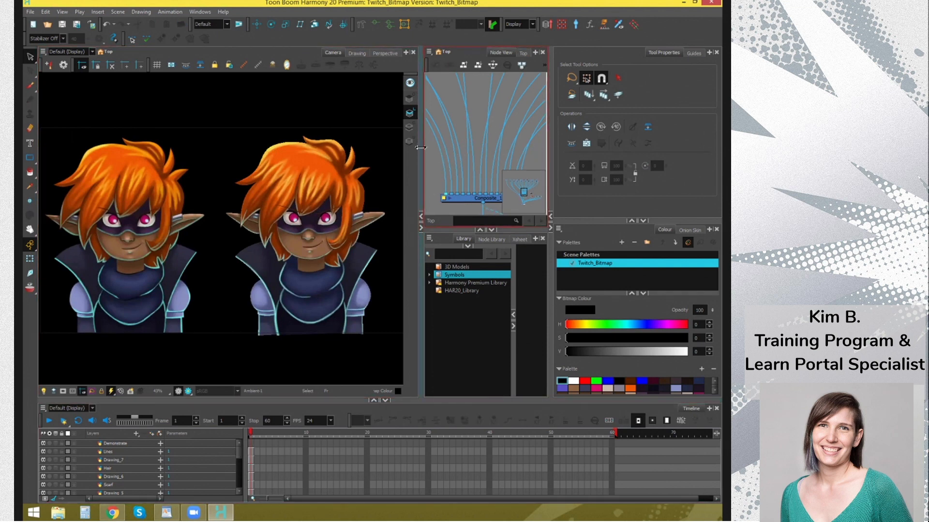
Widen the node view and bring the character's whole node network into view
{"action": "left_click_drag", "start_coordinate": [419, 149], "coordinate": [390, 151]}
{"action": "scroll", "coordinate": [456, 159], "scroll_direction": "down", "scroll_amount": 4}
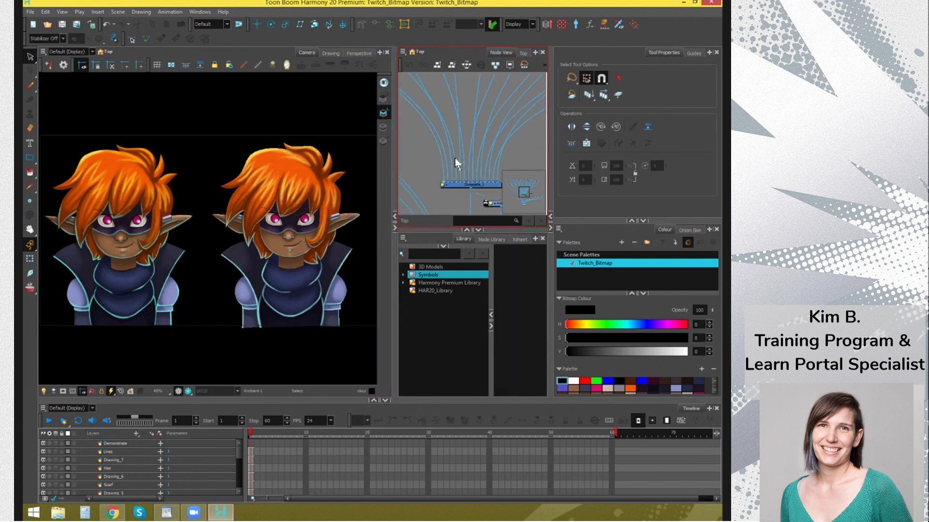
{"action": "scroll", "coordinate": [468, 160], "scroll_direction": "down", "scroll_amount": 4}
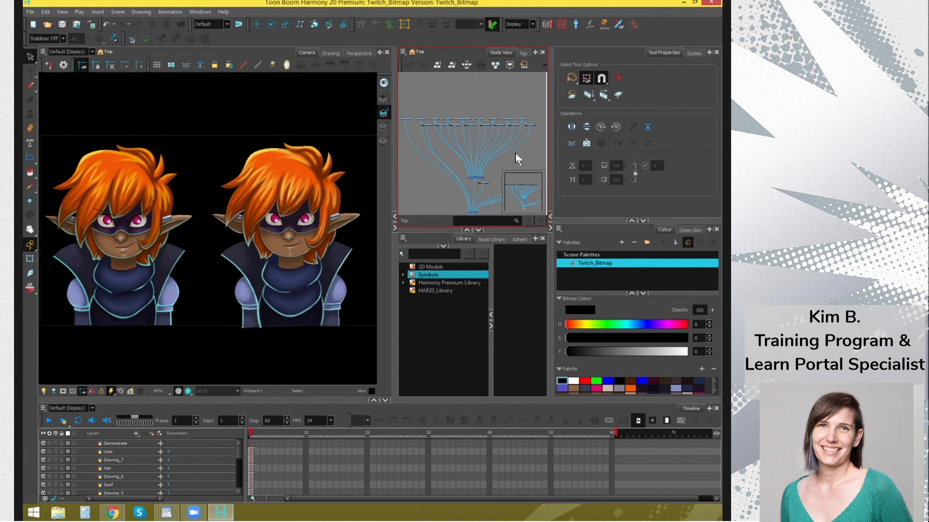
{"action": "left_click_drag", "start_coordinate": [393, 157], "coordinate": [376, 161]}
{"action": "left_click", "coordinate": [418, 128]}
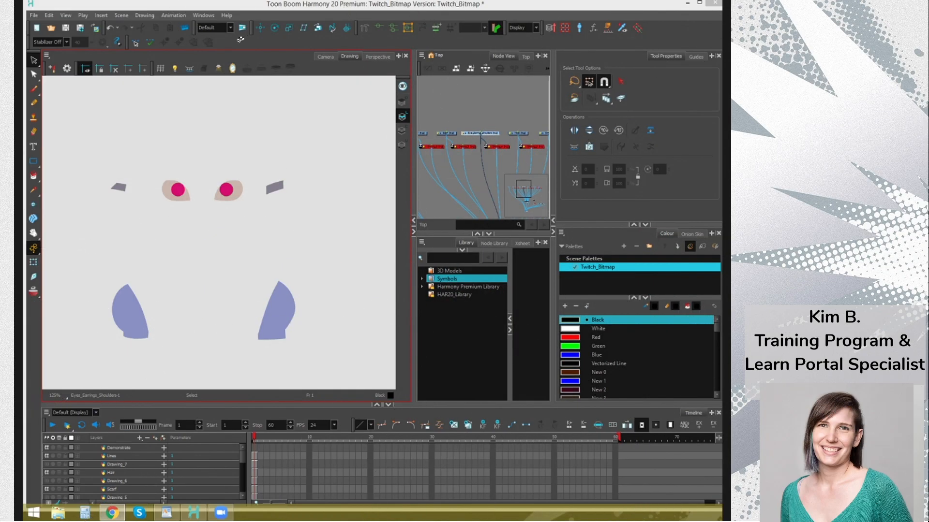
{"action": "left_click", "coordinate": [284, 11]}
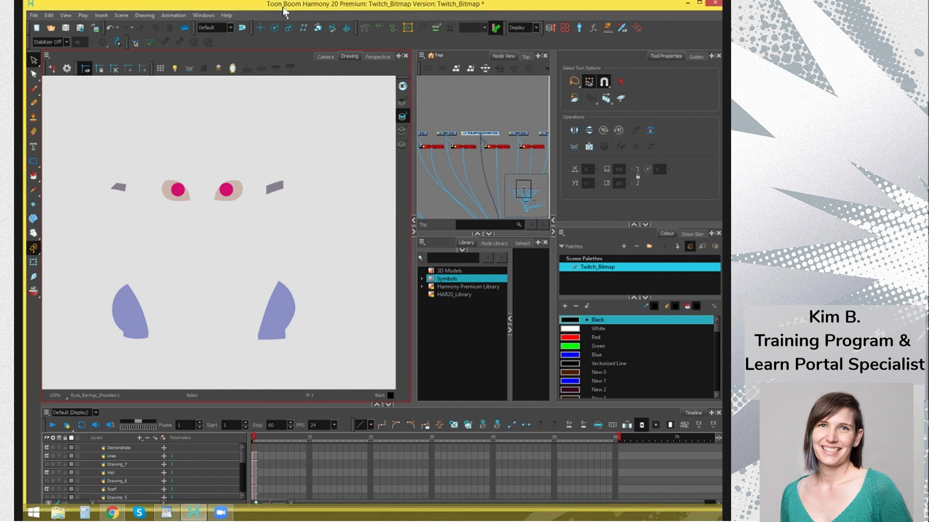
{"action": "left_click", "coordinate": [518, 123]}
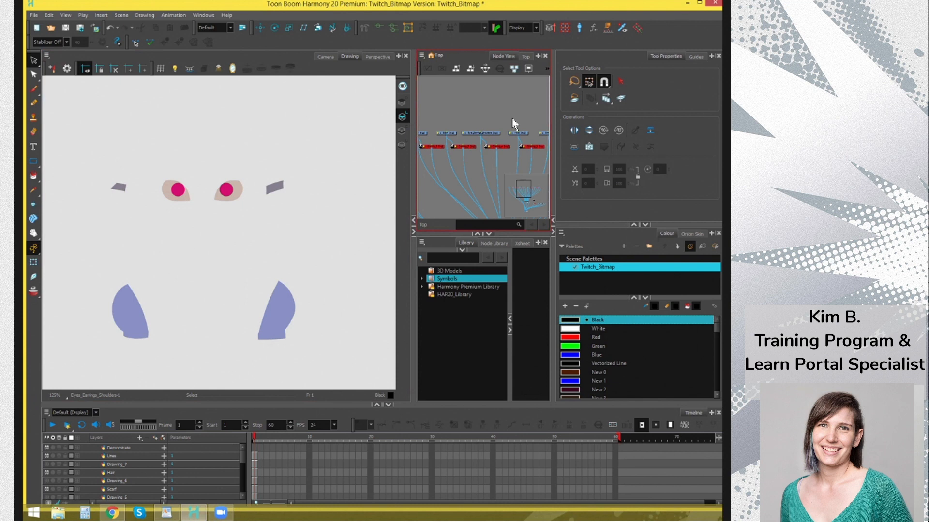
{"action": "left_click", "coordinate": [253, 150]}
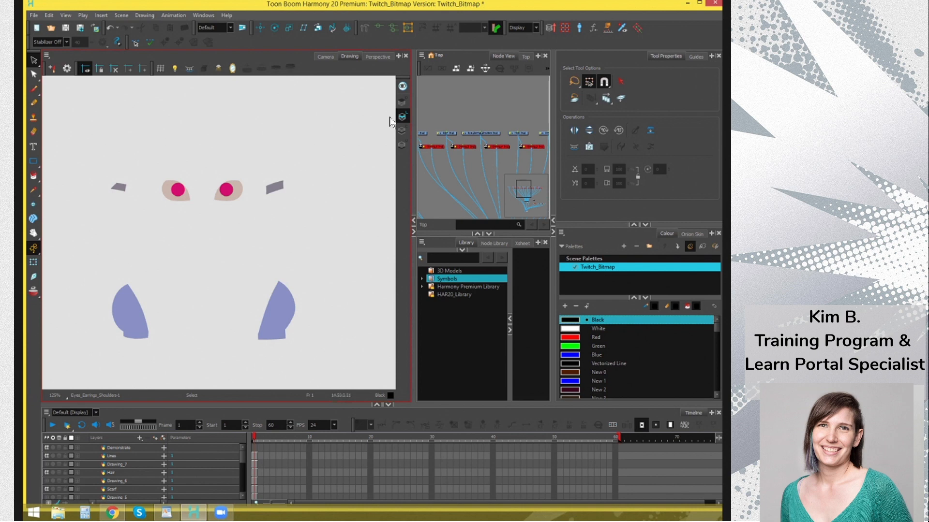
{"action": "left_click", "coordinate": [511, 132]}
{"action": "left_click", "coordinate": [344, 158]}
{"action": "left_click", "coordinate": [514, 142]}
Inspect the flat vector drawings one by one in the drawing view, including the skin and sleeves, the shirt, and the eyes, earrings and shoulders
{"action": "left_click_drag", "start_coordinate": [529, 140], "coordinate": [499, 144]}
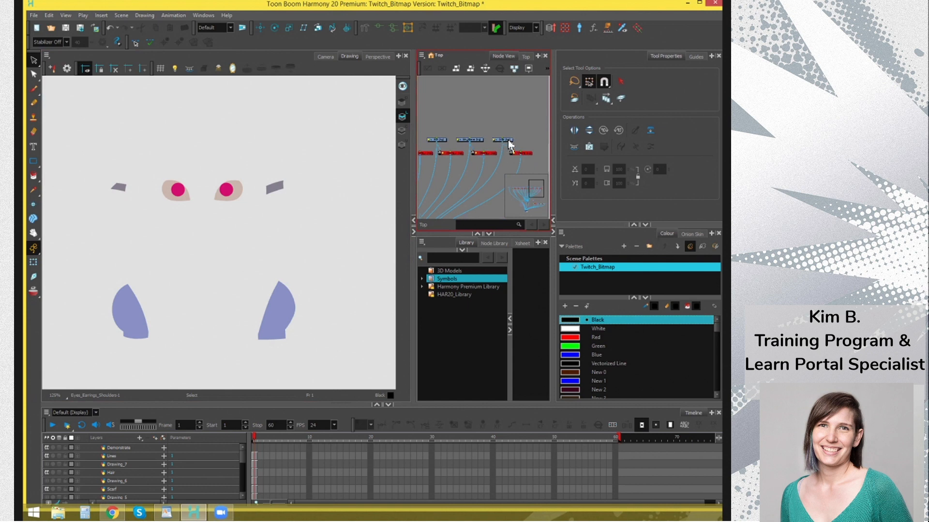
{"action": "left_click", "coordinate": [507, 141]}
{"action": "left_click", "coordinate": [468, 141]}
{"action": "left_click", "coordinate": [205, 307]}
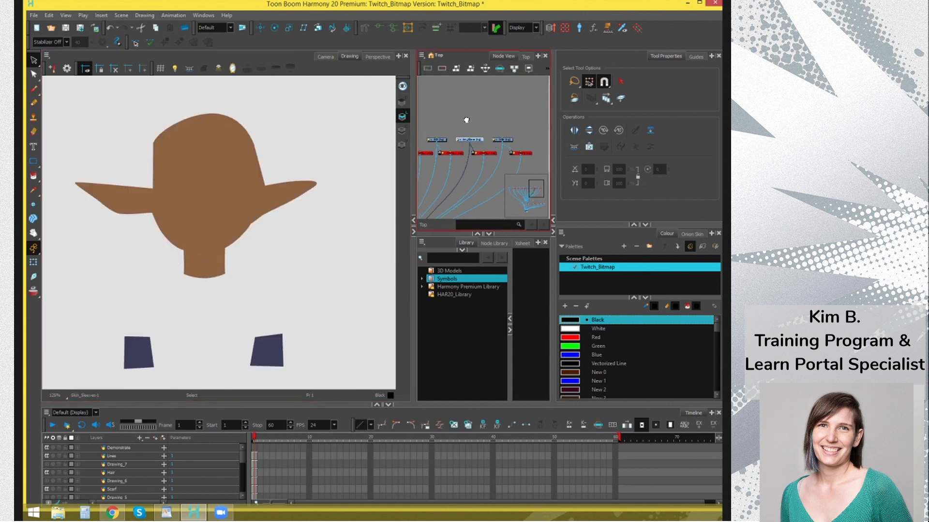
{"action": "left_click_drag", "start_coordinate": [484, 127], "coordinate": [489, 145]}
{"action": "left_click", "coordinate": [490, 142]}
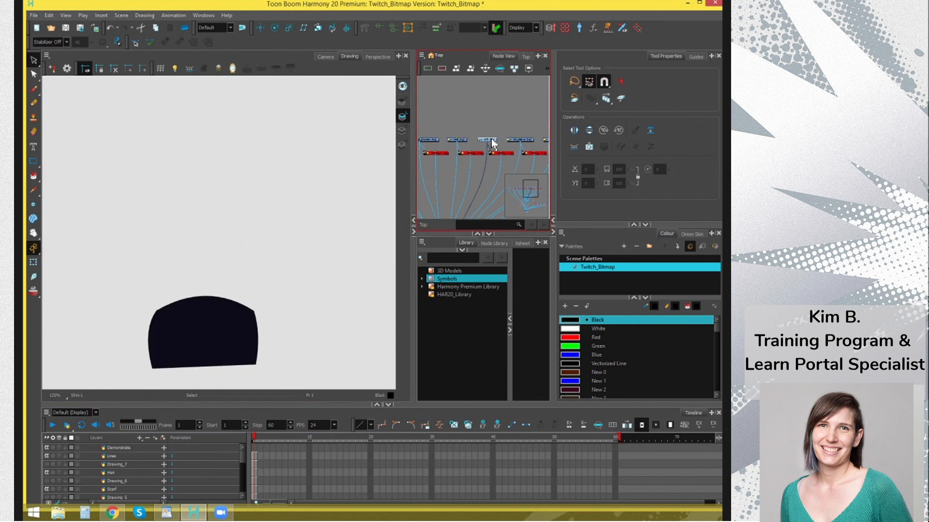
{"action": "left_click", "coordinate": [466, 140]}
{"action": "left_click", "coordinate": [436, 140]}
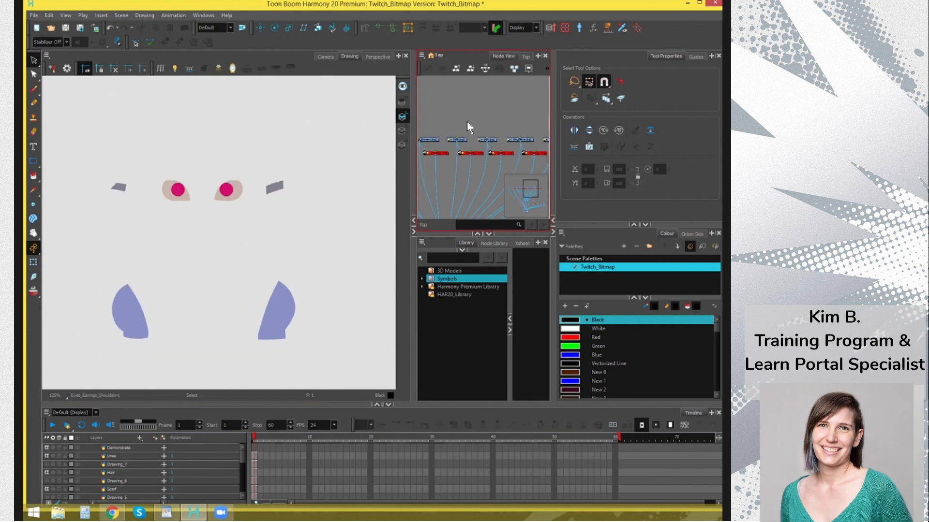
Widen the node view around the full network and return to the camera view of the character
{"action": "scroll", "coordinate": [462, 126], "scroll_direction": "down", "scroll_amount": 4}
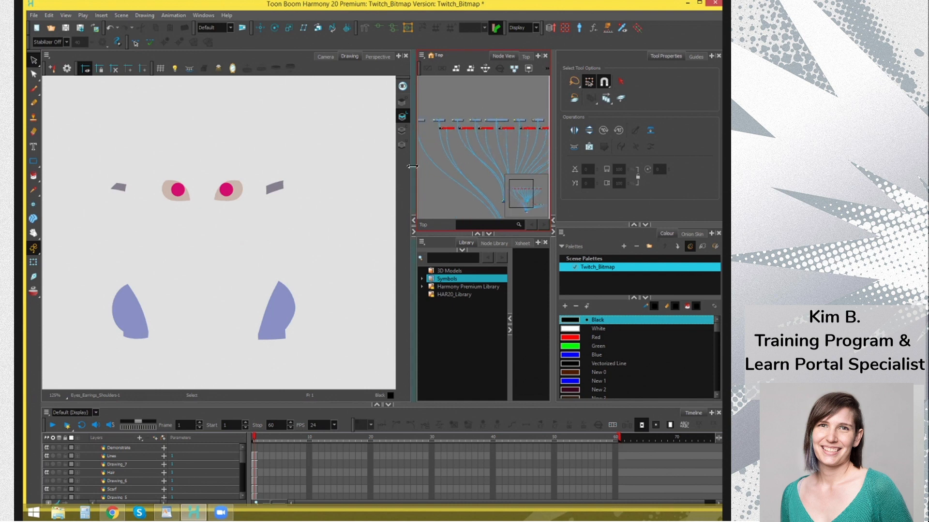
{"action": "left_click_drag", "start_coordinate": [414, 168], "coordinate": [396, 173]}
{"action": "mouse_move", "coordinate": [479, 151]}
{"action": "left_mouse_down"}
{"action": "mouse_move", "coordinate": [443, 170]}
{"action": "mouse_move", "coordinate": [426, 166]}
{"action": "mouse_move", "coordinate": [491, 159]}
{"action": "left_mouse_up"}
{"action": "scroll", "coordinate": [491, 160], "scroll_direction": "down", "scroll_amount": 2}
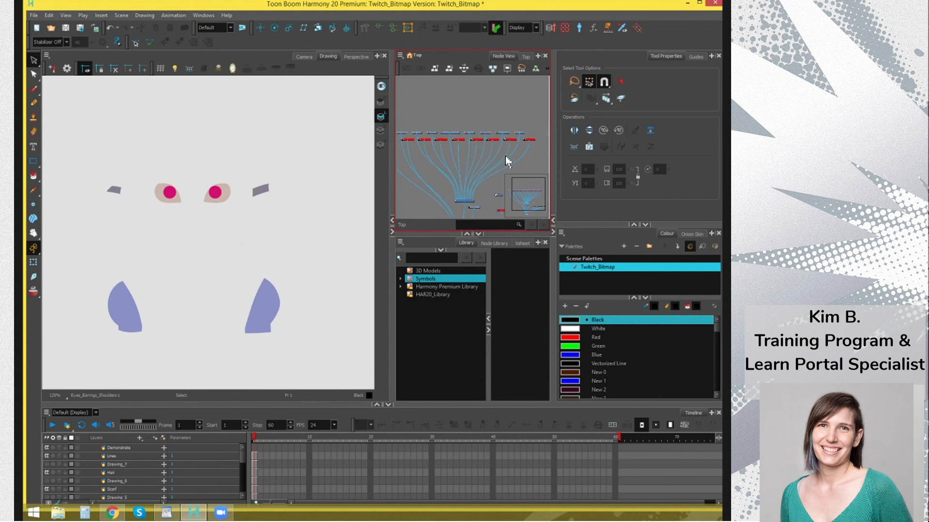
{"action": "scroll", "coordinate": [504, 157], "scroll_direction": "down", "scroll_amount": 1}
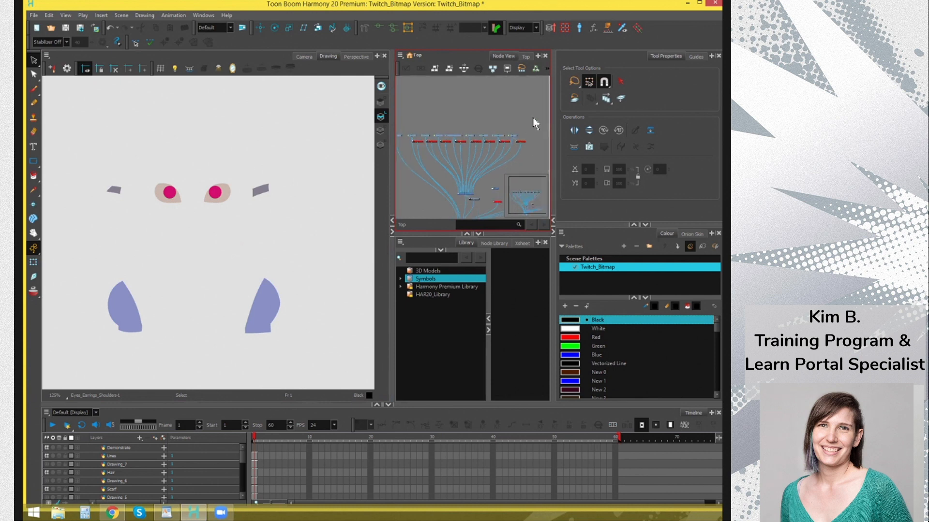
{"action": "left_click", "coordinate": [304, 57]}
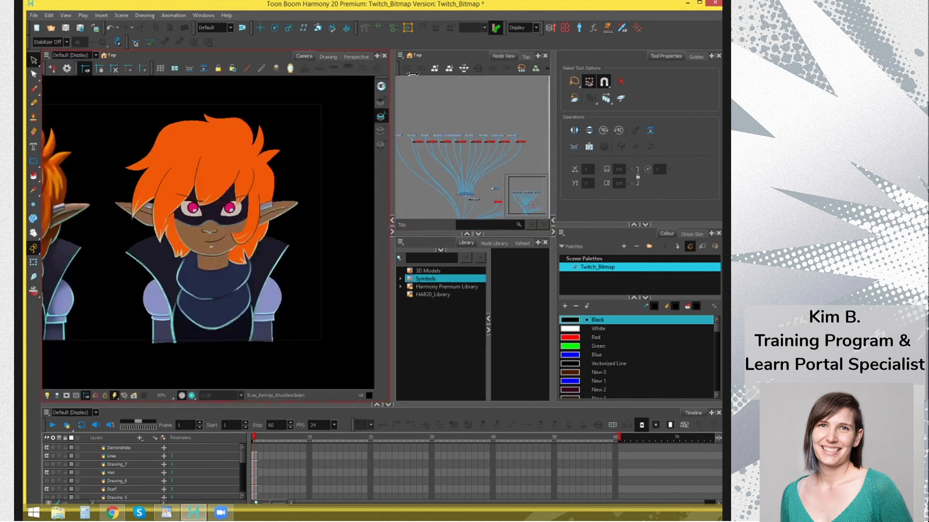
Review the vector and bitmap options for a new drawing layer's four art layers without adding a layer
{"action": "scroll", "coordinate": [495, 144], "scroll_direction": "up", "scroll_amount": 3}
{"action": "scroll", "coordinate": [516, 143], "scroll_direction": "up", "scroll_amount": 4}
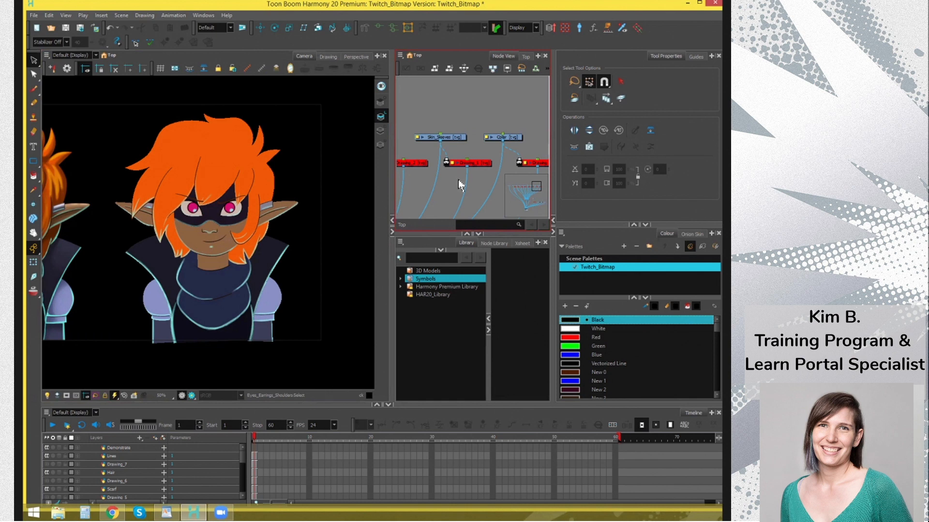
{"action": "key", "text": "ctrl+r"}
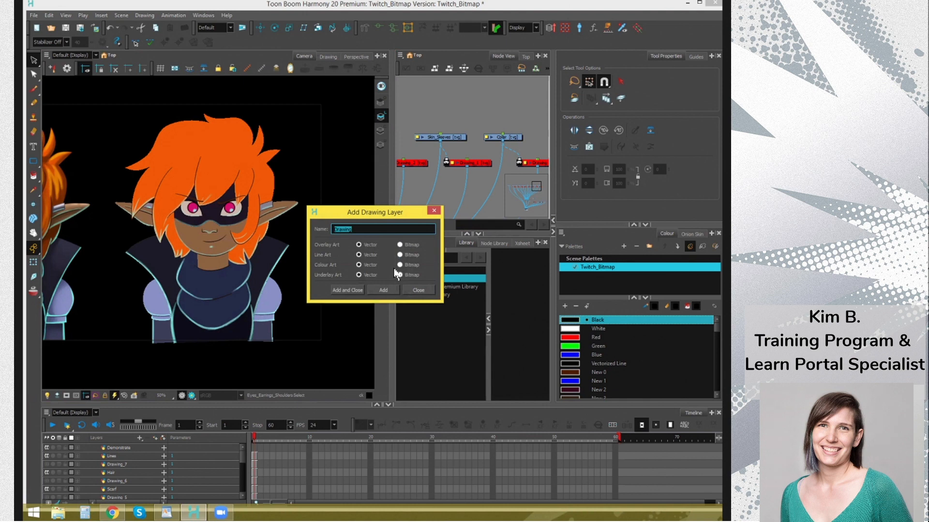
{"action": "left_click", "coordinate": [416, 290]}
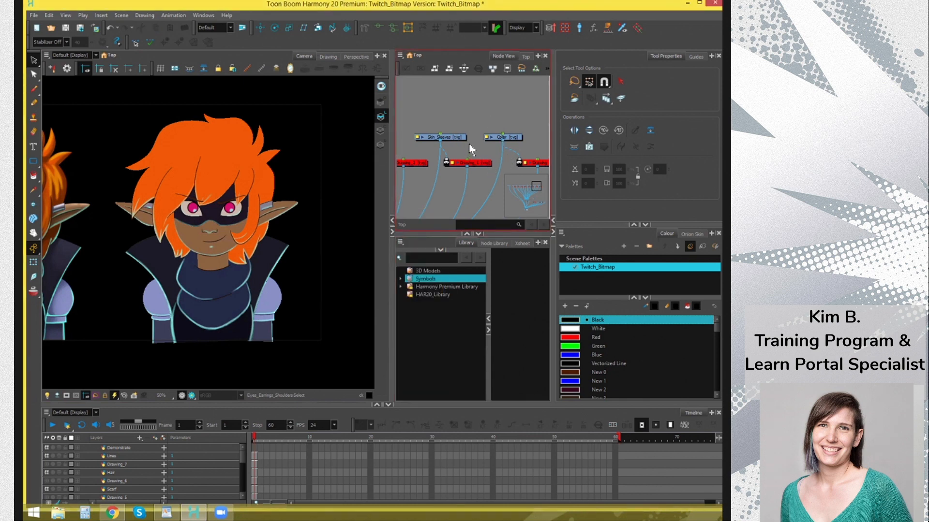
Disable the Ambient drawing node just below the character's composite
{"action": "mouse_move", "coordinate": [525, 148]}
{"action": "left_mouse_down"}
{"action": "mouse_move", "coordinate": [458, 120]}
{"action": "mouse_move", "coordinate": [501, 152]}
{"action": "left_mouse_up"}
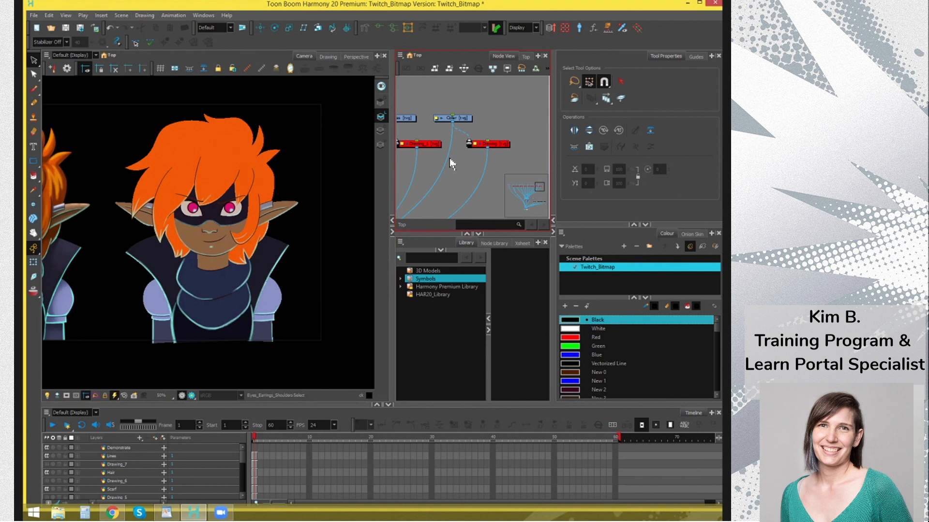
{"action": "scroll", "coordinate": [455, 191], "scroll_direction": "down", "scroll_amount": 4}
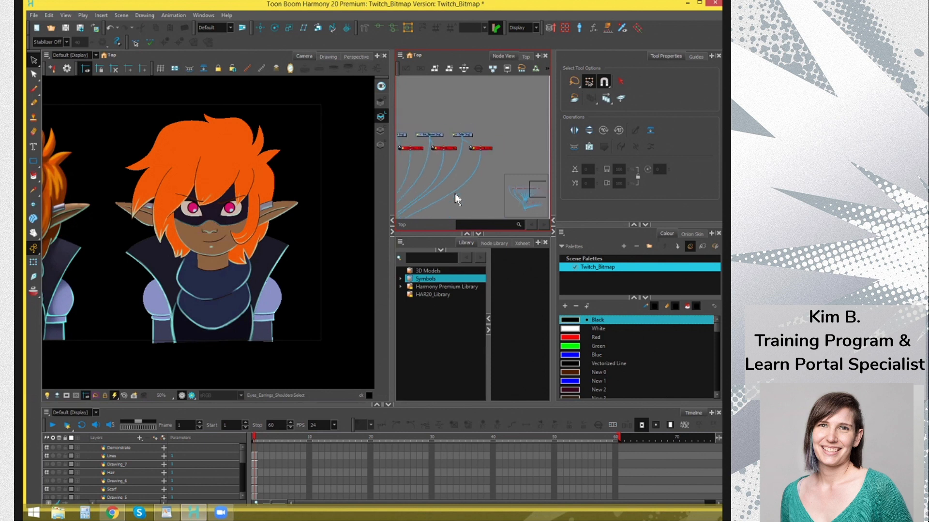
{"action": "left_click_drag", "start_coordinate": [449, 195], "coordinate": [465, 129]}
{"action": "scroll", "coordinate": [467, 132], "scroll_direction": "up", "scroll_amount": 2}
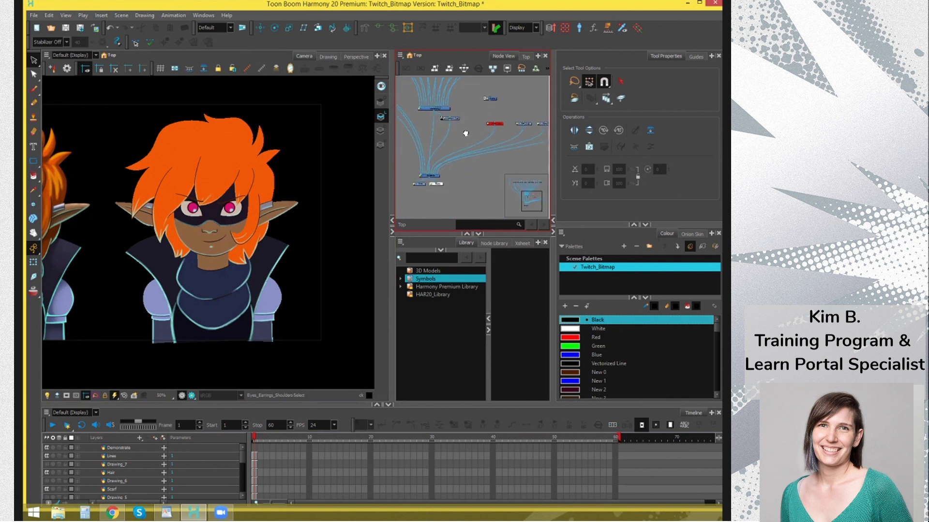
{"action": "scroll", "coordinate": [472, 148], "scroll_direction": "up", "scroll_amount": 1}
{"action": "left_click", "coordinate": [465, 140]}
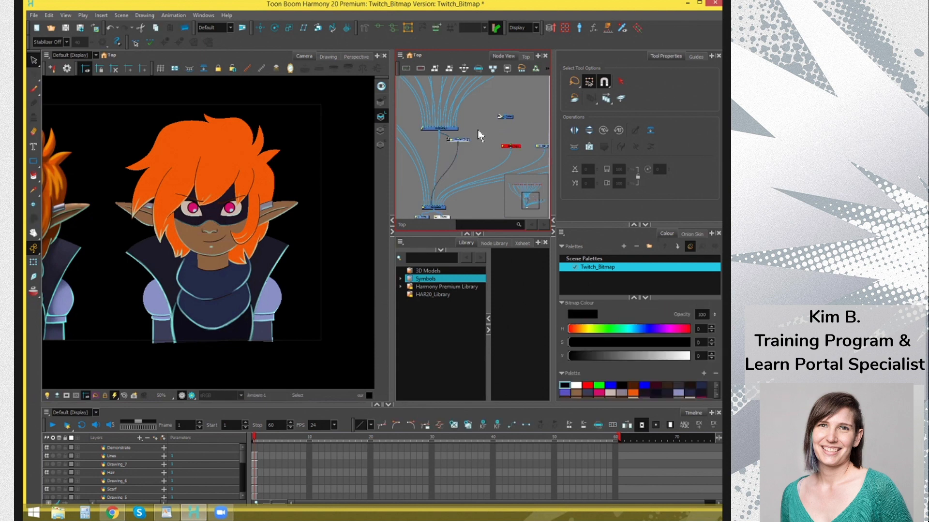
{"action": "key", "text": "d"}
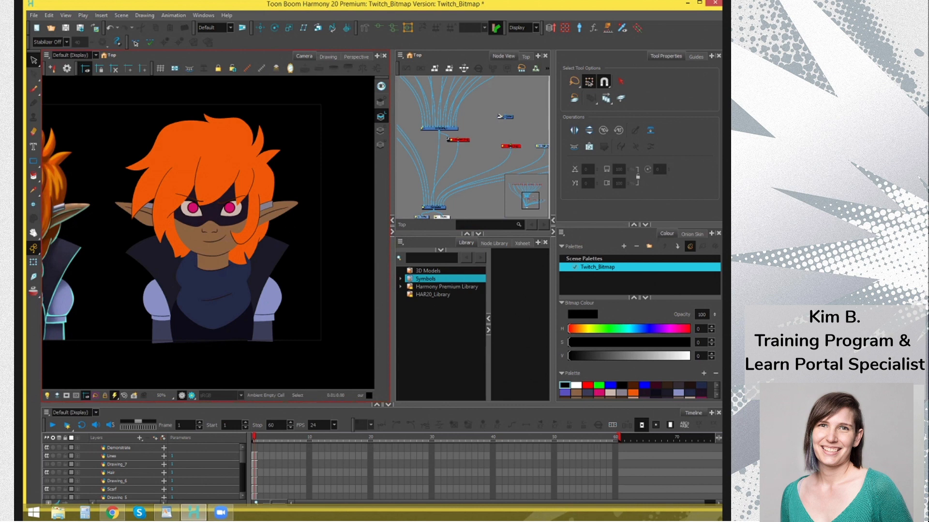
{"action": "key", "text": "alt+Tab"}
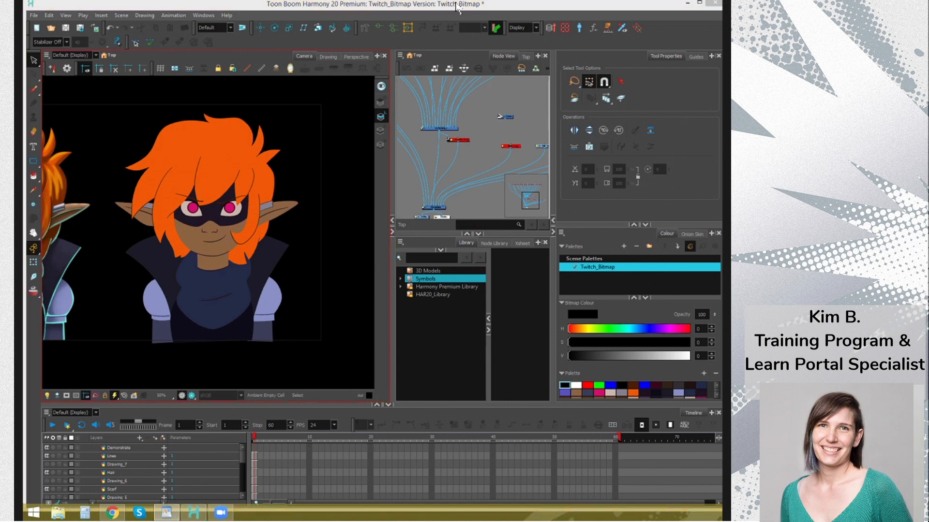
{"action": "key", "text": "alt+Tab"}
{"action": "left_click", "coordinate": [495, 130]}
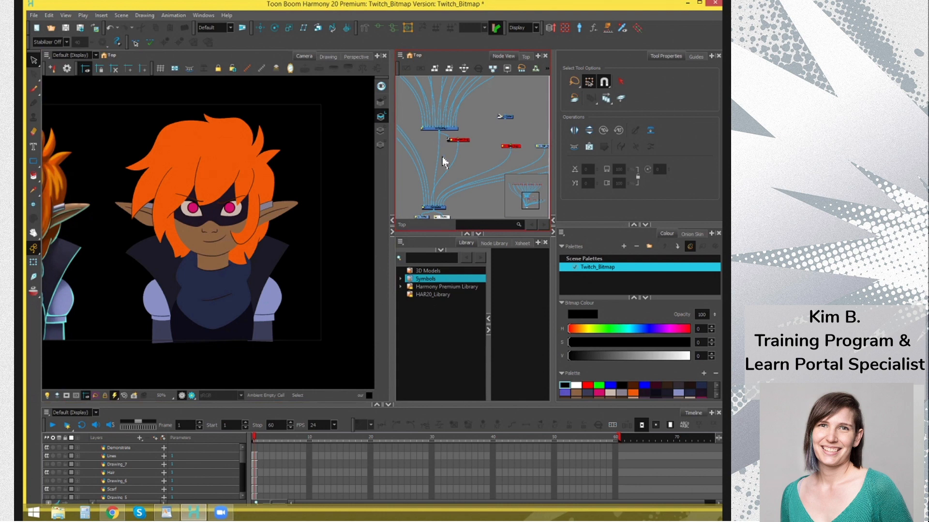
Enable the bitmap Drawing node that is masked by the collar layer at the end of the layer row
{"action": "scroll", "coordinate": [486, 123], "scroll_direction": "down", "scroll_amount": 4}
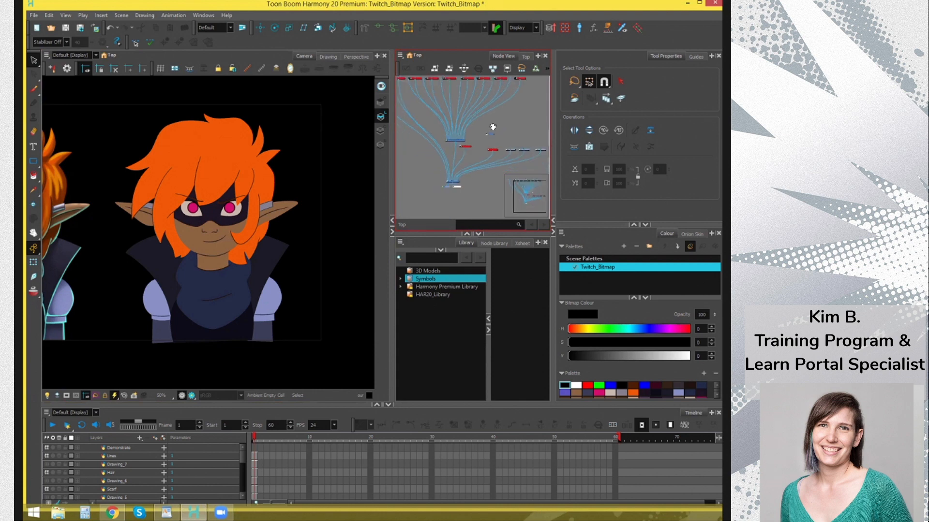
{"action": "left_click_drag", "start_coordinate": [501, 121], "coordinate": [492, 145]}
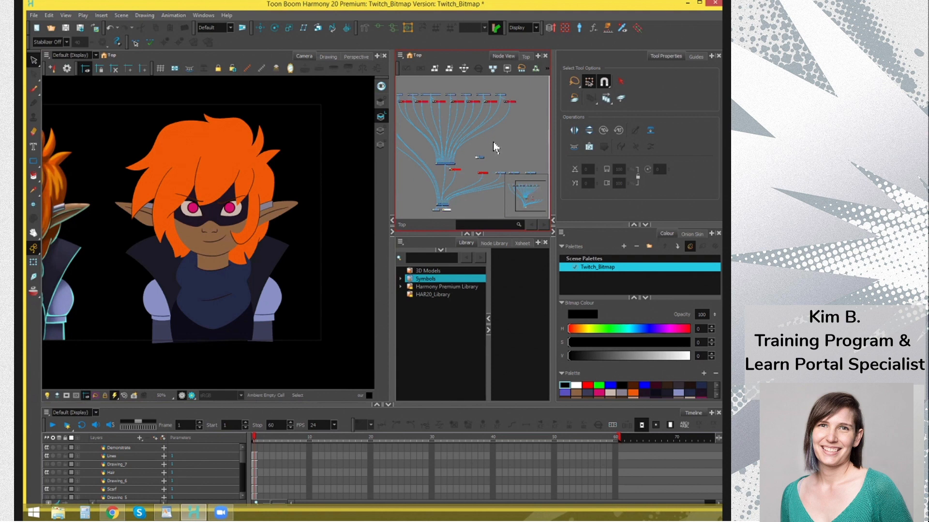
{"action": "left_click_drag", "start_coordinate": [505, 120], "coordinate": [504, 139]}
{"action": "scroll", "coordinate": [504, 144], "scroll_direction": "up", "scroll_amount": 5}
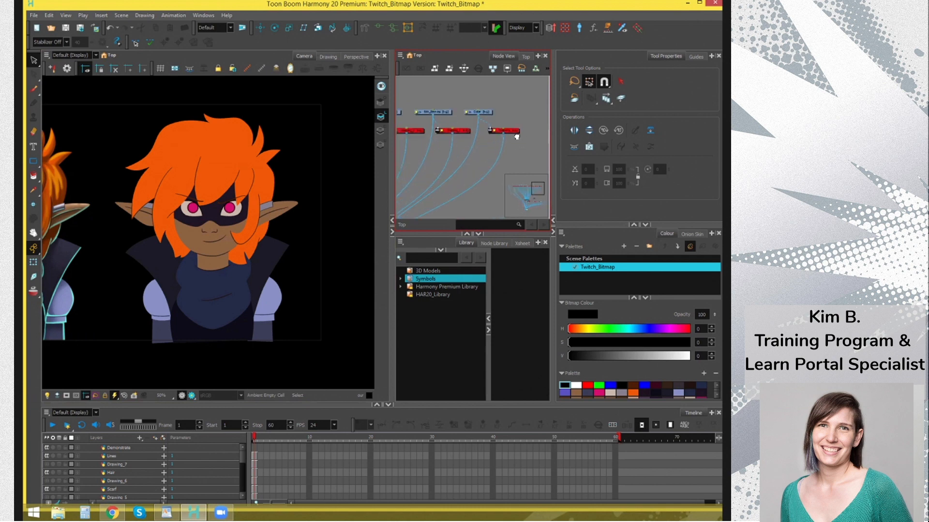
{"action": "scroll", "coordinate": [477, 139], "scroll_direction": "up", "scroll_amount": 2}
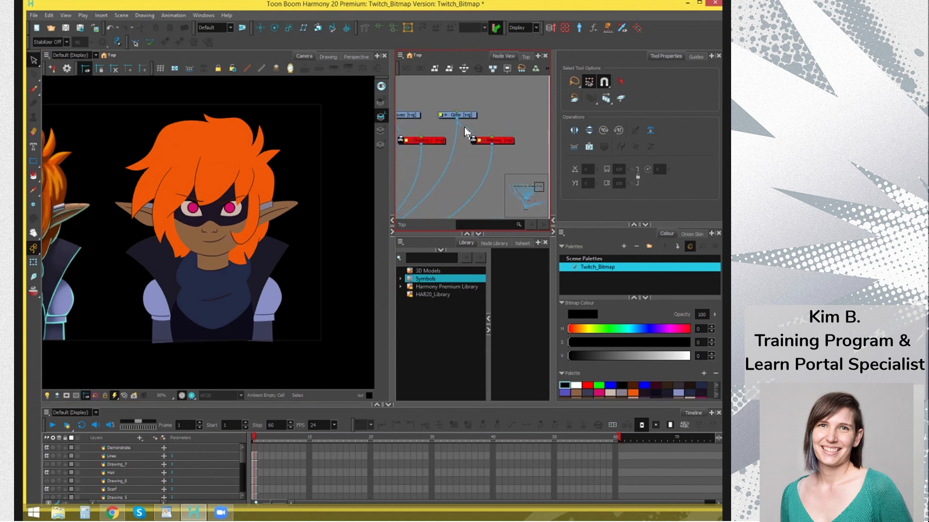
{"action": "left_click_drag", "start_coordinate": [500, 125], "coordinate": [507, 141]}
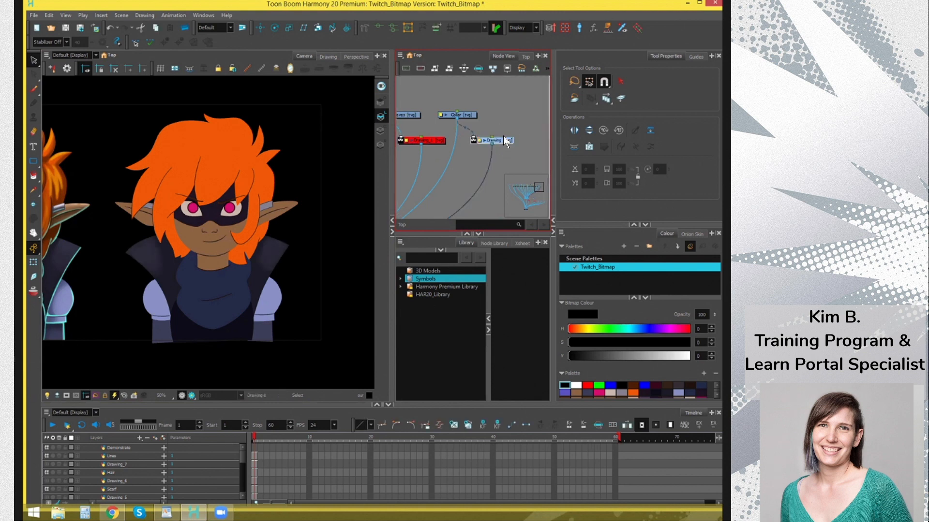
Detach the collar node from the neighbouring Drawing node's matte port to compare the shading, and reconnect it
{"action": "left_click", "coordinate": [509, 128]}
{"action": "left_click", "coordinate": [460, 116]}
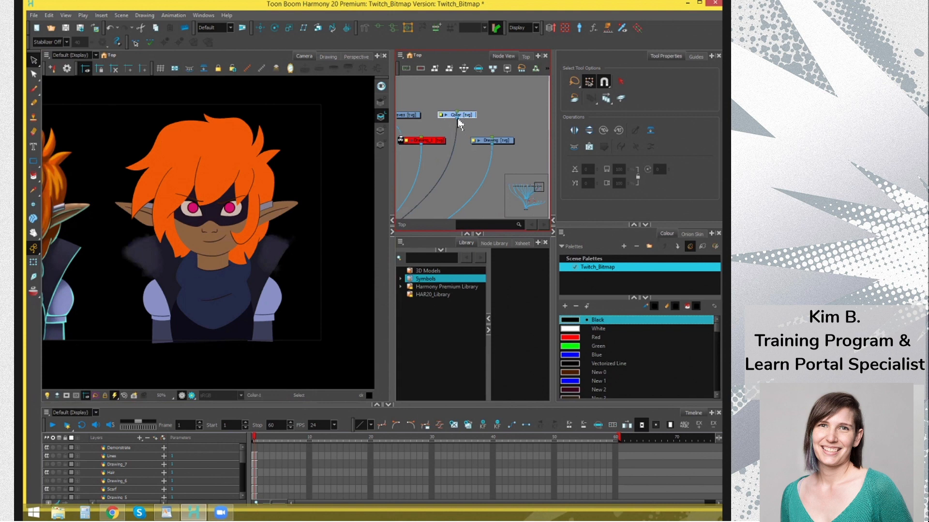
{"action": "mouse_move", "coordinate": [458, 120]}
{"action": "left_mouse_down"}
{"action": "mouse_move", "coordinate": [472, 139]}
{"action": "mouse_move", "coordinate": [483, 139]}
{"action": "mouse_move", "coordinate": [482, 128]}
{"action": "mouse_move", "coordinate": [475, 137]}
{"action": "mouse_move", "coordinate": [483, 127]}
{"action": "mouse_move", "coordinate": [478, 140]}
{"action": "left_mouse_up"}
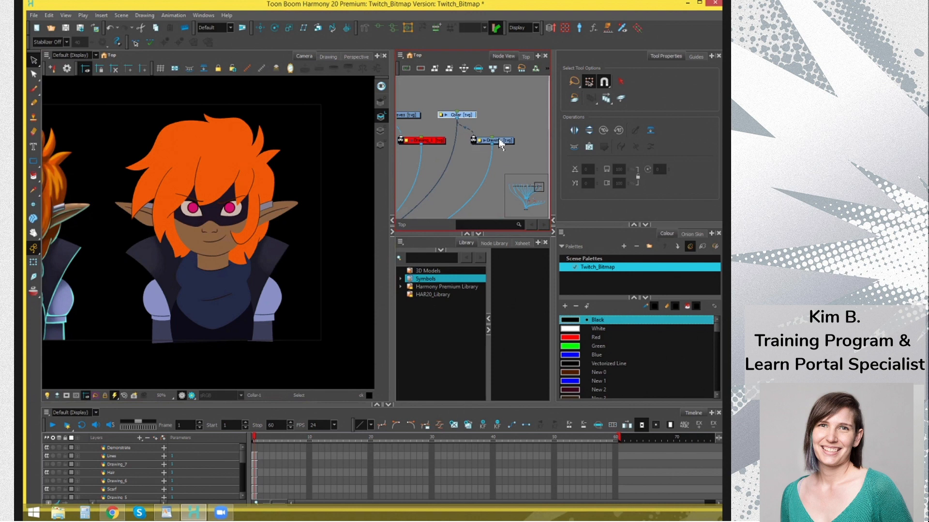
{"action": "left_click", "coordinate": [474, 141]}
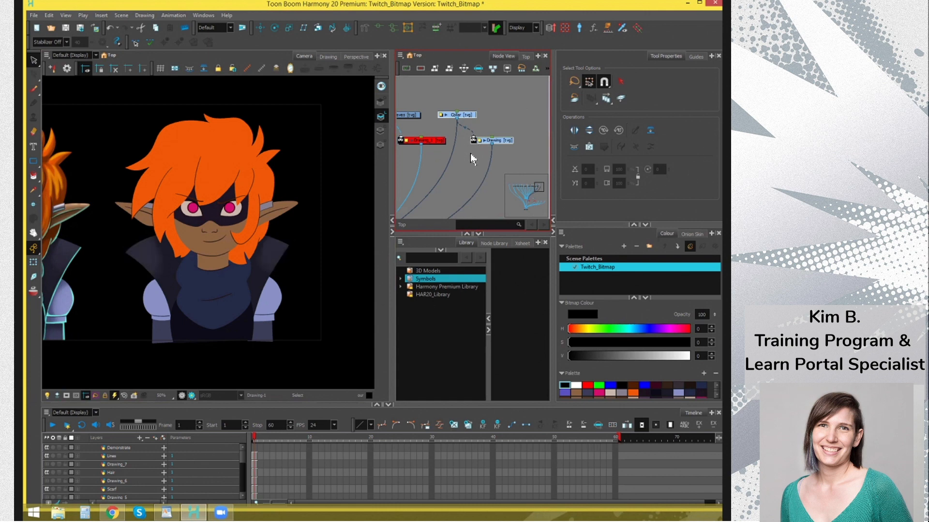
Compare the collar shading once more without its matte, and restore the collar layer as the mask
{"action": "left_click", "coordinate": [472, 149]}
{"action": "left_click", "coordinate": [475, 141]}
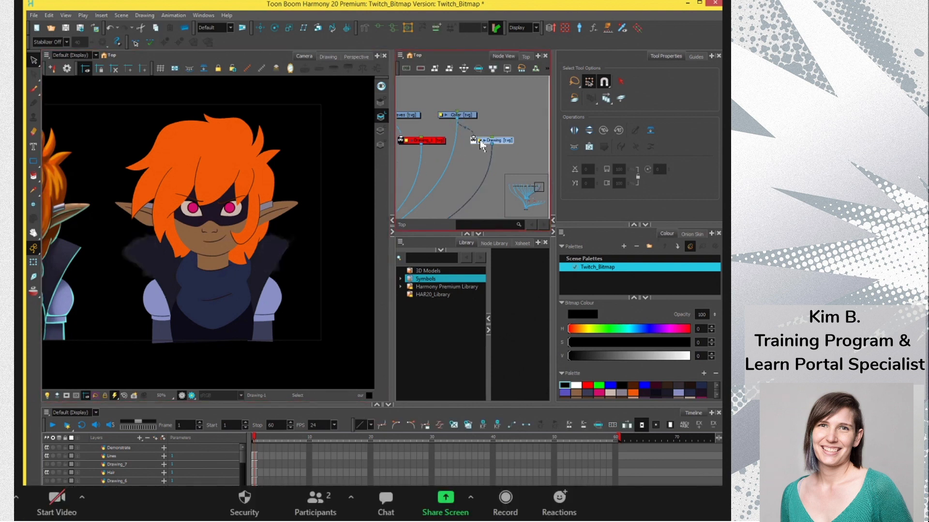
{"action": "left_click", "coordinate": [469, 171]}
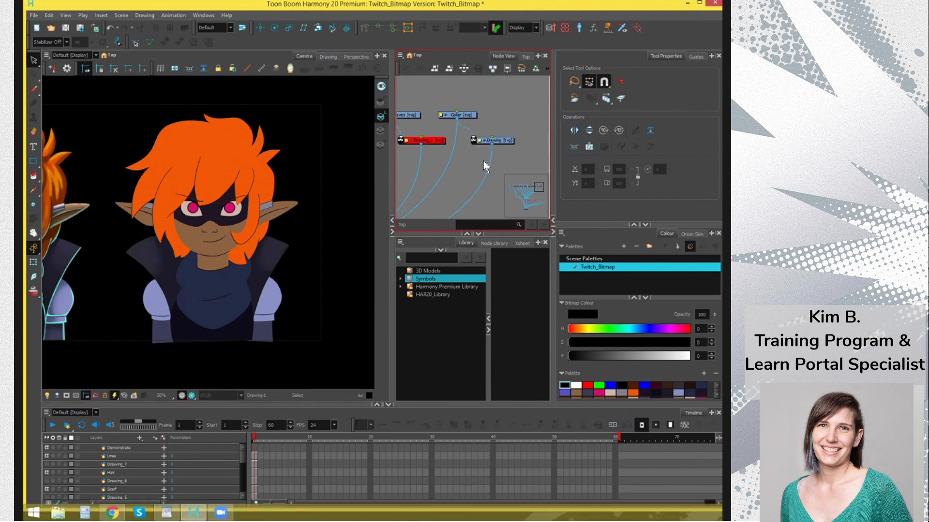
Examine the standalone Cutter node beneath the rows of drawing layers
{"action": "scroll", "coordinate": [483, 160], "scroll_direction": "down", "scroll_amount": 2}
{"action": "left_click_drag", "start_coordinate": [487, 178], "coordinate": [459, 107]}
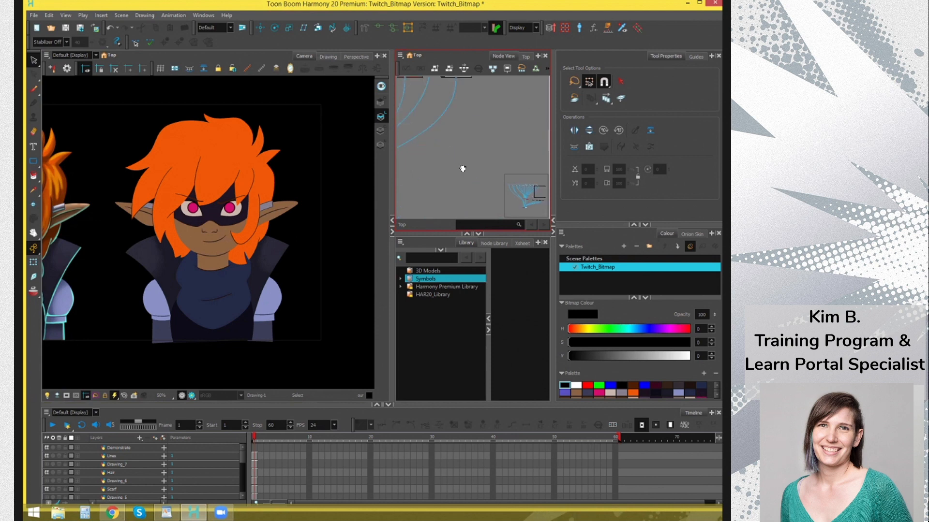
{"action": "left_click_drag", "start_coordinate": [462, 168], "coordinate": [487, 139]}
{"action": "scroll", "coordinate": [473, 143], "scroll_direction": "up", "scroll_amount": 2}
{"action": "scroll", "coordinate": [485, 151], "scroll_direction": "up", "scroll_amount": 1}
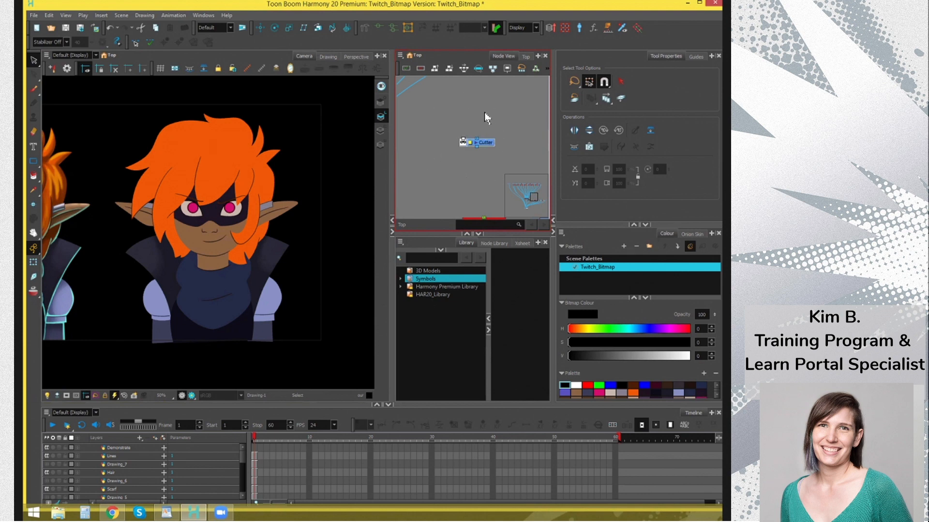
Enable all the disabled bitmap shading Drawing nodes in the row beneath the flat vector layers
{"action": "scroll", "coordinate": [481, 118], "scroll_direction": "down", "scroll_amount": 2}
{"action": "left_click_drag", "start_coordinate": [476, 87], "coordinate": [474, 156]}
{"action": "mouse_move", "coordinate": [472, 118]}
{"action": "left_mouse_down"}
{"action": "mouse_move", "coordinate": [479, 155]}
{"action": "mouse_move", "coordinate": [494, 156]}
{"action": "mouse_move", "coordinate": [480, 157]}
{"action": "left_mouse_up"}
{"action": "scroll", "coordinate": [497, 140], "scroll_direction": "up", "scroll_amount": 1}
{"action": "scroll", "coordinate": [495, 156], "scroll_direction": "down", "scroll_amount": 3}
{"action": "scroll", "coordinate": [472, 164], "scroll_direction": "down", "scroll_amount": 1}
{"action": "scroll", "coordinate": [481, 158], "scroll_direction": "down", "scroll_amount": 1}
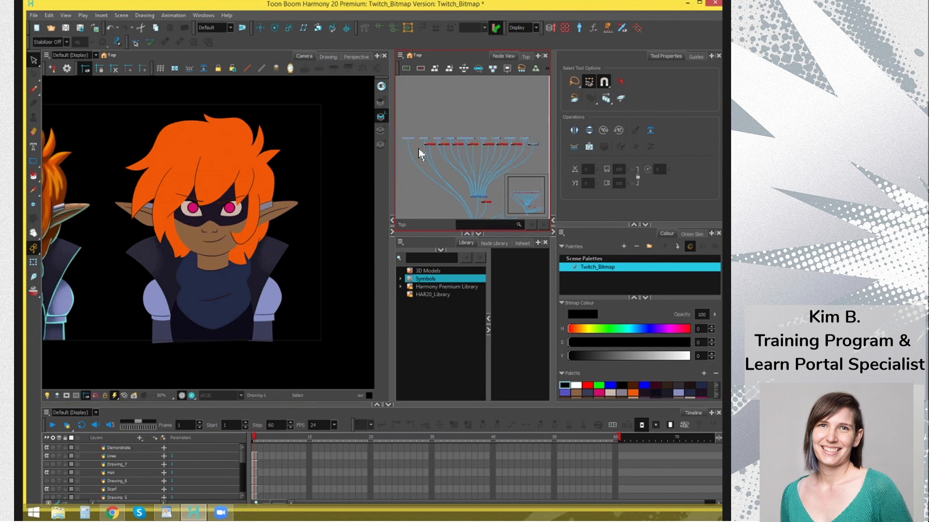
{"action": "mouse_move", "coordinate": [419, 149]}
{"action": "left_mouse_down"}
{"action": "mouse_move", "coordinate": [521, 150]}
{"action": "mouse_move", "coordinate": [521, 158]}
{"action": "left_mouse_up"}
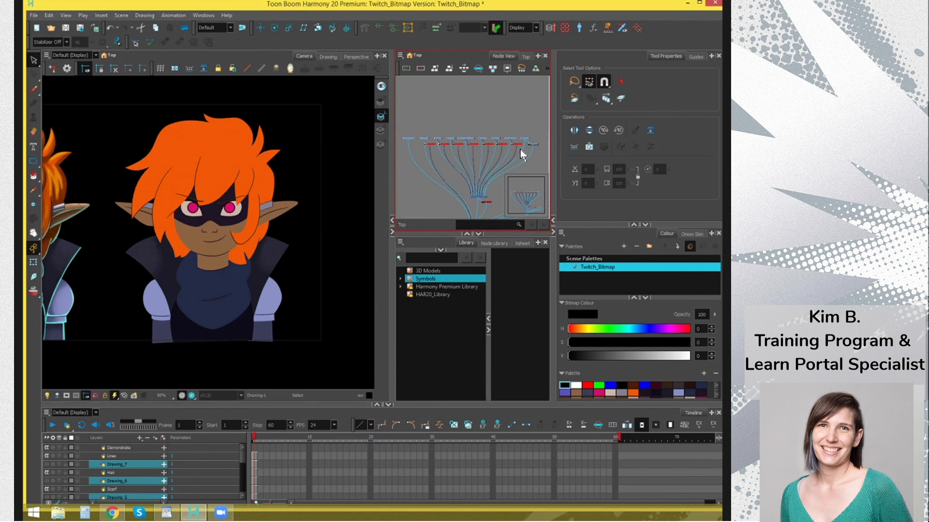
{"action": "key", "text": "a"}
{"action": "left_click", "coordinate": [526, 125]}
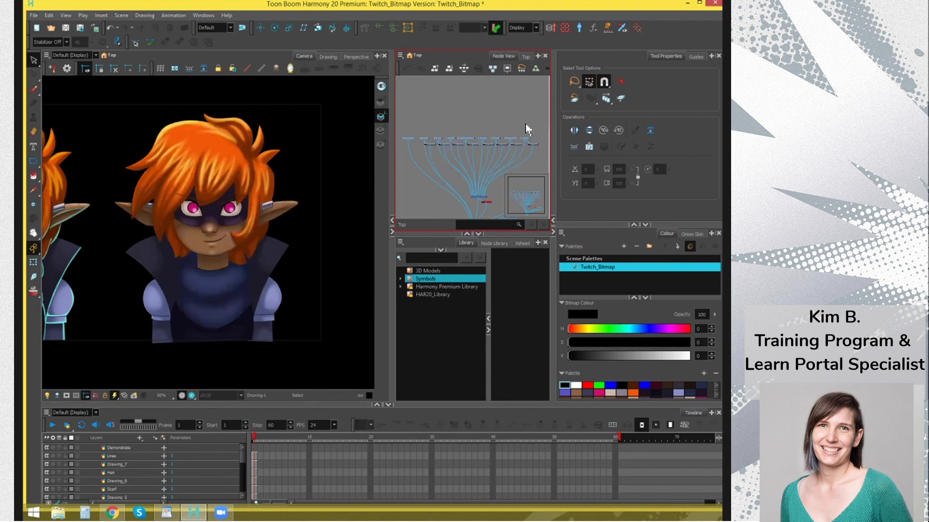
Examine how each flat layer is paired with its bitmap shading node, following the cables down to the character's composite
{"action": "mouse_move", "coordinate": [491, 186]}
{"action": "left_mouse_down"}
{"action": "mouse_move", "coordinate": [477, 149]}
{"action": "mouse_move", "coordinate": [486, 145]}
{"action": "mouse_move", "coordinate": [473, 182]}
{"action": "left_mouse_up"}
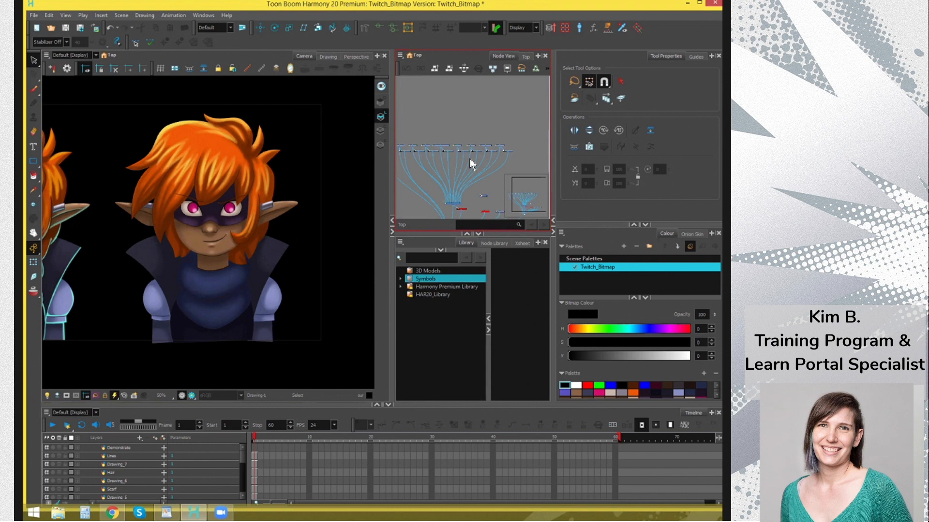
{"action": "scroll", "coordinate": [470, 159], "scroll_direction": "up", "scroll_amount": 1}
{"action": "scroll", "coordinate": [472, 167], "scroll_direction": "up", "scroll_amount": 3}
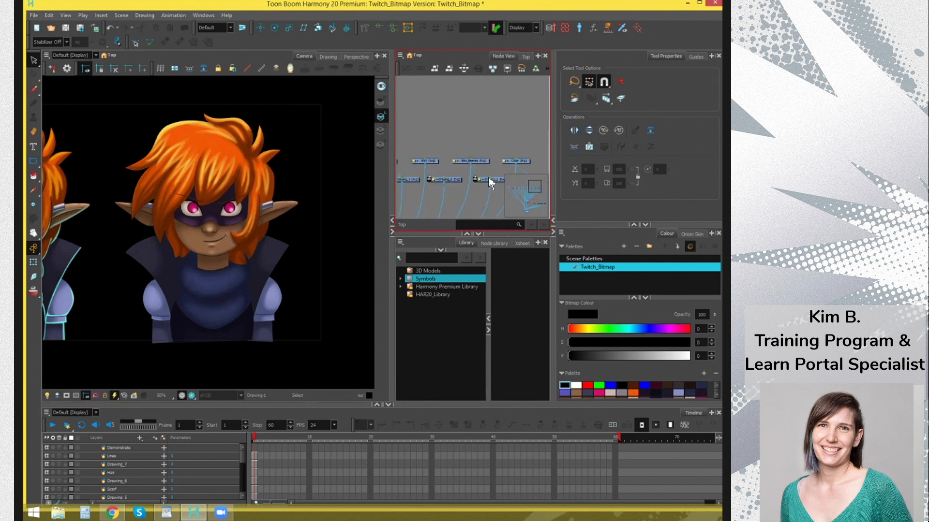
{"action": "scroll", "coordinate": [435, 172], "scroll_direction": "up", "scroll_amount": 2}
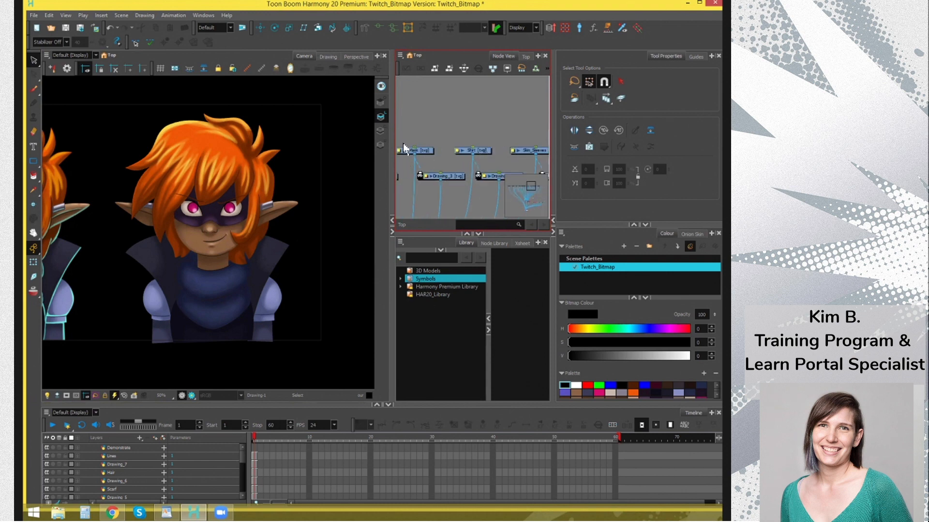
{"action": "scroll", "coordinate": [454, 193], "scroll_direction": "up", "scroll_amount": 1}
{"action": "left_click_drag", "start_coordinate": [460, 195], "coordinate": [478, 164]}
{"action": "scroll", "coordinate": [475, 168], "scroll_direction": "down", "scroll_amount": 3}
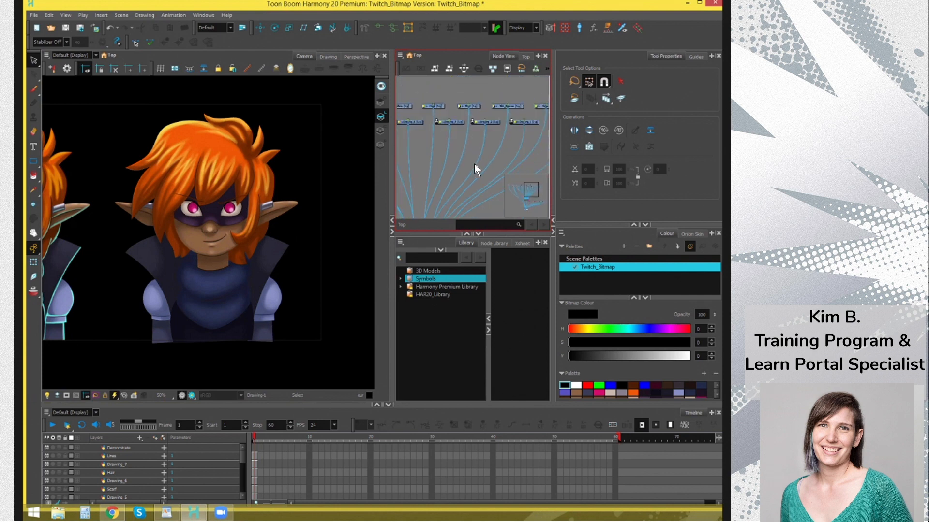
{"action": "left_click_drag", "start_coordinate": [474, 204], "coordinate": [454, 167]}
{"action": "scroll", "coordinate": [462, 160], "scroll_direction": "up", "scroll_amount": 3}
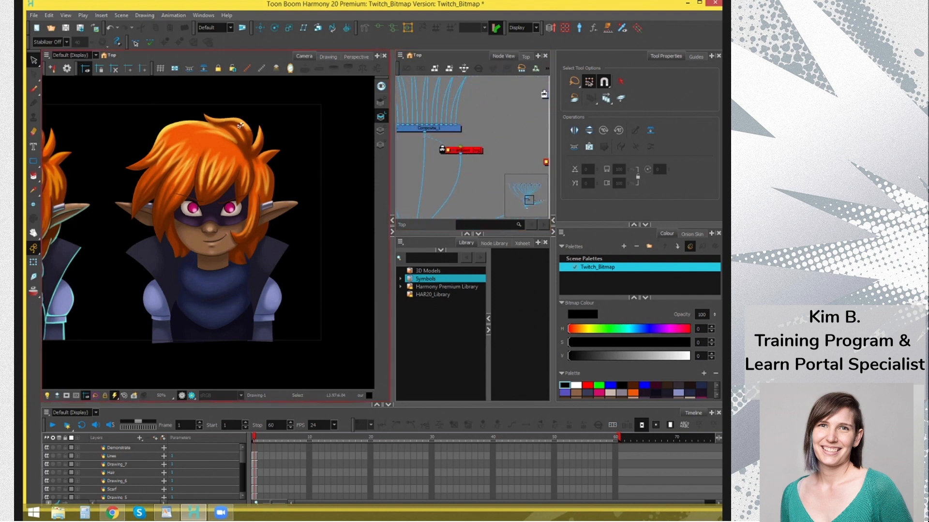
Enable the Ambient drawing node that is masked by the character's composite
{"action": "scroll", "coordinate": [463, 139], "scroll_direction": "down", "scroll_amount": 3}
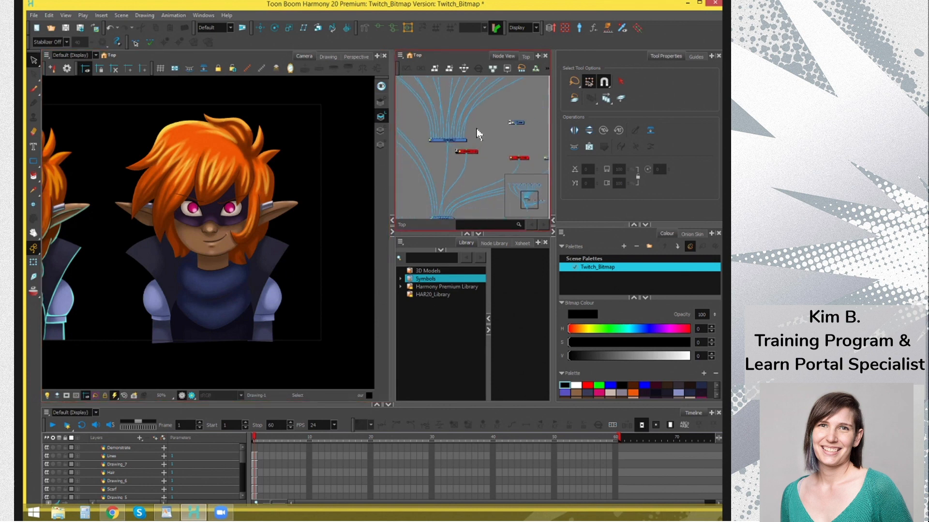
{"action": "left_click_drag", "start_coordinate": [477, 118], "coordinate": [472, 97]}
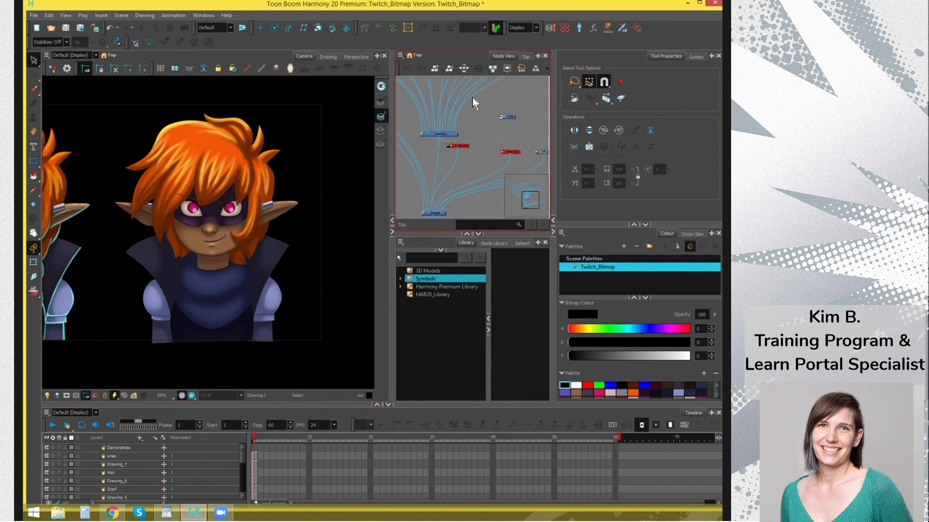
{"action": "scroll", "coordinate": [445, 132], "scroll_direction": "up", "scroll_amount": 3}
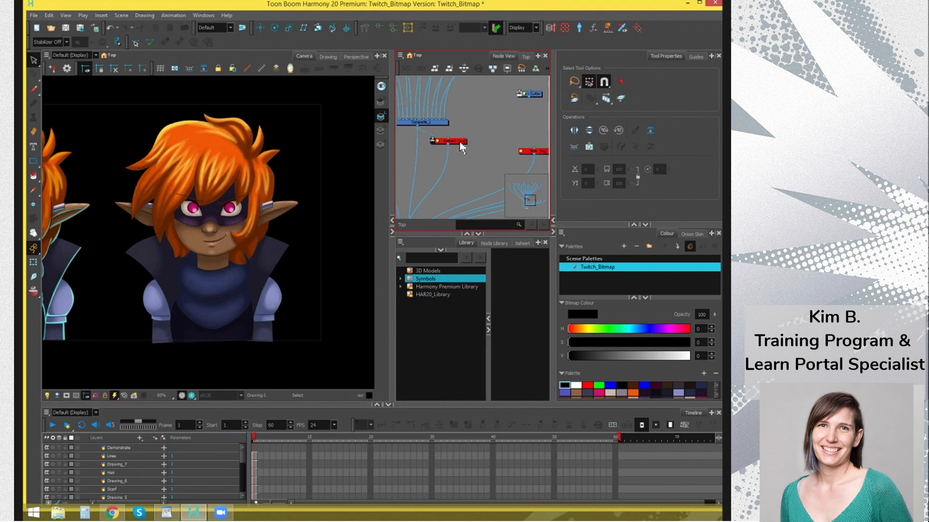
{"action": "left_click", "coordinate": [460, 142]}
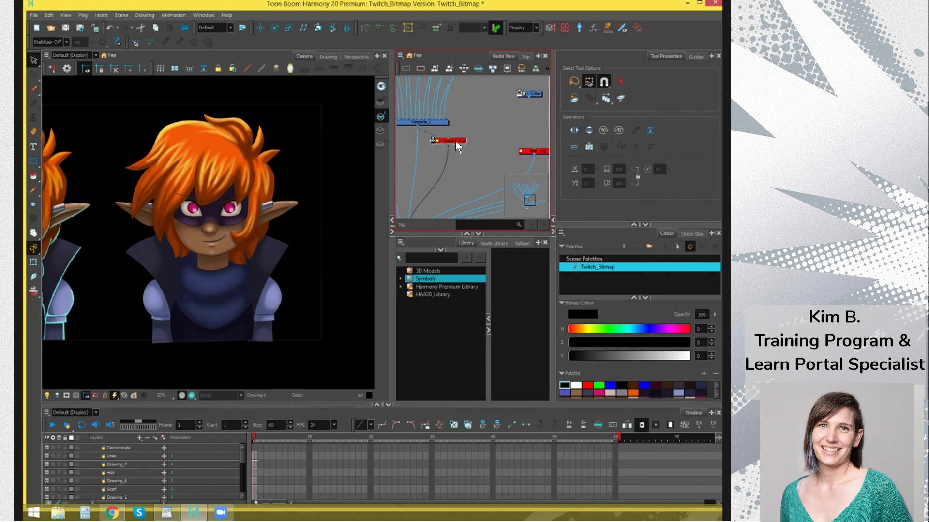
{"action": "key", "text": "d"}
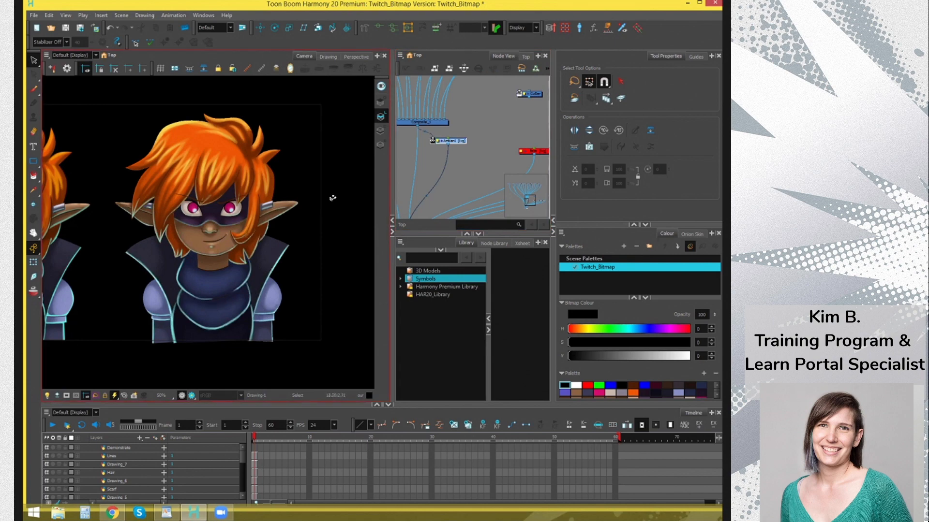
{"action": "left_click", "coordinate": [474, 169]}
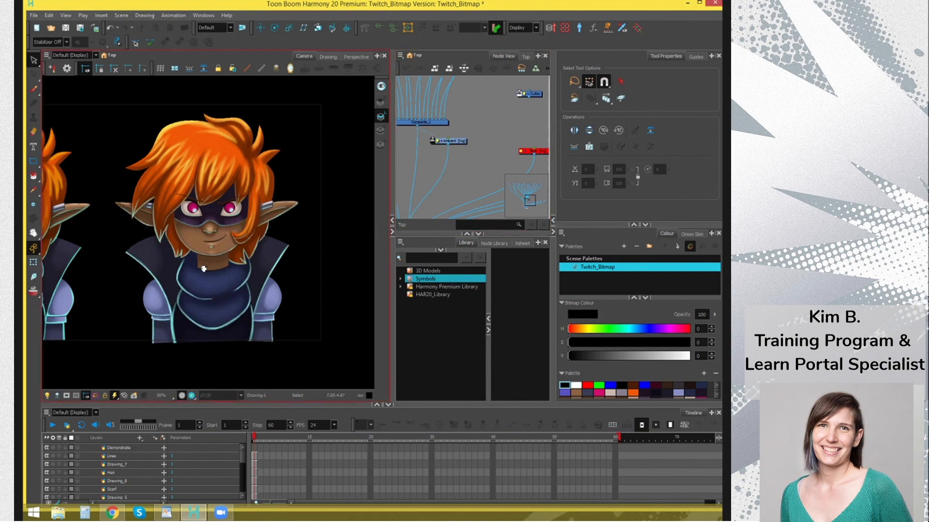
Trace the character's layers through the composite to the Ambient node's matte connection
{"action": "scroll", "coordinate": [241, 227], "scroll_direction": "up", "scroll_amount": 3}
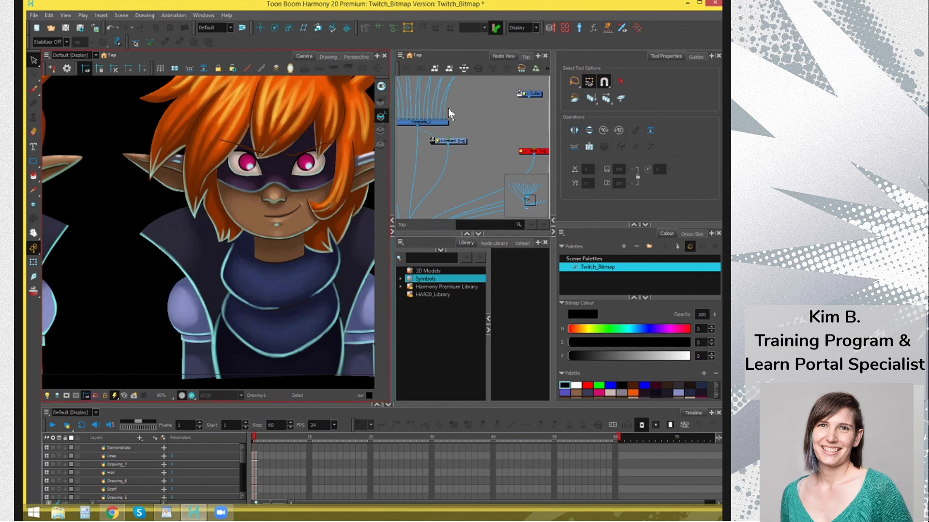
{"action": "left_click_drag", "start_coordinate": [461, 149], "coordinate": [445, 204]}
{"action": "left_click_drag", "start_coordinate": [459, 92], "coordinate": [442, 191]}
{"action": "mouse_move", "coordinate": [483, 100]}
{"action": "left_mouse_down"}
{"action": "mouse_move", "coordinate": [473, 151]}
{"action": "mouse_move", "coordinate": [483, 115]}
{"action": "left_mouse_up"}
{"action": "key", "text": "2"}
{"action": "key", "text": "2"}
{"action": "key", "text": "2"}
{"action": "key", "text": "2"}
{"action": "key", "text": "2"}
{"action": "key", "text": "2"}
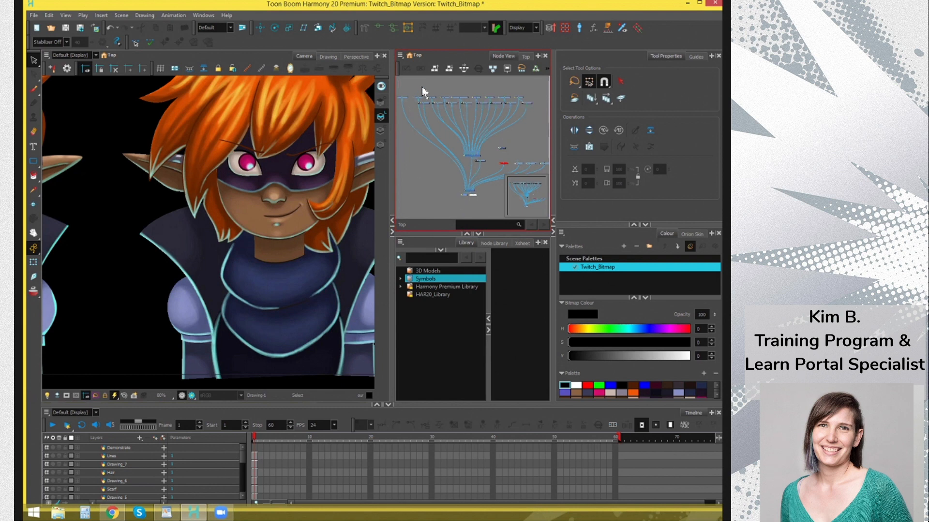
{"action": "scroll", "coordinate": [465, 144], "scroll_direction": "up", "scroll_amount": 8}
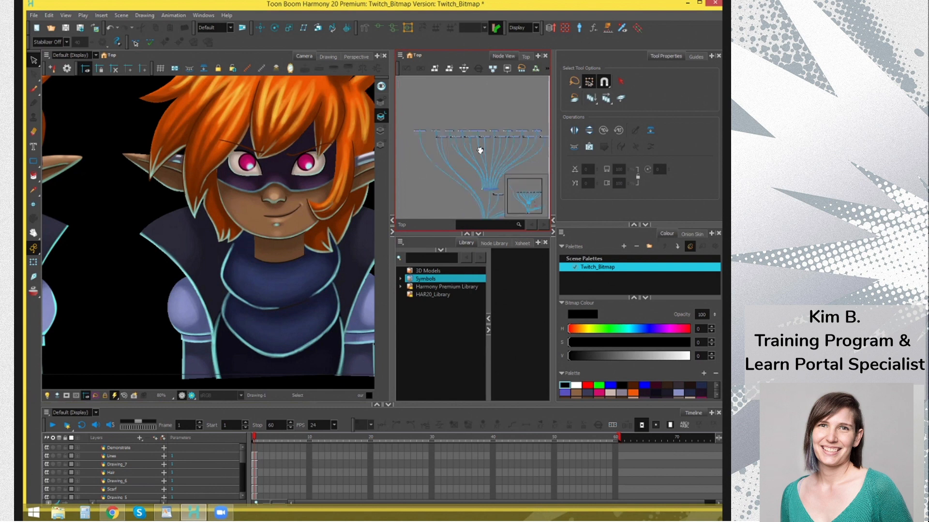
{"action": "mouse_move", "coordinate": [489, 181]}
{"action": "left_mouse_down"}
{"action": "mouse_move", "coordinate": [413, 117]}
{"action": "mouse_move", "coordinate": [458, 137]}
{"action": "mouse_move", "coordinate": [453, 131]}
{"action": "left_mouse_up"}
{"action": "scroll", "coordinate": [468, 133], "scroll_direction": "up", "scroll_amount": 1}
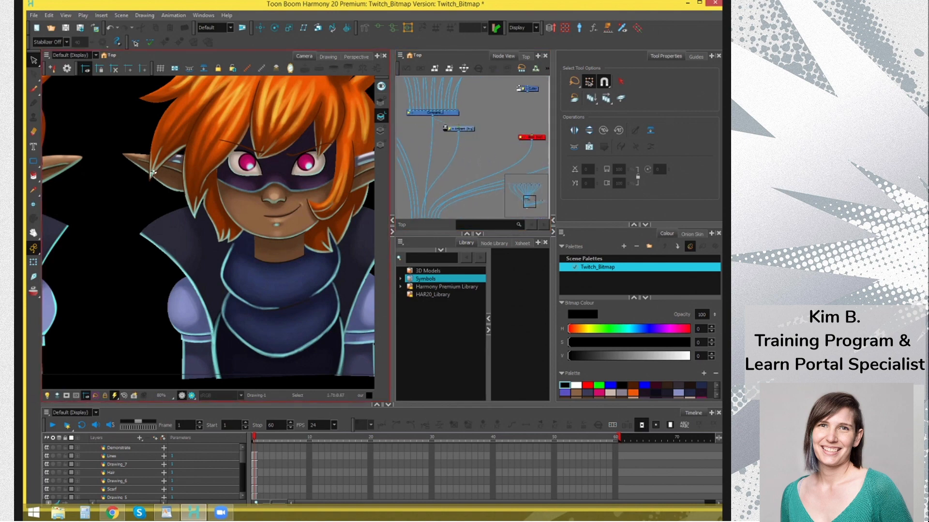
Inspect the ambient rim light up close along the character's ear, hair tips and collar
{"action": "scroll", "coordinate": [151, 173], "scroll_direction": "up", "scroll_amount": 4}
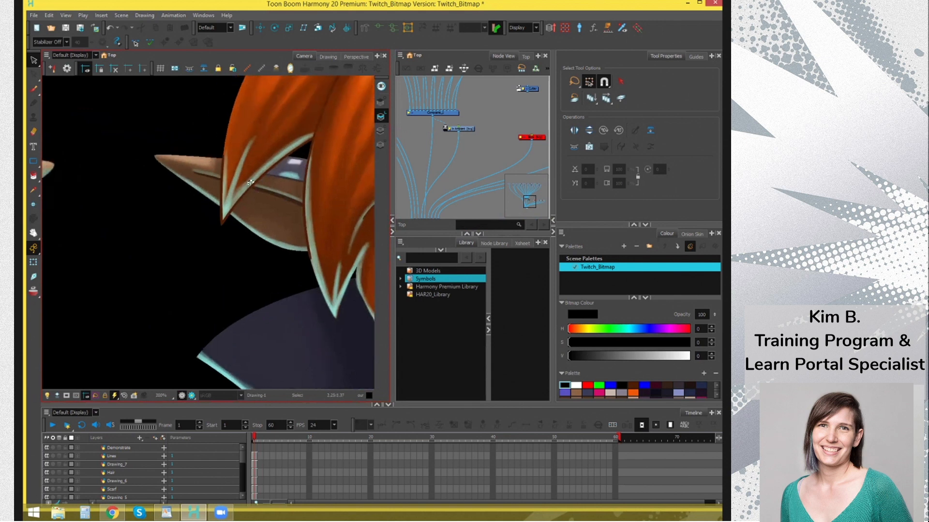
{"action": "scroll", "coordinate": [224, 215], "scroll_direction": "up", "scroll_amount": 1}
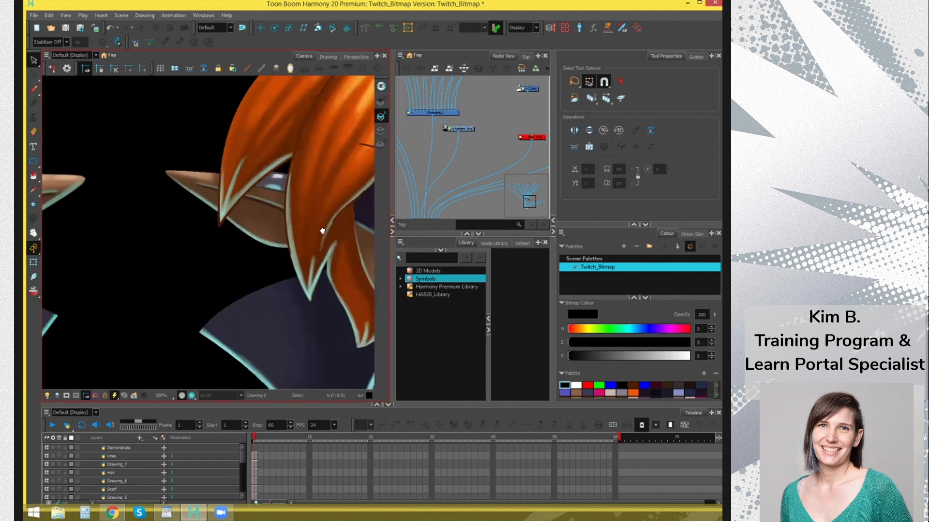
{"action": "scroll", "coordinate": [256, 181], "scroll_direction": "down", "scroll_amount": 1}
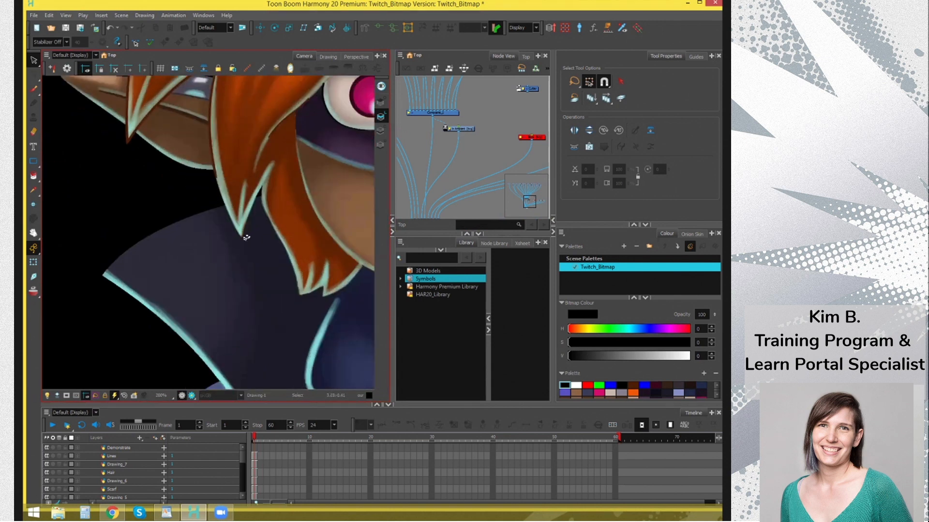
Select the Drawing_7 bitmap node that is masked by the Lines layer
{"action": "mouse_move", "coordinate": [446, 119]}
{"action": "left_mouse_down"}
{"action": "mouse_move", "coordinate": [484, 201]}
{"action": "mouse_move", "coordinate": [502, 181]}
{"action": "left_mouse_up"}
{"action": "left_click_drag", "start_coordinate": [411, 102], "coordinate": [472, 160]}
{"action": "left_click_drag", "start_coordinate": [424, 145], "coordinate": [441, 160]}
{"action": "left_click", "coordinate": [442, 164]}
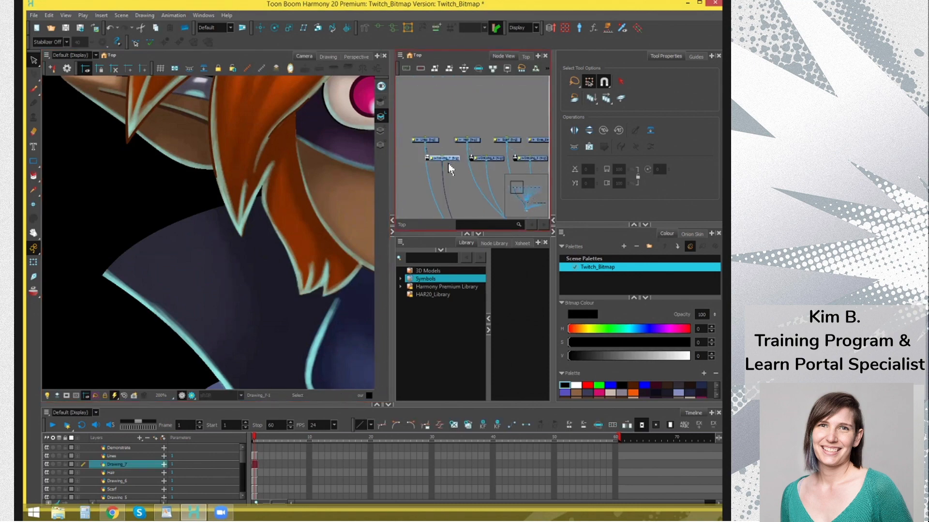
{"action": "scroll", "coordinate": [235, 237], "scroll_direction": "down", "scroll_amount": 2}
{"action": "left_click_drag", "start_coordinate": [235, 238], "coordinate": [137, 244]}
{"action": "scroll", "coordinate": [160, 232], "scroll_direction": "up", "scroll_amount": 2}
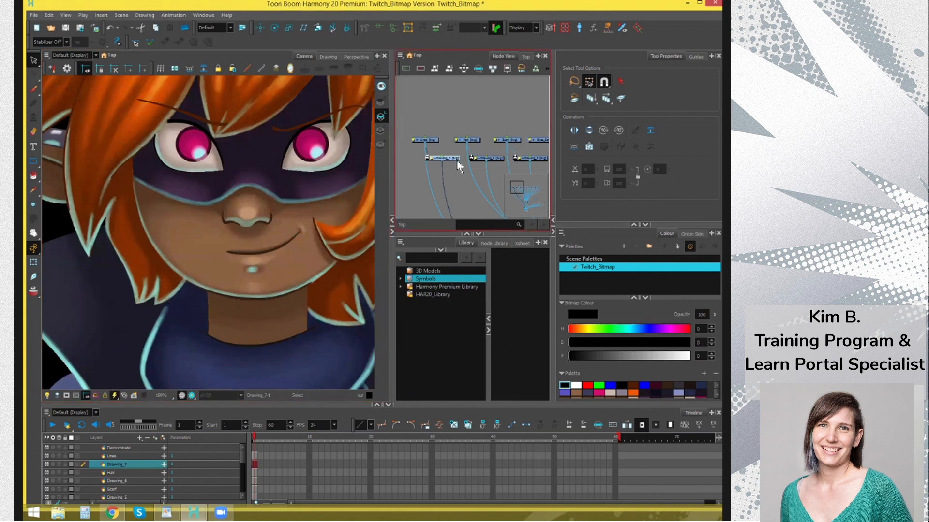
{"action": "scroll", "coordinate": [459, 166], "scroll_direction": "up", "scroll_amount": 1}
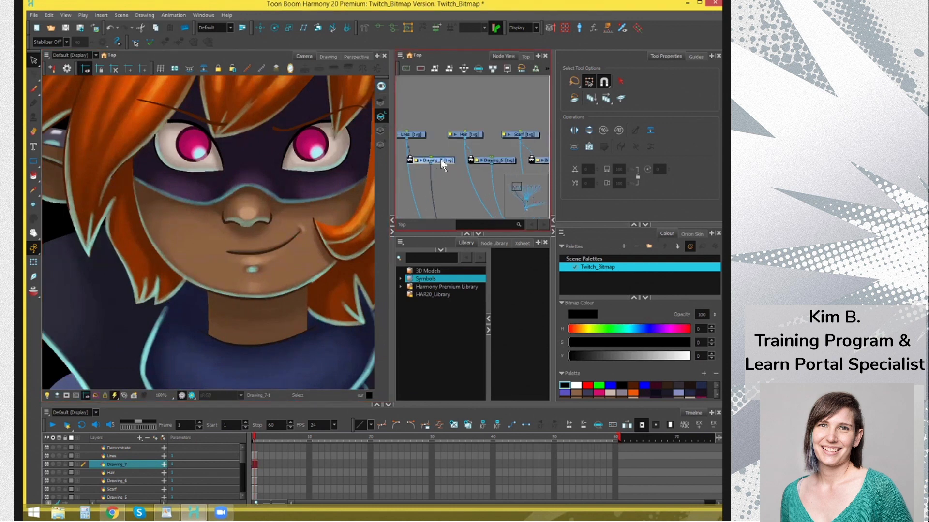
{"action": "left_click", "coordinate": [441, 164]}
Disable the Drawing_7 node to compare the line colouring on the face and hair, and enable it again
{"action": "scroll", "coordinate": [243, 173], "scroll_direction": "down", "scroll_amount": 4}
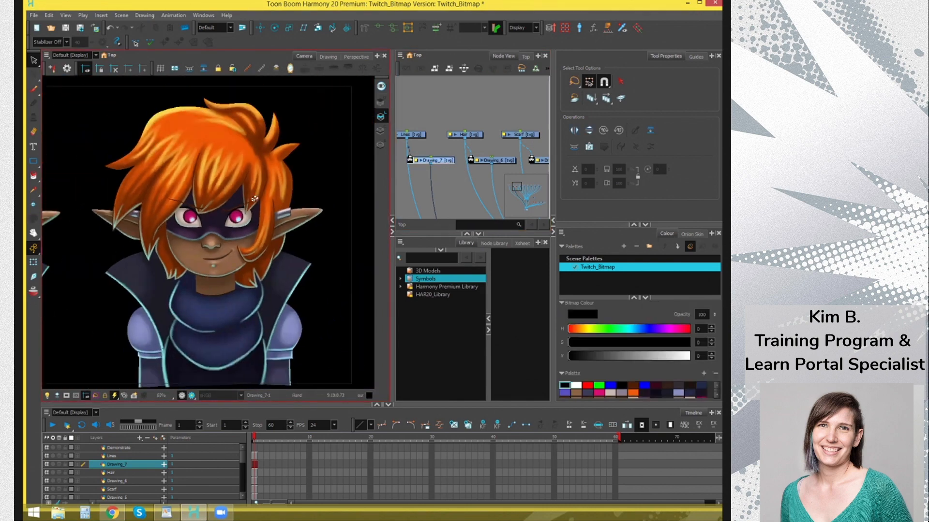
{"action": "left_click", "coordinate": [448, 164]}
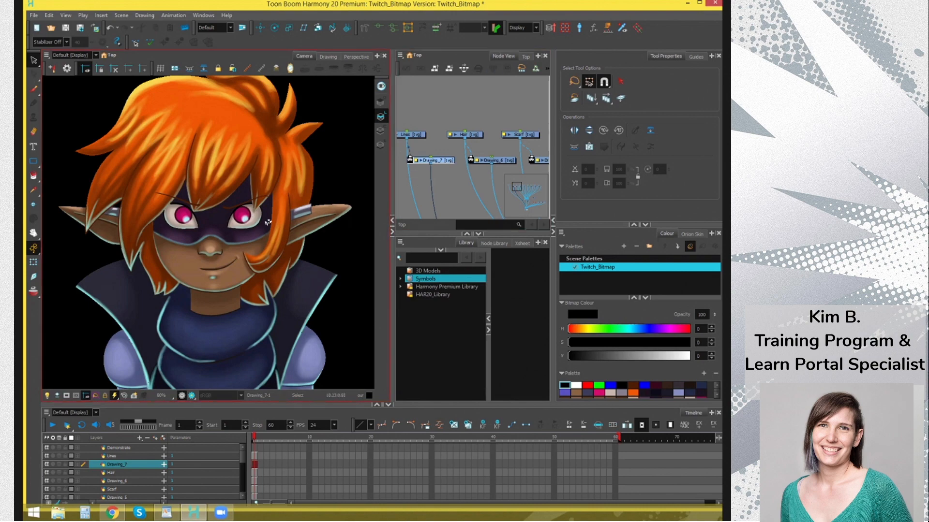
{"action": "key", "text": "2"}
{"action": "key", "text": "2"}
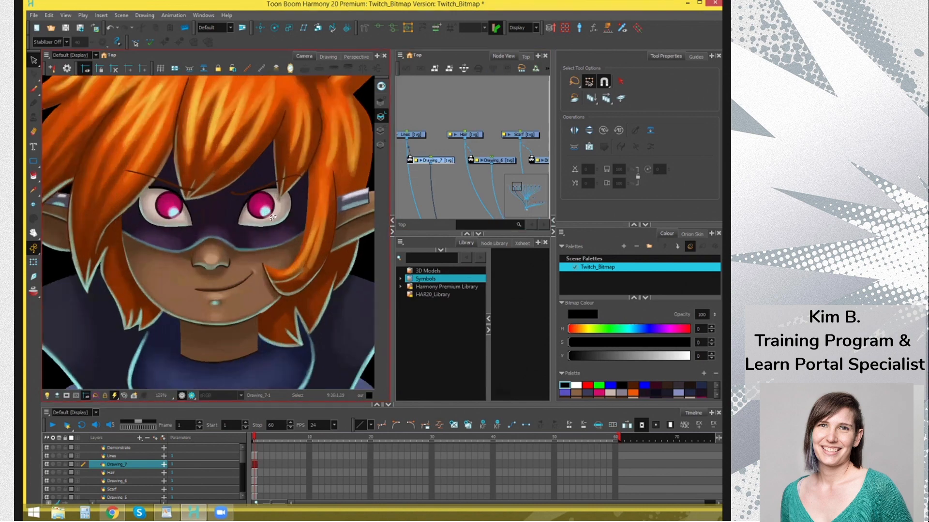
{"action": "key", "text": "2"}
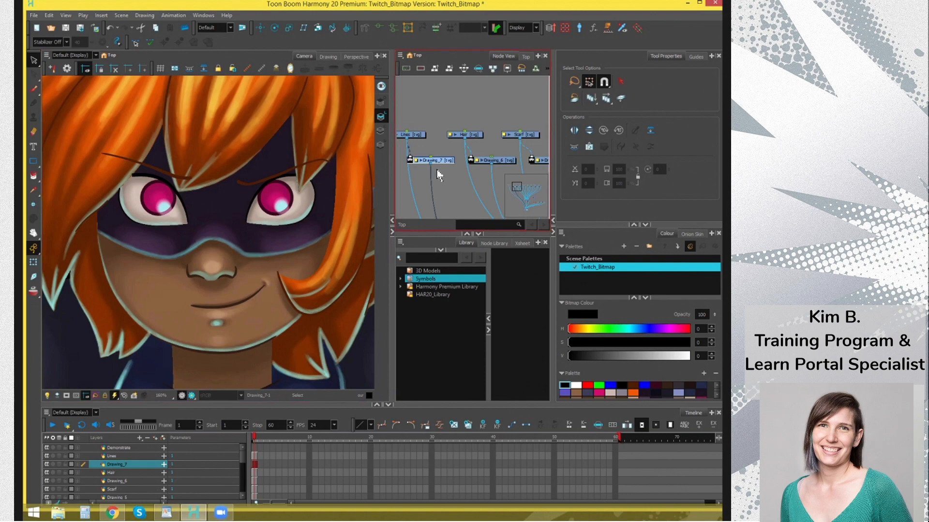
{"action": "key", "text": "d"}
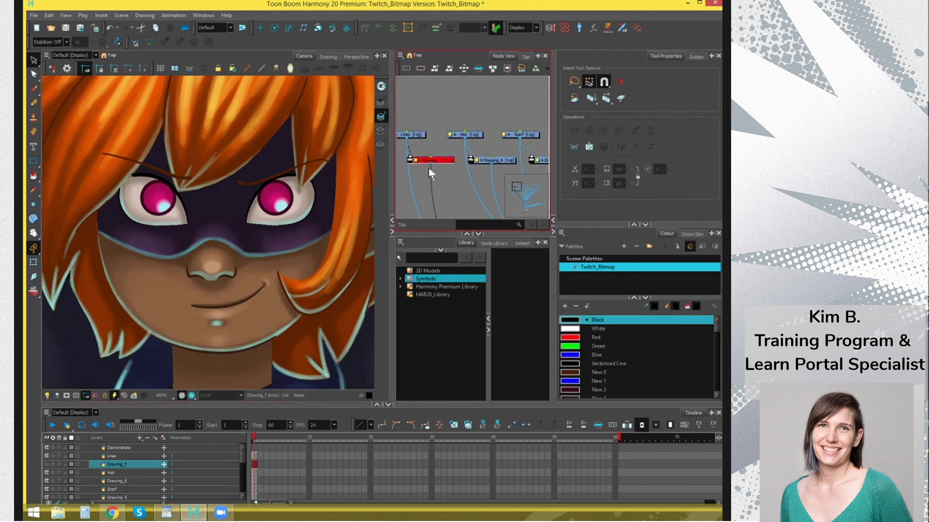
{"action": "key", "text": "d"}
{"action": "key", "text": "2"}
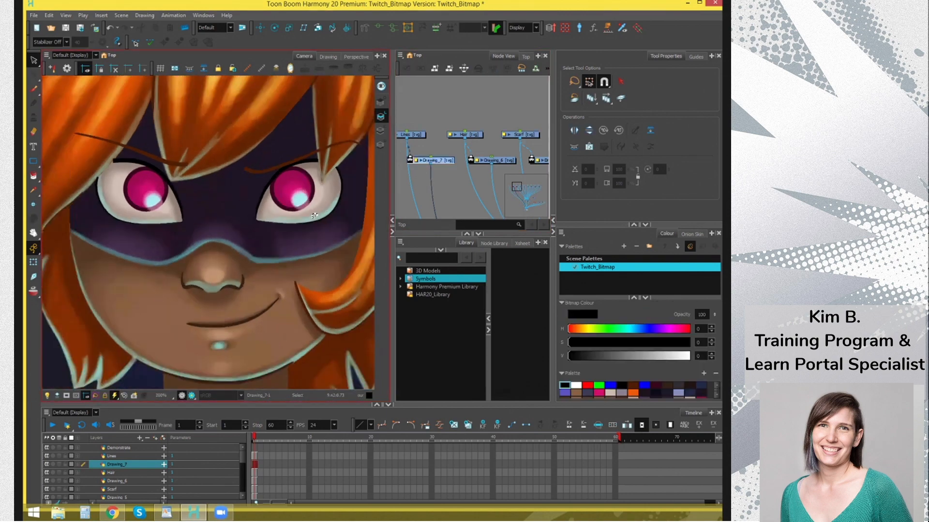
{"action": "key", "text": "1"}
{"action": "key", "text": "1"}
{"action": "key", "text": "1"}
{"action": "key", "text": "1"}
{"action": "key", "text": "1"}
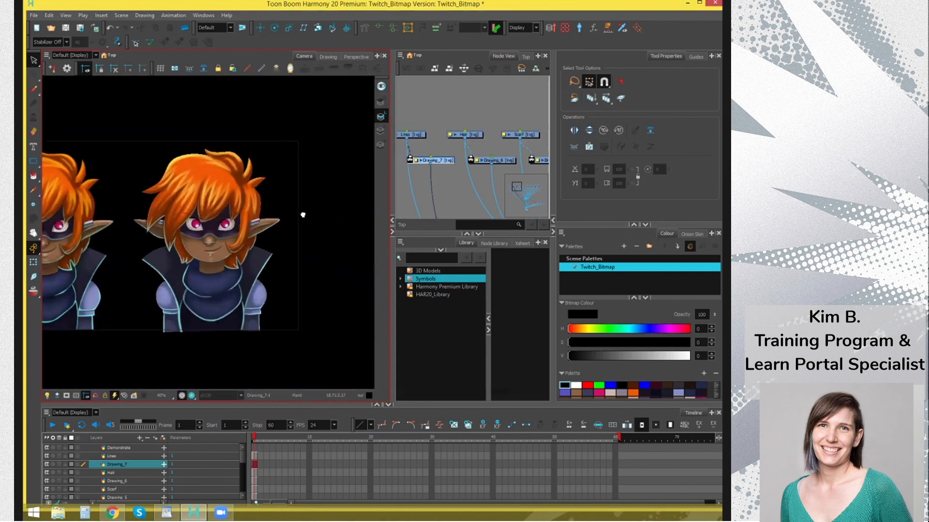
Examine the node network of drawing and masked bitmap layers feeding into the character's composite
{"action": "key", "text": "2"}
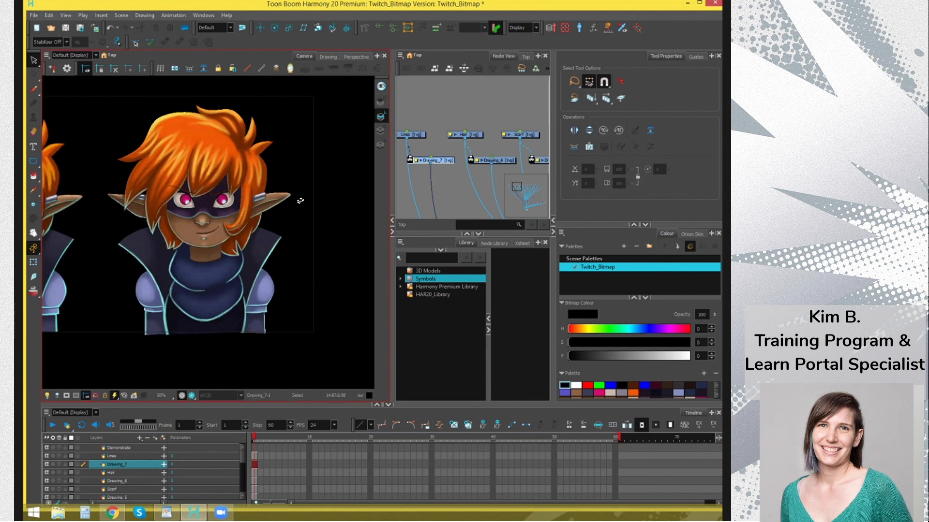
{"action": "scroll", "coordinate": [459, 172], "scroll_direction": "down", "scroll_amount": 2}
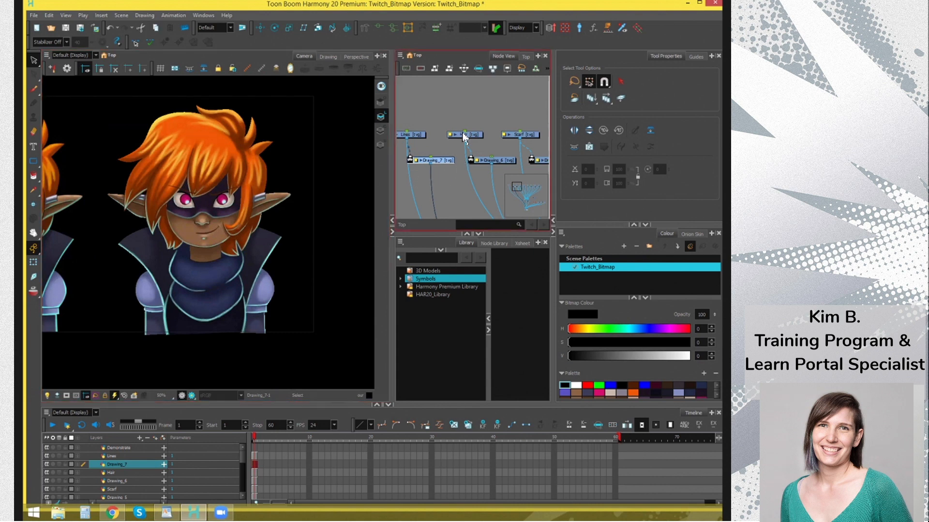
{"action": "scroll", "coordinate": [459, 171], "scroll_direction": "down", "scroll_amount": 2}
{"action": "left_click_drag", "start_coordinate": [521, 178], "coordinate": [442, 94]}
{"action": "scroll", "coordinate": [516, 123], "scroll_direction": "down", "scroll_amount": 2}
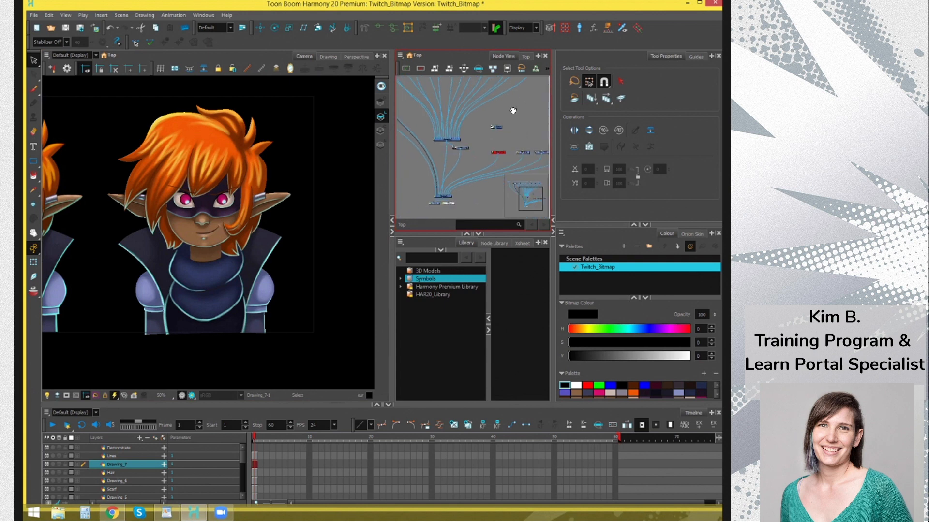
{"action": "left_click_drag", "start_coordinate": [512, 110], "coordinate": [499, 151]}
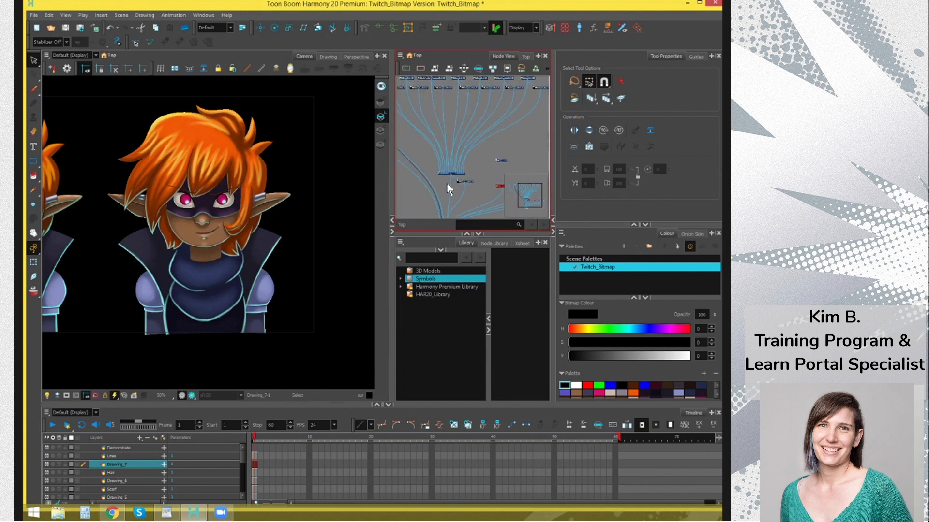
{"action": "scroll", "coordinate": [469, 118], "scroll_direction": "down", "scroll_amount": 1}
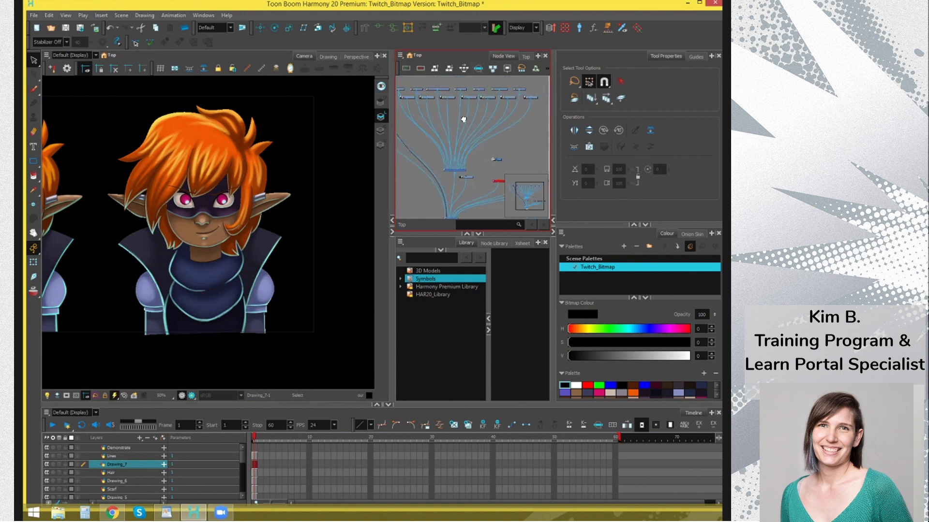
{"action": "left_click_drag", "start_coordinate": [463, 118], "coordinate": [464, 137]}
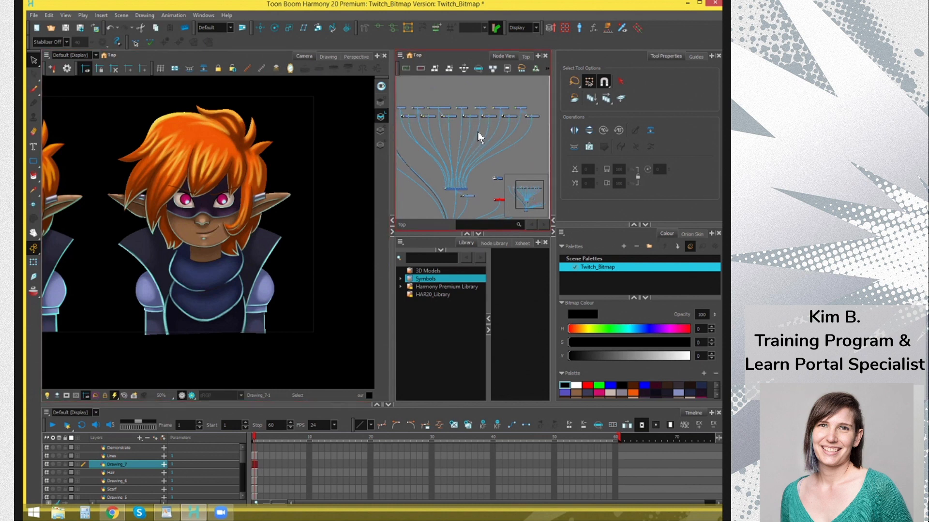
{"action": "left_click", "coordinate": [346, 208]}
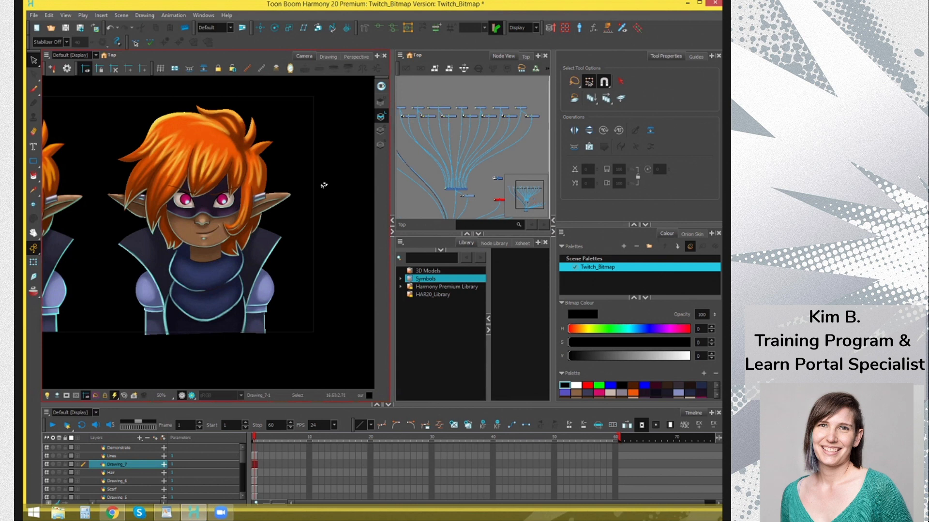
{"action": "left_click", "coordinate": [490, 151]}
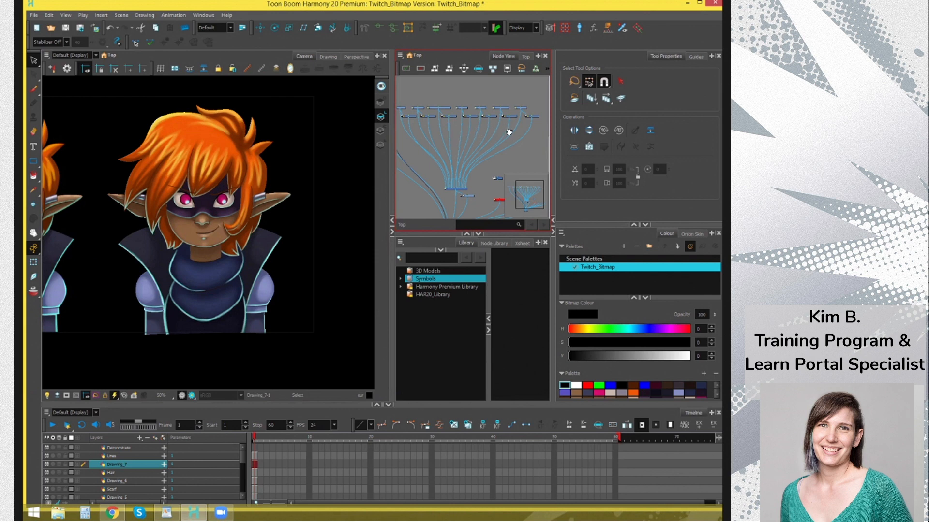
{"action": "scroll", "coordinate": [509, 132], "scroll_direction": "down", "scroll_amount": 3}
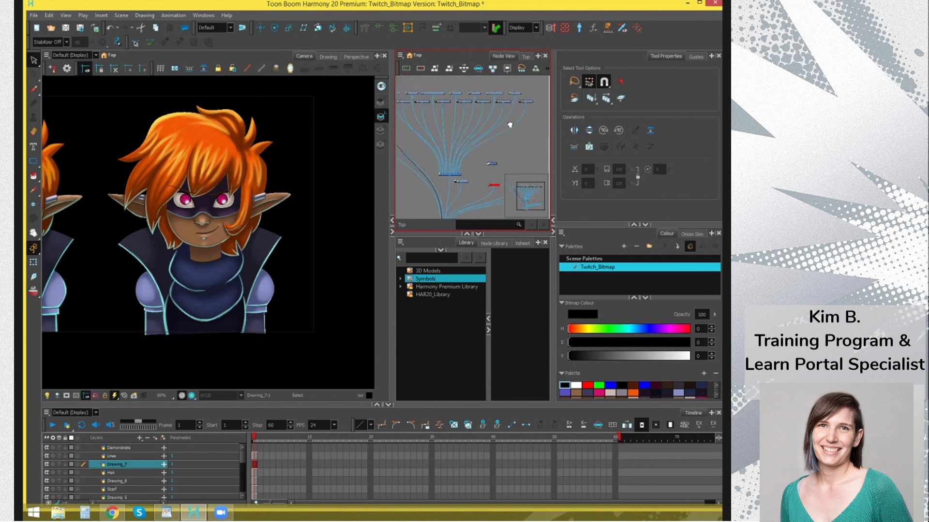
{"action": "mouse_move", "coordinate": [510, 125]}
{"action": "left_mouse_down"}
{"action": "mouse_move", "coordinate": [527, 113]}
{"action": "mouse_move", "coordinate": [498, 87]}
{"action": "mouse_move", "coordinate": [575, 118]}
{"action": "mouse_move", "coordinate": [499, 127]}
{"action": "left_mouse_up"}
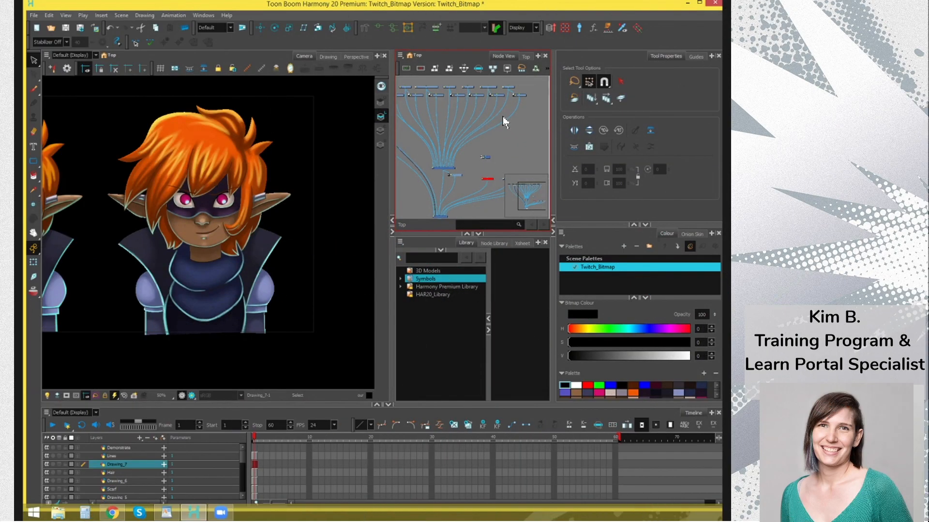
{"action": "left_click", "coordinate": [486, 147]}
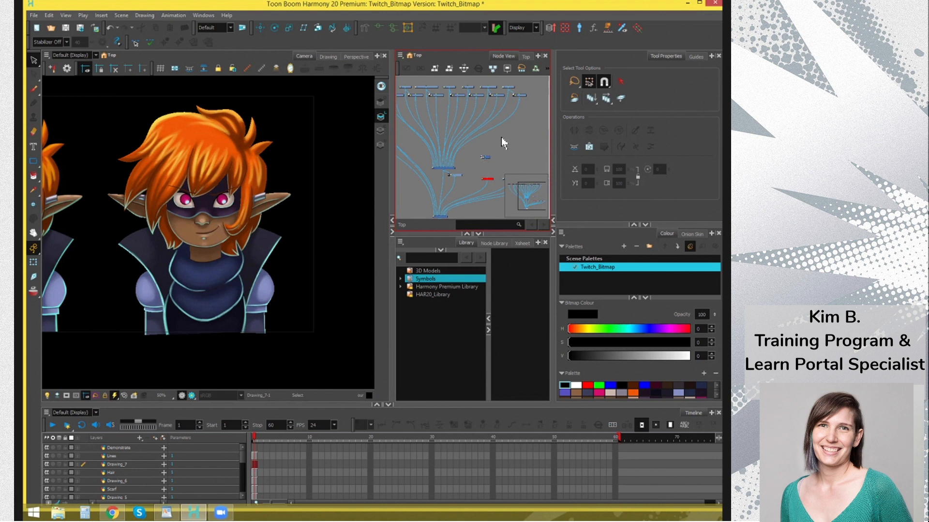
{"action": "left_click_drag", "start_coordinate": [510, 120], "coordinate": [420, 155]}
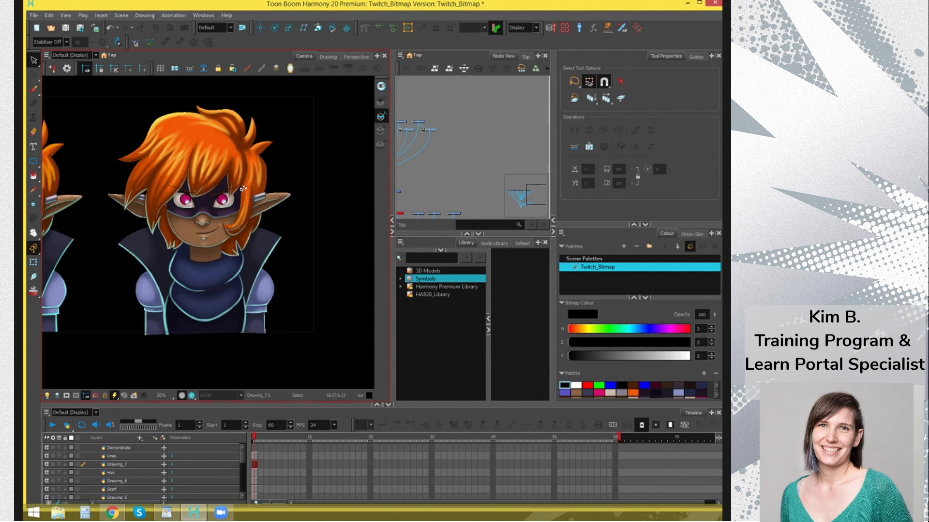
{"action": "left_click_drag", "start_coordinate": [430, 140], "coordinate": [532, 138]}
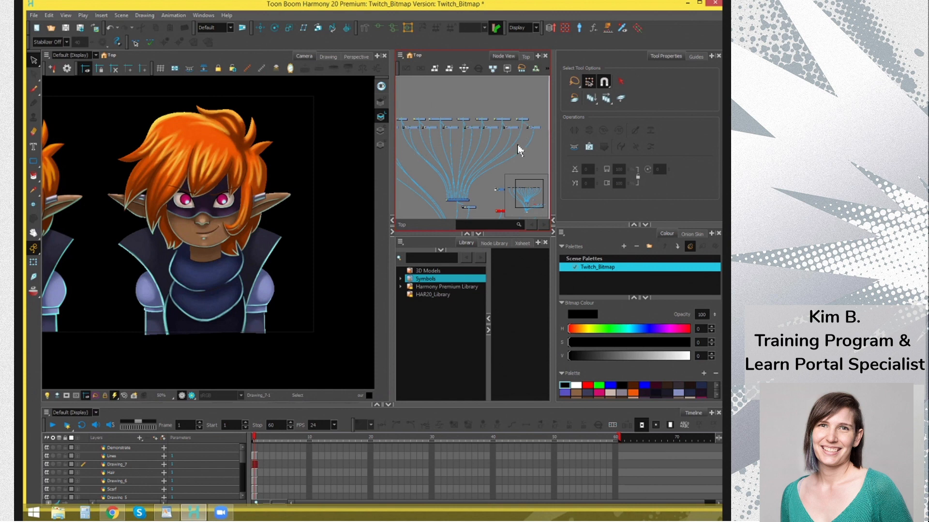
Widen the Node view and disable all the character's line, colour and bitmap shading nodes, leaving Demonstrate enabled
{"action": "left_click_drag", "start_coordinate": [391, 155], "coordinate": [322, 173]}
{"action": "mouse_move", "coordinate": [368, 145]}
{"action": "left_mouse_down"}
{"action": "mouse_move", "coordinate": [439, 144]}
{"action": "mouse_move", "coordinate": [370, 147]}
{"action": "left_mouse_up"}
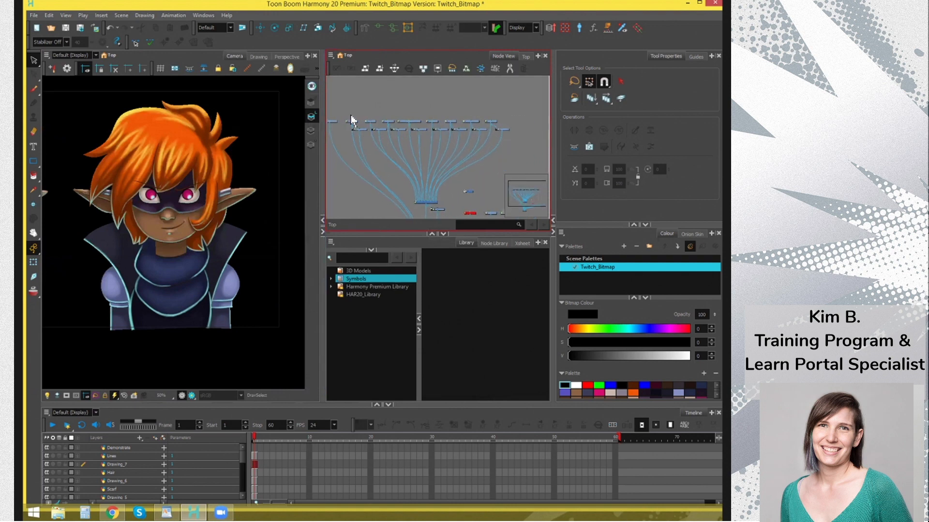
{"action": "left_click_drag", "start_coordinate": [349, 111], "coordinate": [517, 143]}
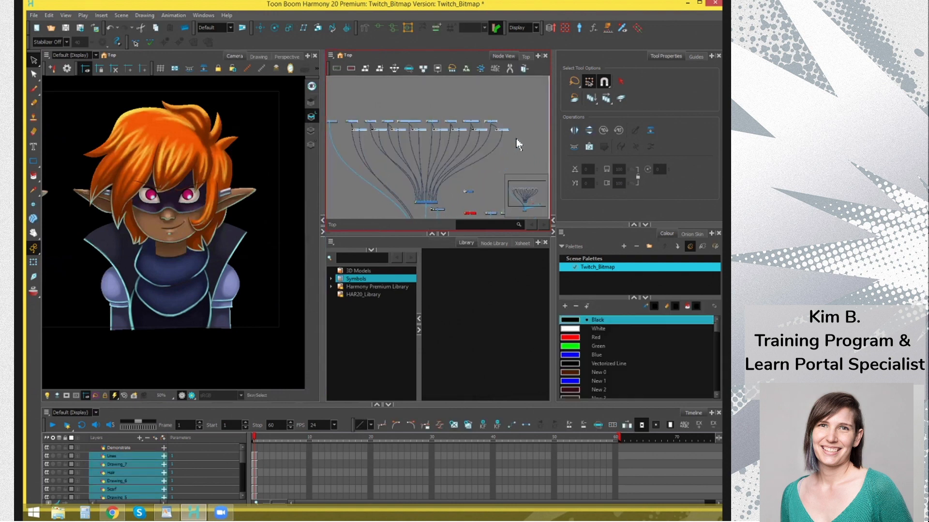
{"action": "key", "text": "d"}
{"action": "left_click", "coordinate": [519, 135]}
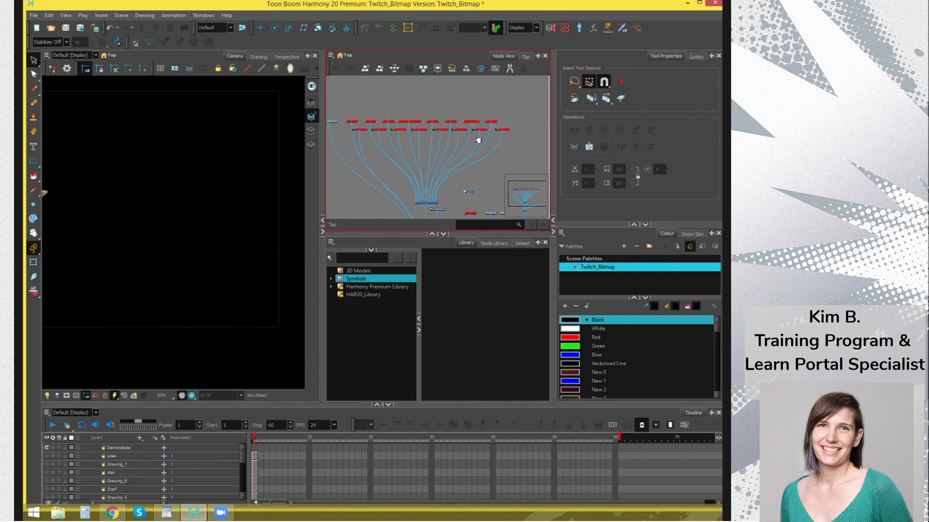
Locate the Colour-Card node among the background nodes and open its layer properties
{"action": "left_click_drag", "start_coordinate": [470, 179], "coordinate": [489, 154]}
{"action": "left_click_drag", "start_coordinate": [377, 101], "coordinate": [425, 137]}
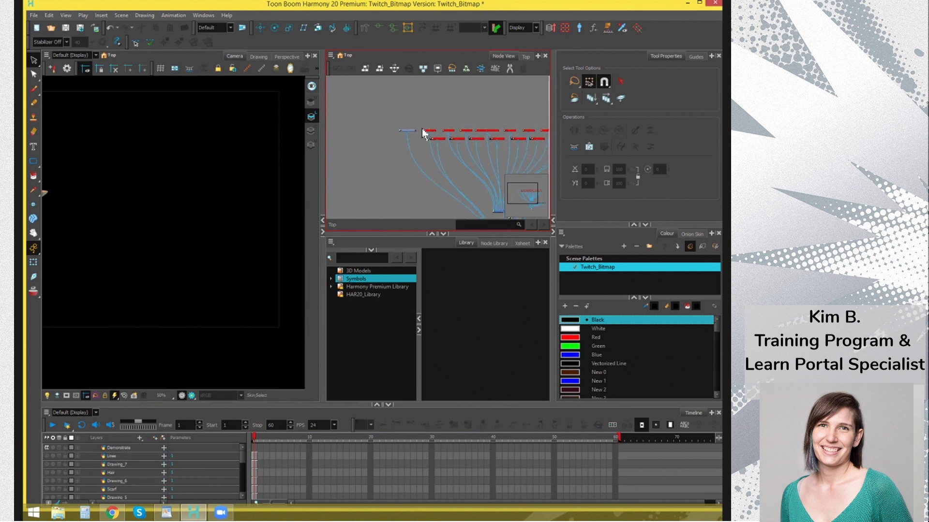
{"action": "left_click_drag", "start_coordinate": [511, 177], "coordinate": [463, 155]}
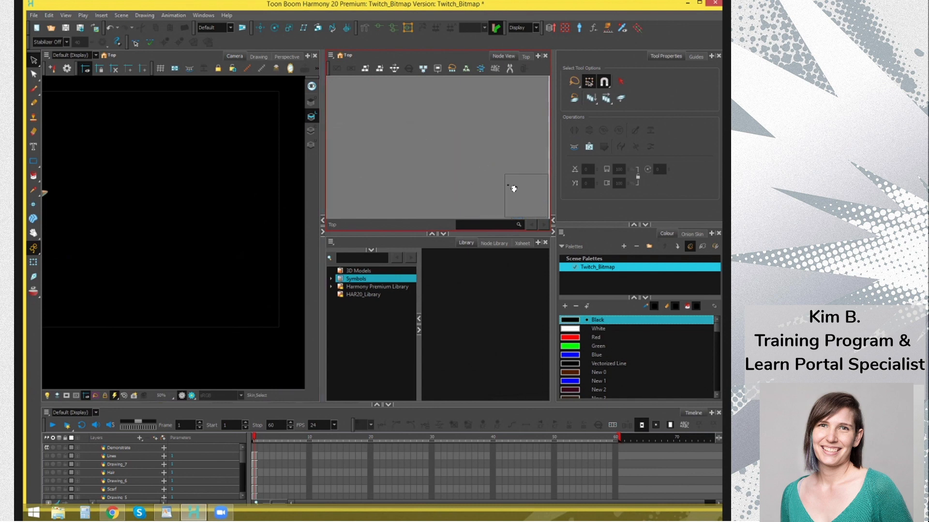
{"action": "left_click_drag", "start_coordinate": [511, 188], "coordinate": [642, 250]}
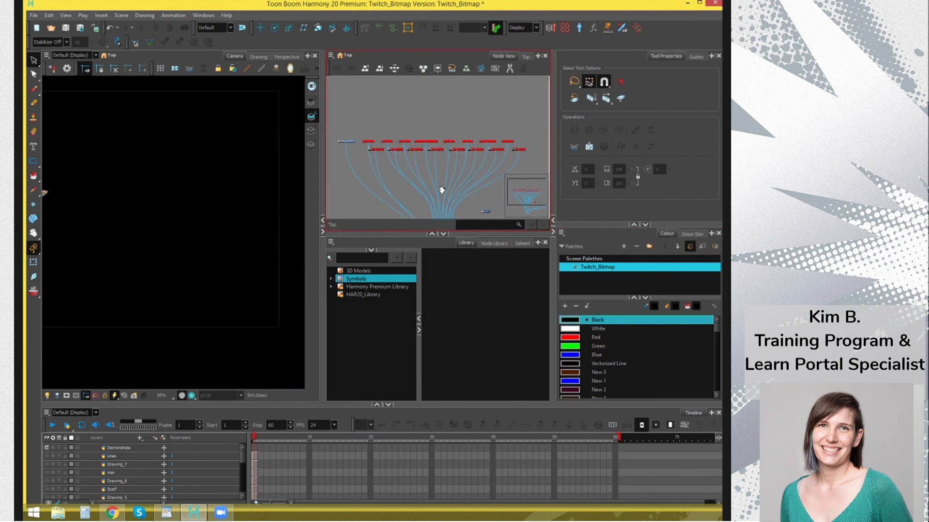
{"action": "left_click_drag", "start_coordinate": [490, 221], "coordinate": [453, 171]}
{"action": "scroll", "coordinate": [453, 171], "scroll_direction": "up", "scroll_amount": 5}
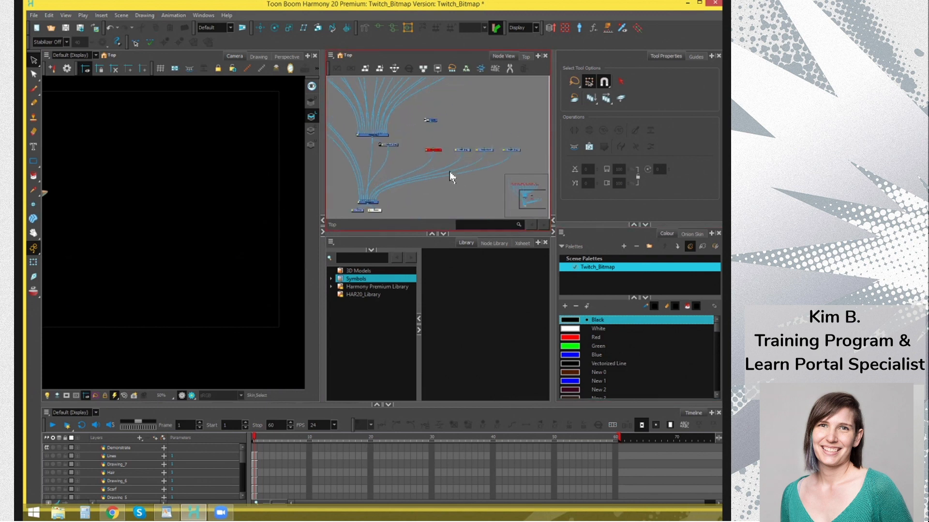
{"action": "left_click_drag", "start_coordinate": [510, 166], "coordinate": [431, 168]}
{"action": "scroll", "coordinate": [444, 153], "scroll_direction": "up", "scroll_amount": 1}
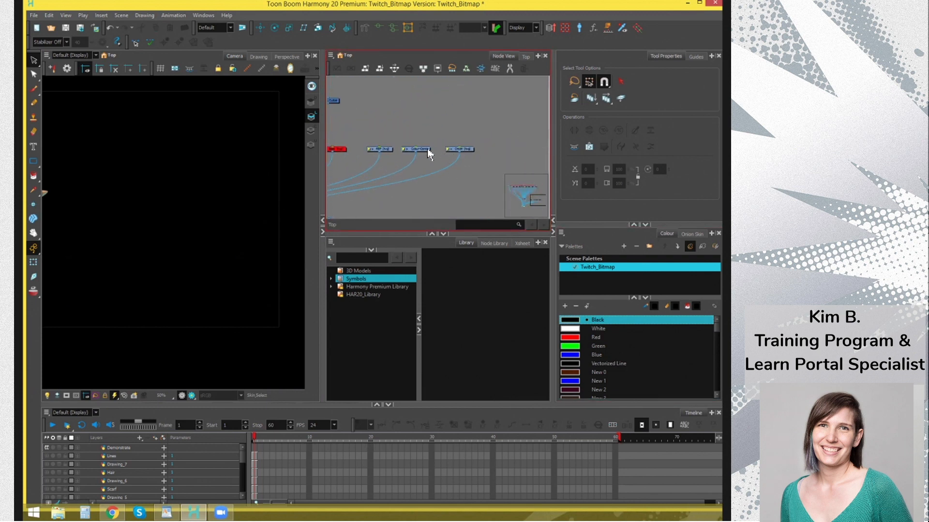
{"action": "left_click", "coordinate": [428, 150]}
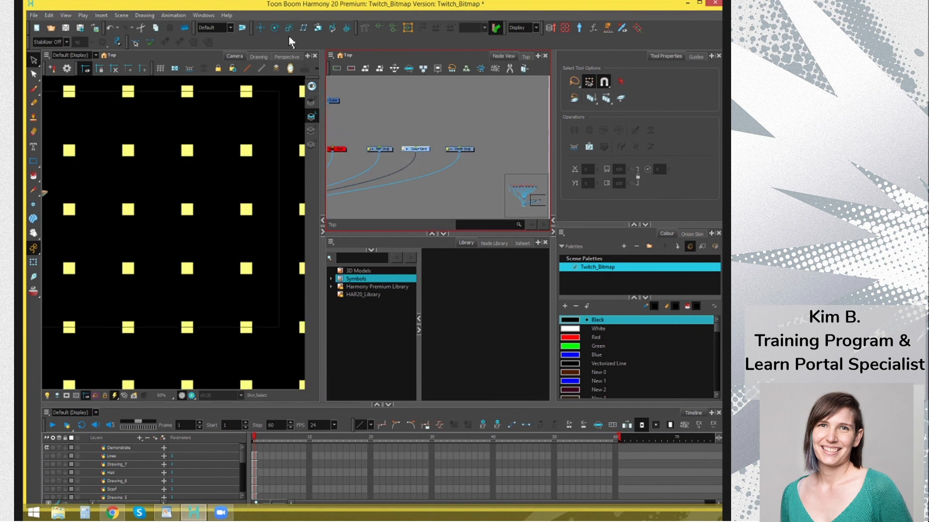
{"action": "left_click", "coordinate": [404, 149]}
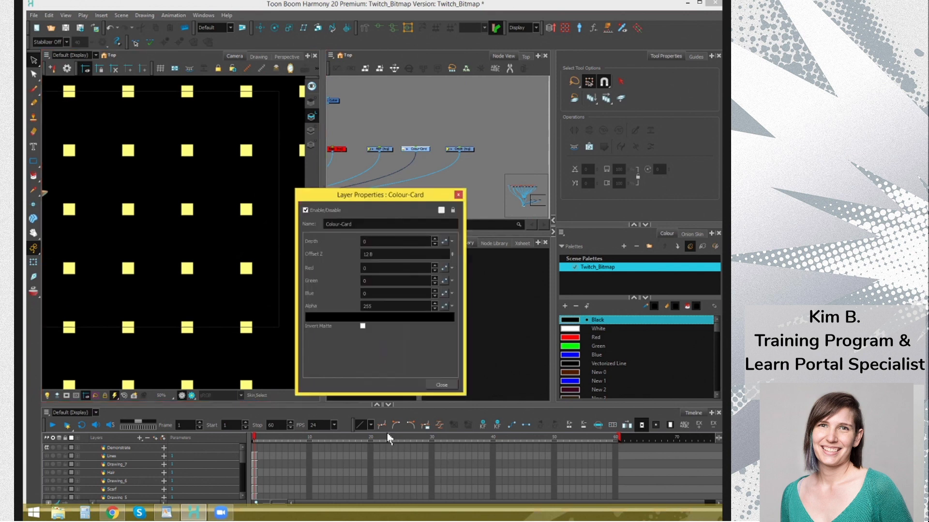
Set the Colour-Card's colour to light grey (RGB 239, 239, 239) using the multiple-wheel picker
{"action": "left_click", "coordinate": [339, 317]}
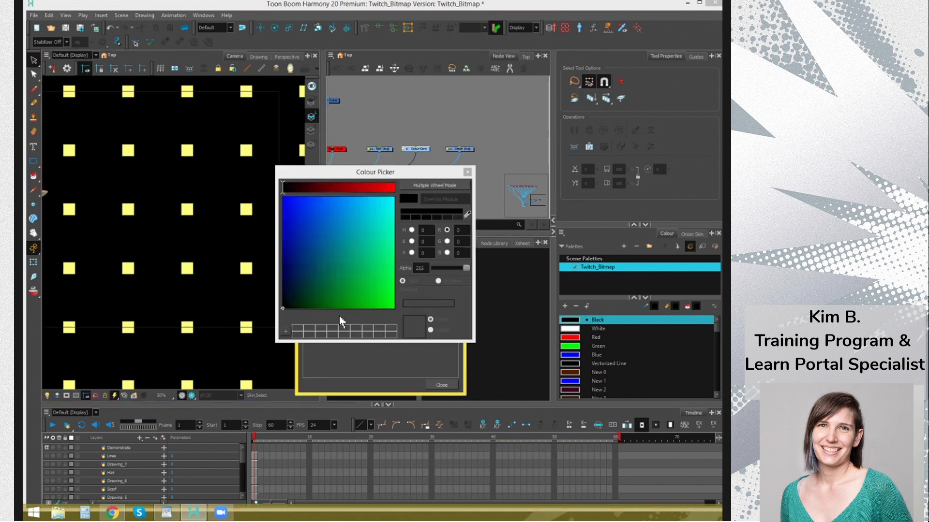
{"action": "left_click", "coordinate": [419, 186]}
{"action": "left_click_drag", "start_coordinate": [380, 233], "coordinate": [377, 207]}
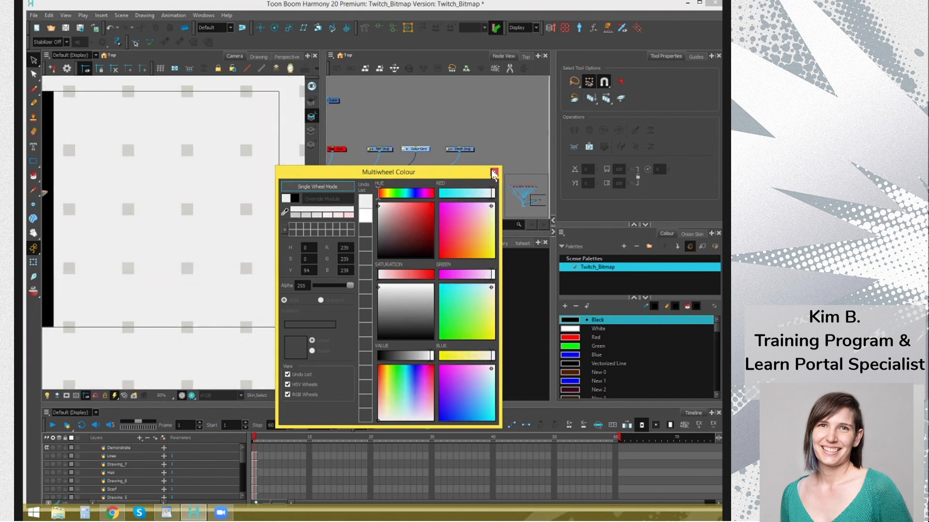
{"action": "left_click", "coordinate": [494, 172]}
{"action": "left_click", "coordinate": [458, 194]}
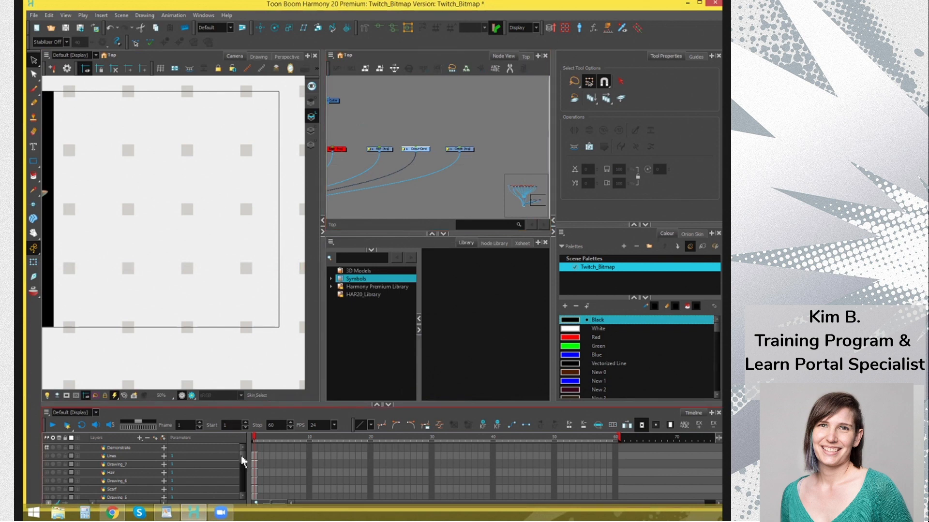
Select the empty Demonstrate drawing node beside the disabled character nodes
{"action": "mouse_move", "coordinate": [241, 456]}
{"action": "left_mouse_down"}
{"action": "mouse_move", "coordinate": [244, 498]}
{"action": "mouse_move", "coordinate": [243, 450]}
{"action": "left_mouse_up"}
{"action": "left_click", "coordinate": [65, 478]}
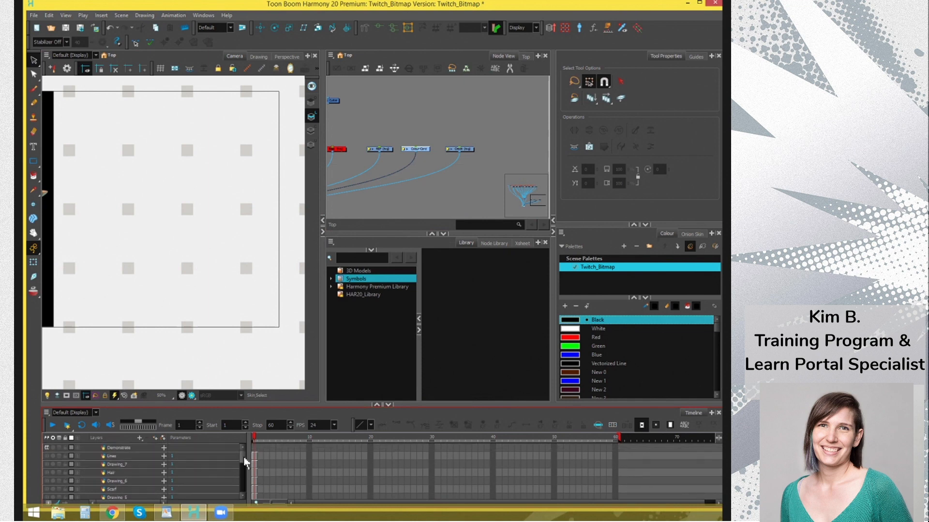
{"action": "left_click", "coordinate": [384, 107]}
{"action": "mouse_move", "coordinate": [381, 115]}
{"action": "left_mouse_down"}
{"action": "mouse_move", "coordinate": [439, 125]}
{"action": "mouse_move", "coordinate": [394, 118]}
{"action": "mouse_move", "coordinate": [464, 168]}
{"action": "left_mouse_up"}
{"action": "left_click_drag", "start_coordinate": [349, 99], "coordinate": [427, 150]}
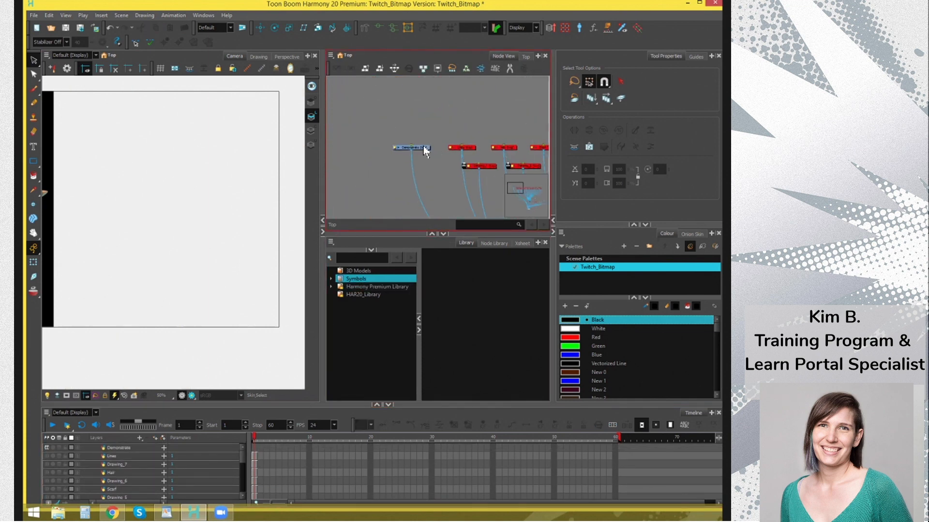
{"action": "left_click", "coordinate": [411, 148]}
{"action": "key", "text": "2"}
{"action": "key", "text": "1"}
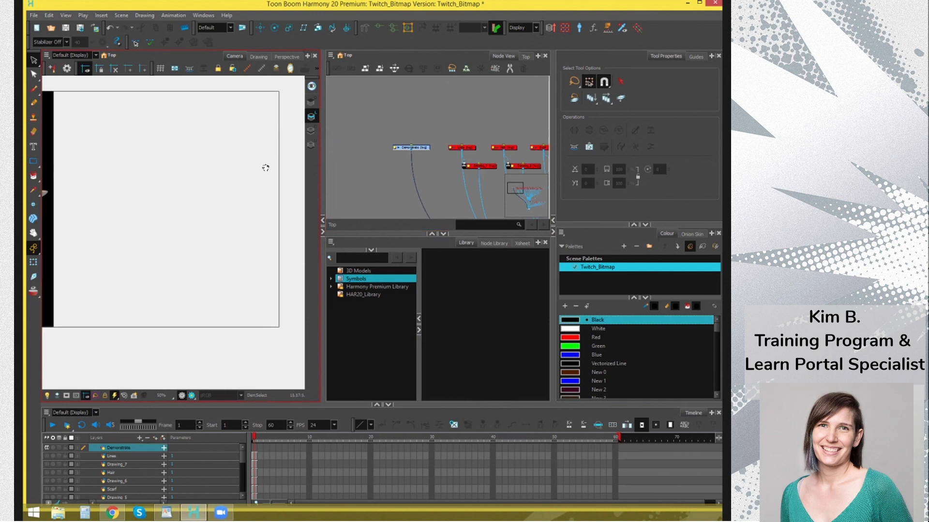
{"action": "mouse_move", "coordinate": [266, 166]}
{"action": "left_mouse_down"}
{"action": "mouse_move", "coordinate": [259, 162]}
{"action": "mouse_move", "coordinate": [274, 154]}
{"action": "left_mouse_up"}
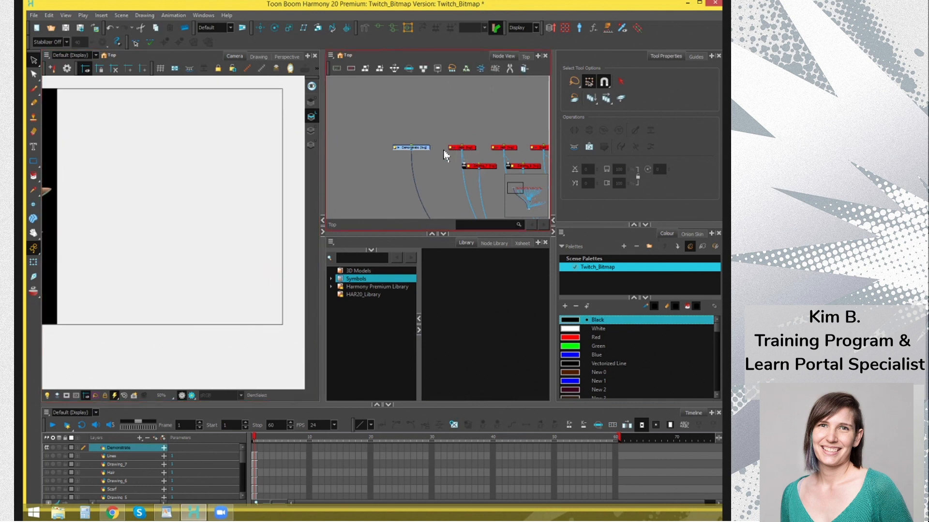
{"action": "scroll", "coordinate": [430, 151], "scroll_direction": "up", "scroll_amount": 4}
{"action": "left_click_drag", "start_coordinate": [417, 147], "coordinate": [420, 148]}
{"action": "left_click", "coordinate": [422, 155]}
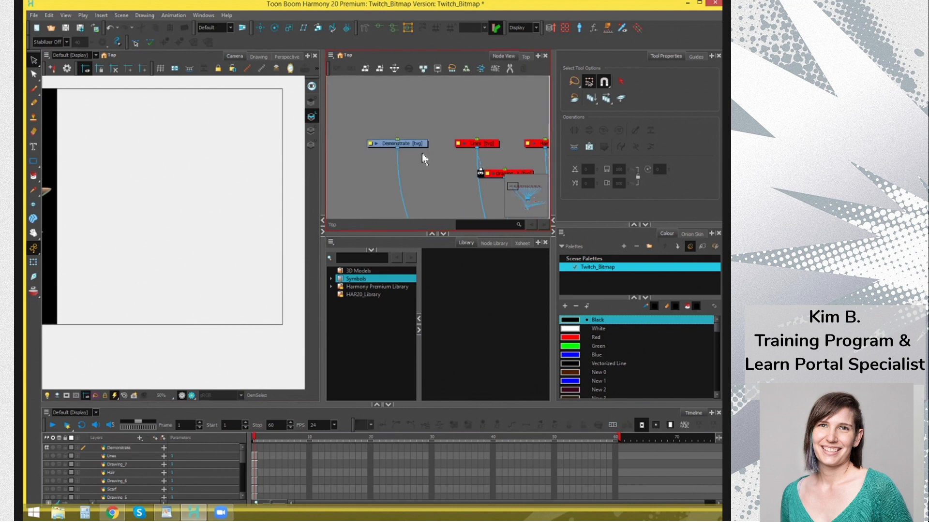
Widen the Camera view to show more of the blank area beside the character
{"action": "left_click_drag", "start_coordinate": [322, 168], "coordinate": [350, 168]}
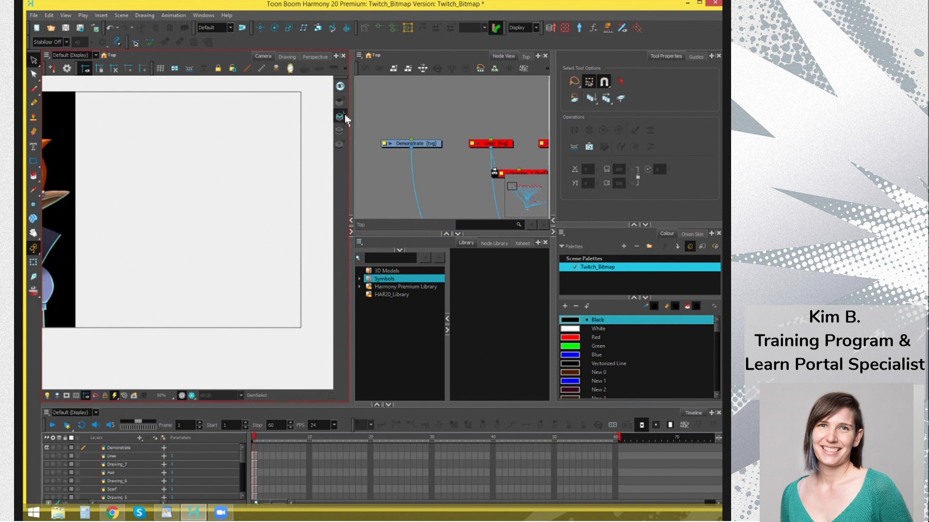
{"action": "mouse_move", "coordinate": [249, 178]}
{"action": "left_mouse_down"}
{"action": "mouse_move", "coordinate": [261, 180]}
{"action": "mouse_move", "coordinate": [253, 179]}
{"action": "left_mouse_up"}
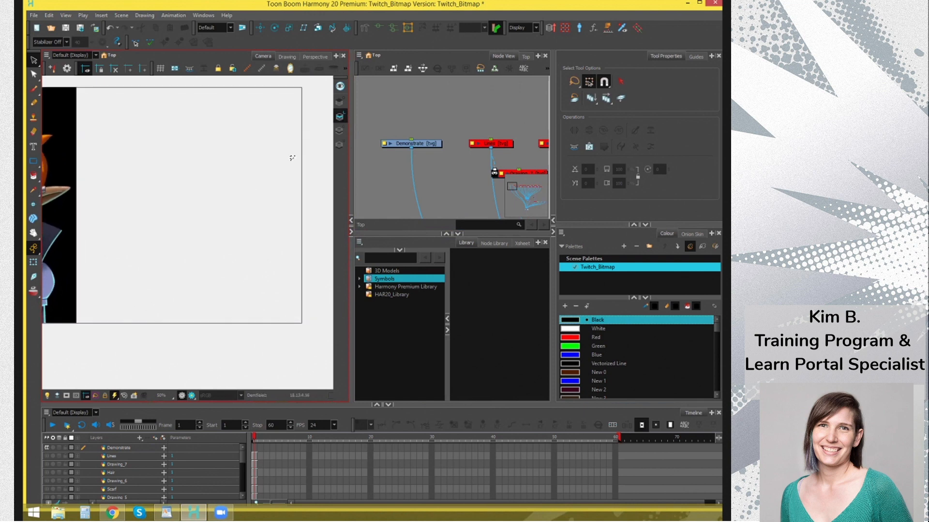
{"action": "left_click", "coordinate": [341, 118]}
{"action": "left_click", "coordinate": [699, 3]}
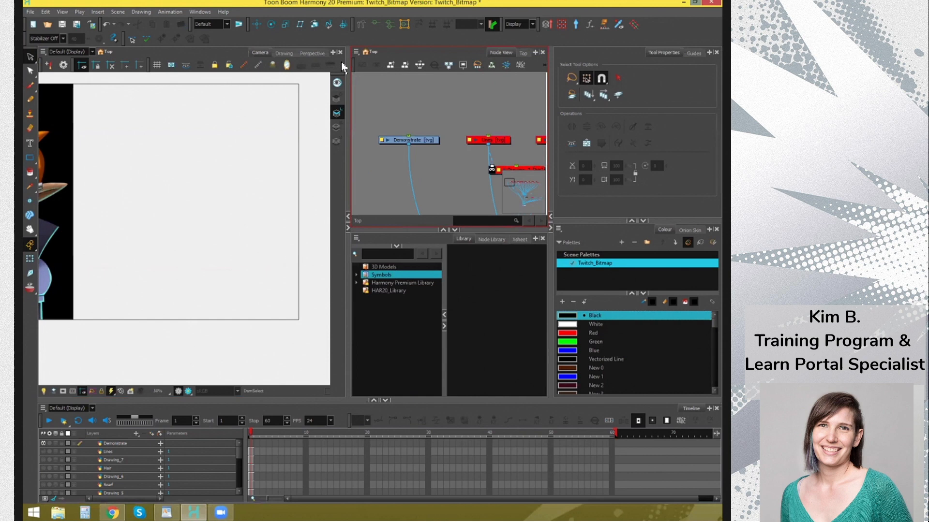
Draw a circle outline in the blank area with the Ellipse tool, using the Pencil 1 preset and the New 3 colour
{"action": "left_click", "coordinate": [30, 158]}
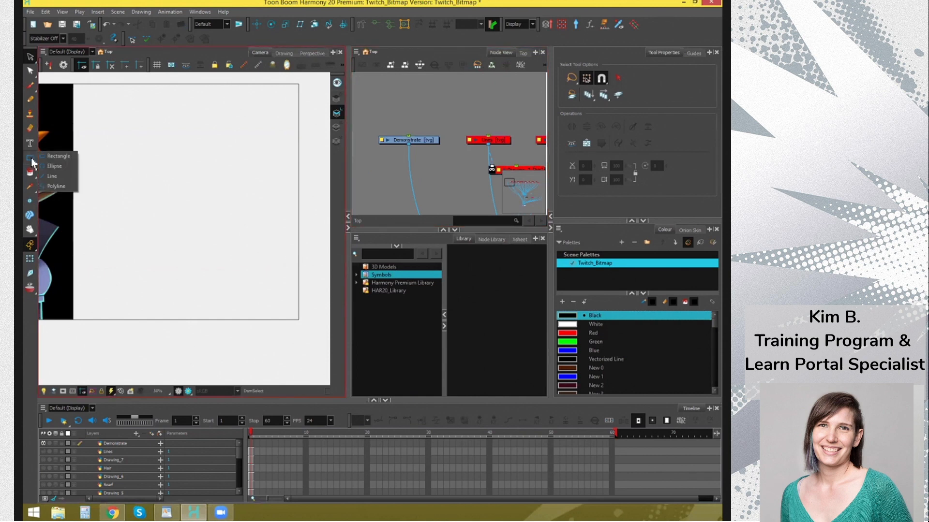
{"action": "left_click", "coordinate": [63, 177]}
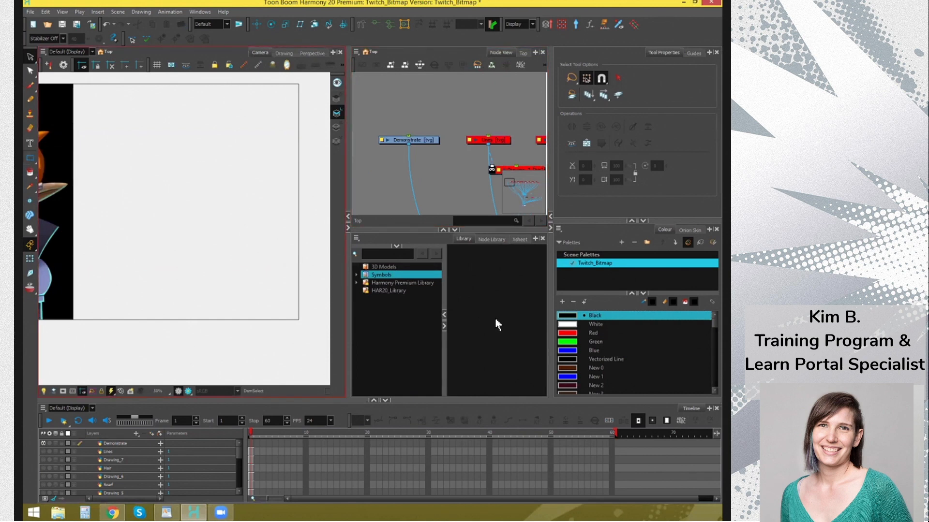
{"action": "left_click_drag", "start_coordinate": [711, 324], "coordinate": [713, 346]}
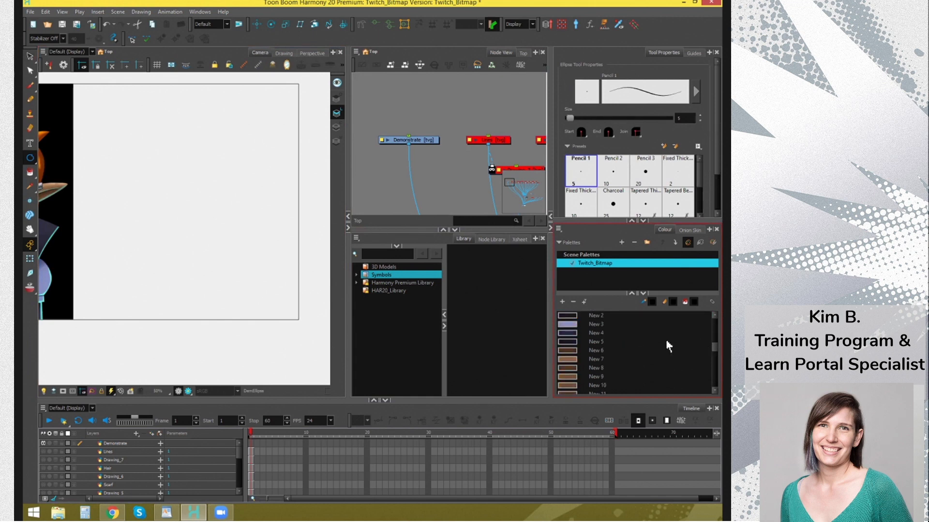
{"action": "left_click", "coordinate": [587, 324]}
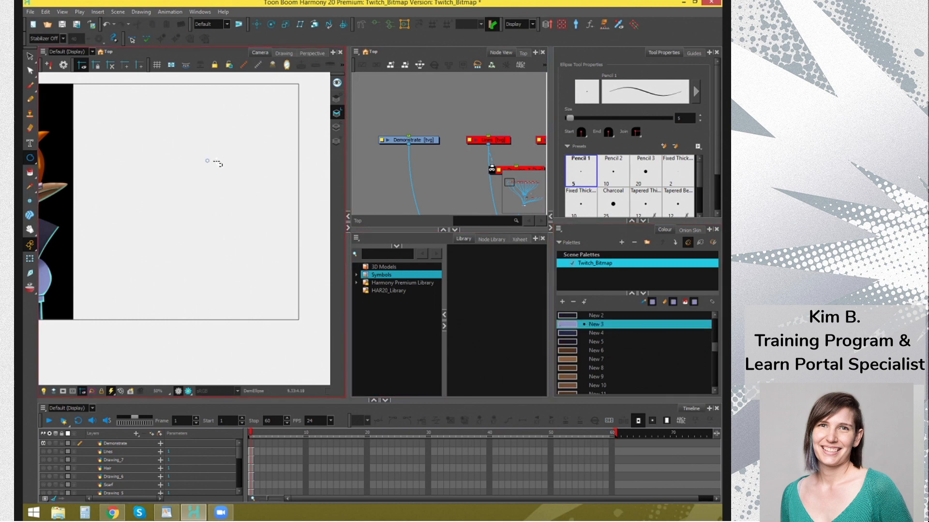
{"action": "left_click_drag", "start_coordinate": [225, 155], "coordinate": [233, 163]}
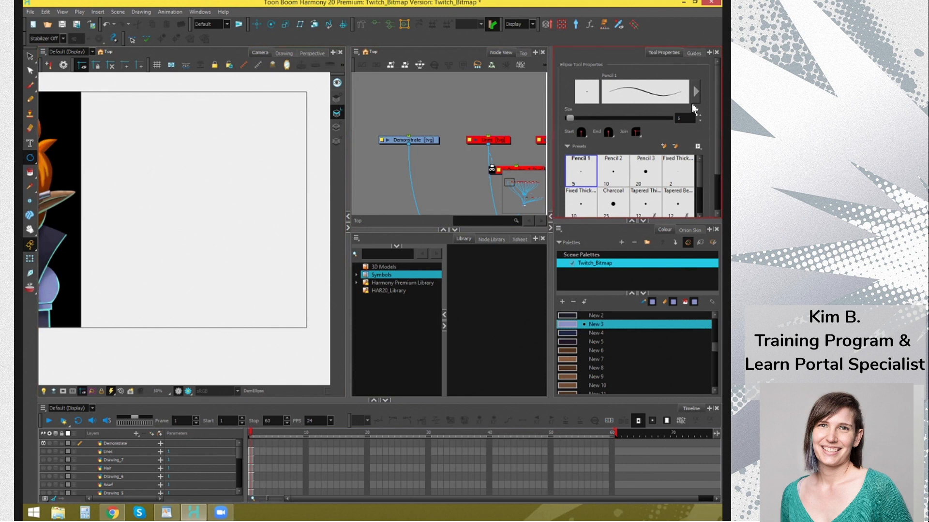
{"action": "scroll", "coordinate": [712, 193], "scroll_direction": "down", "scroll_amount": 2}
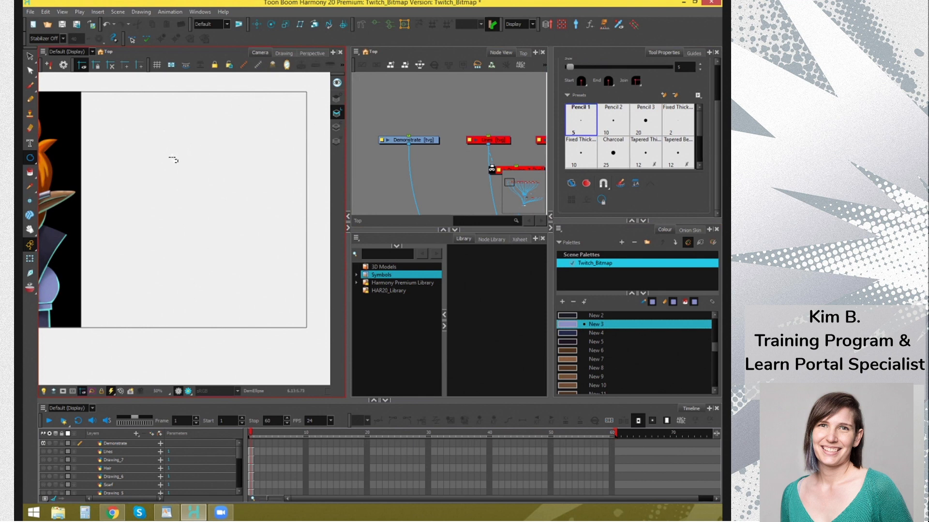
{"action": "left_click_drag", "start_coordinate": [168, 141], "coordinate": [238, 211]}
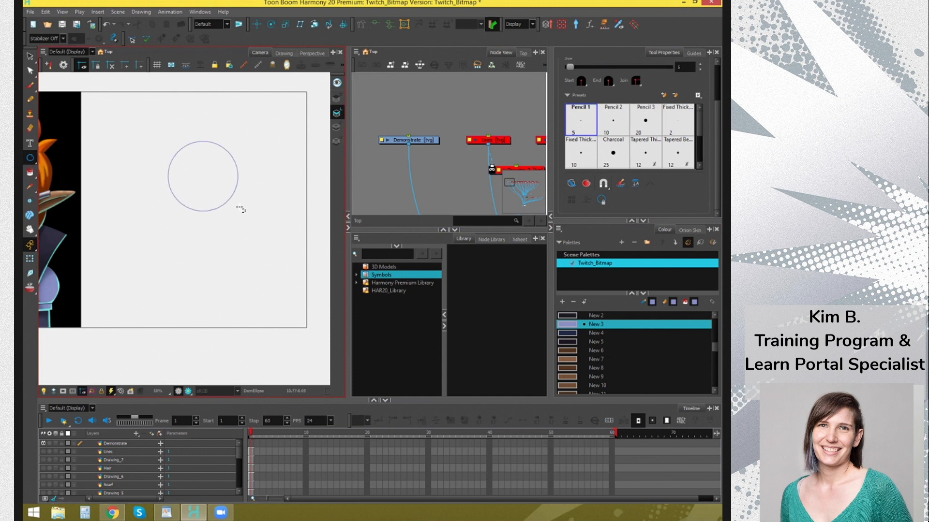
Select the circle's outline with the Select tool and move it slightly down toward the character
{"action": "key", "text": "alt+s"}
{"action": "left_click", "coordinate": [226, 149]}
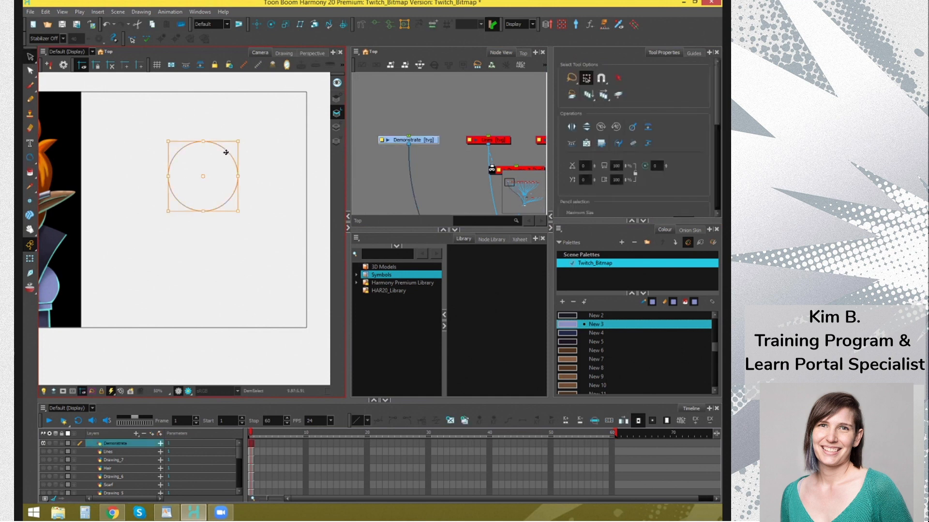
{"action": "left_click_drag", "start_coordinate": [226, 149], "coordinate": [303, 177]}
Trace the hair edge above the character's ear with a pencil line and adjust its curve using the Contour Editor
{"action": "key", "text": "alt+q"}
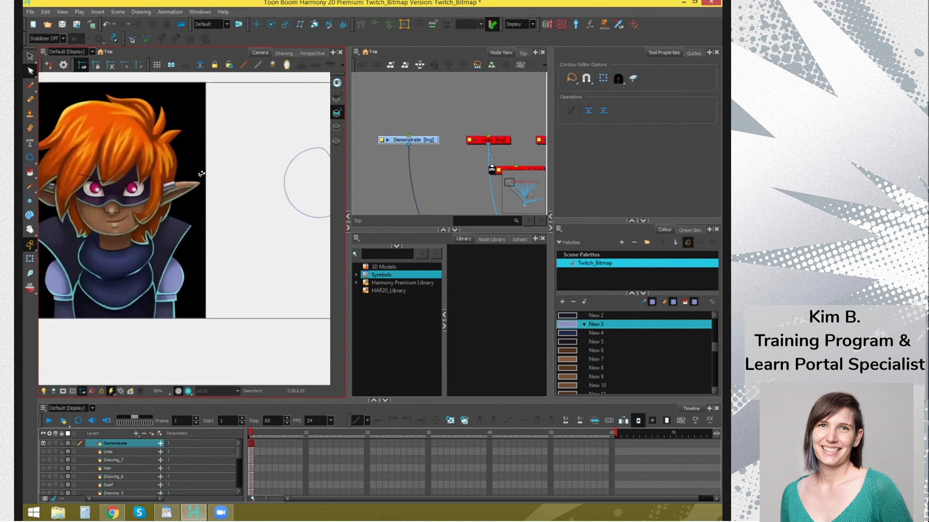
{"action": "left_click", "coordinate": [30, 99]}
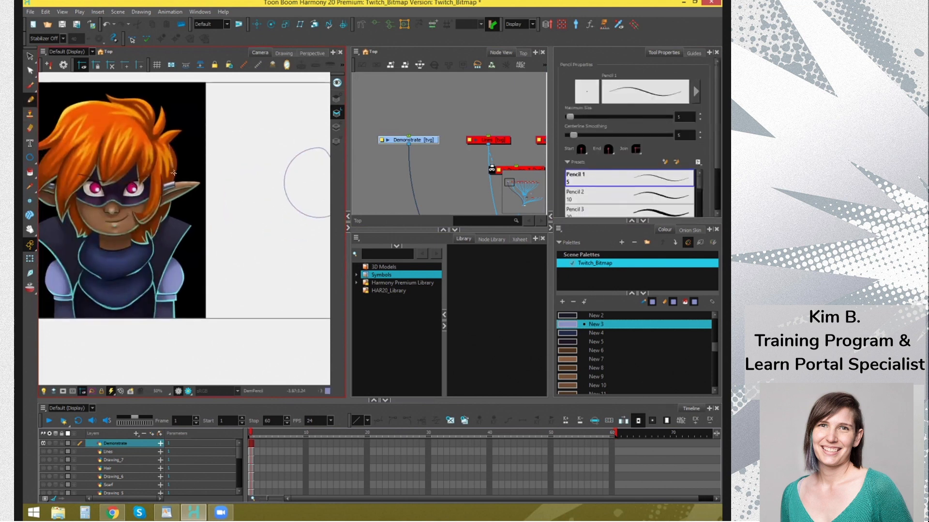
{"action": "left_click", "coordinate": [30, 70]}
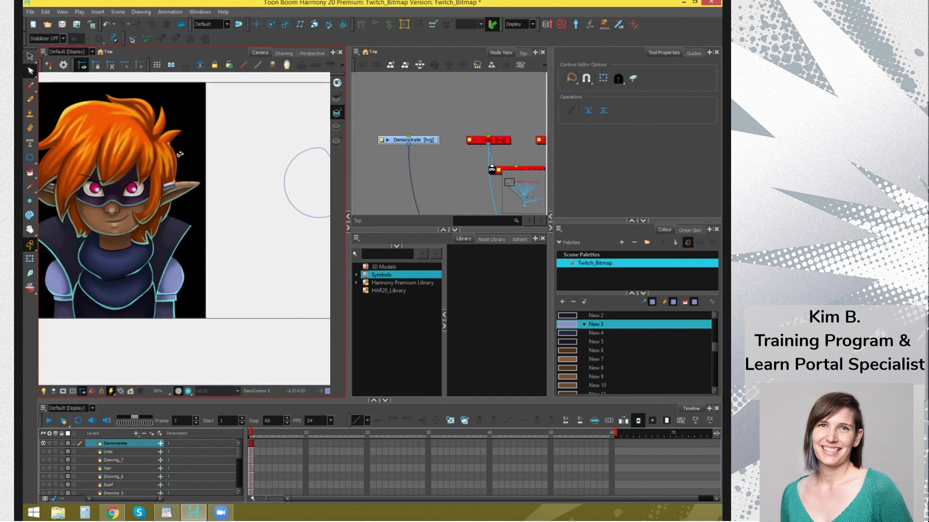
{"action": "scroll", "coordinate": [226, 153], "scroll_direction": "up", "scroll_amount": 3}
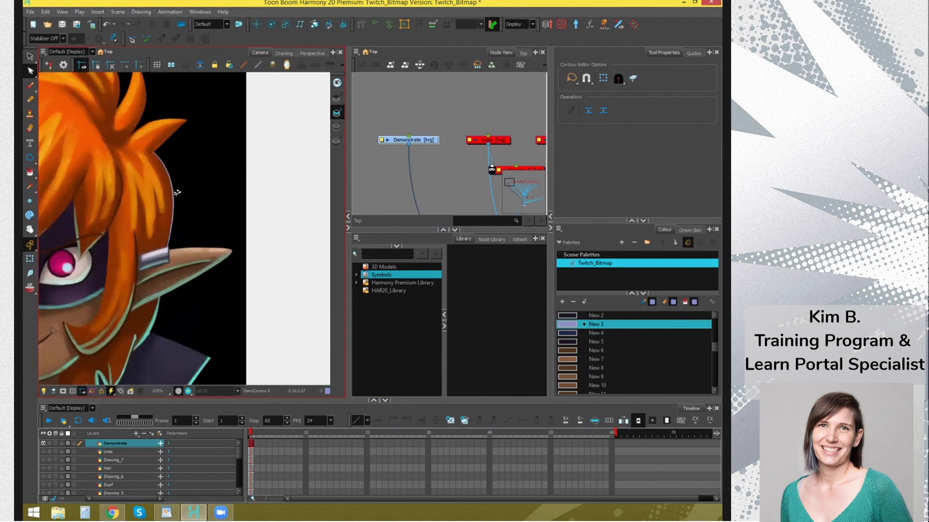
{"action": "scroll", "coordinate": [177, 193], "scroll_direction": "up", "scroll_amount": 1}
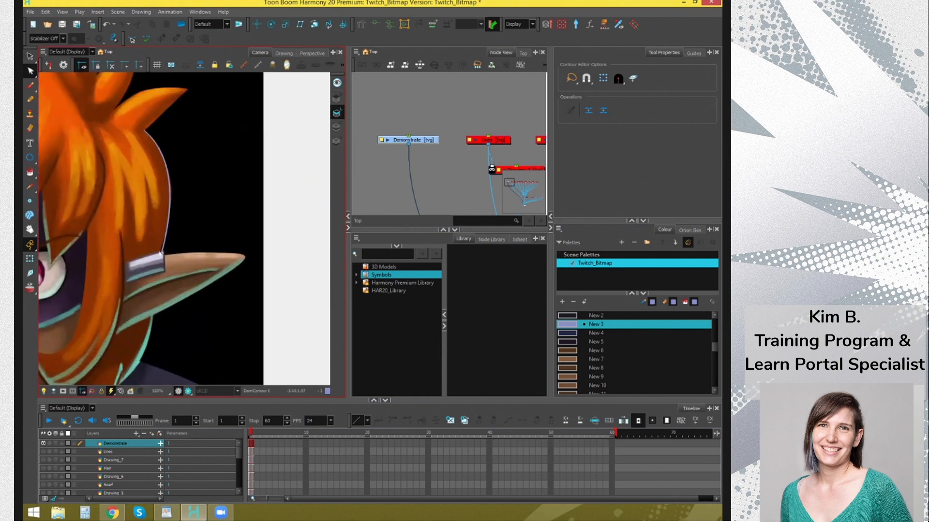
{"action": "left_click", "coordinate": [161, 253]}
{"action": "left_click_drag", "start_coordinate": [176, 197], "coordinate": [181, 198]}
{"action": "left_click", "coordinate": [249, 167]}
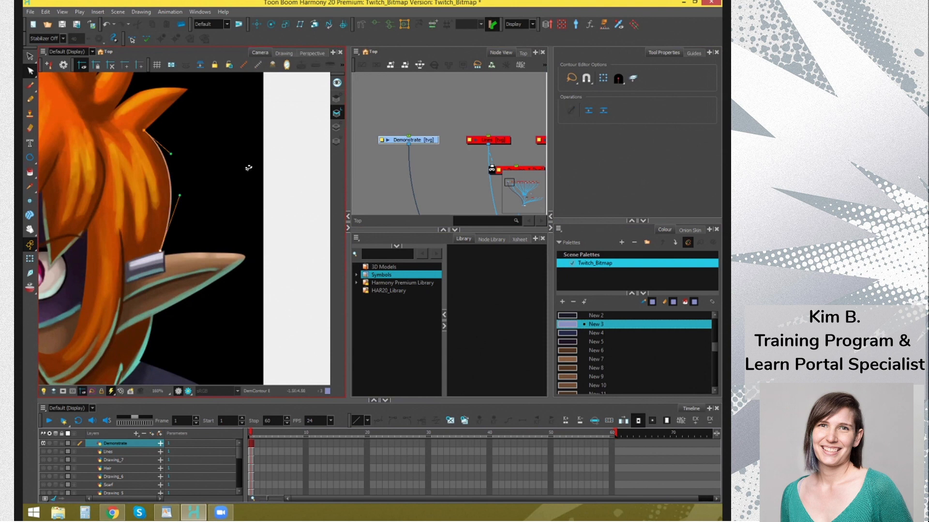
{"action": "left_click", "coordinate": [172, 175]}
Draw a pencil stroke along the pointed hair tuft and select its contour points with the Contour Editor
{"action": "scroll", "coordinate": [176, 171], "scroll_direction": "down", "scroll_amount": 2}
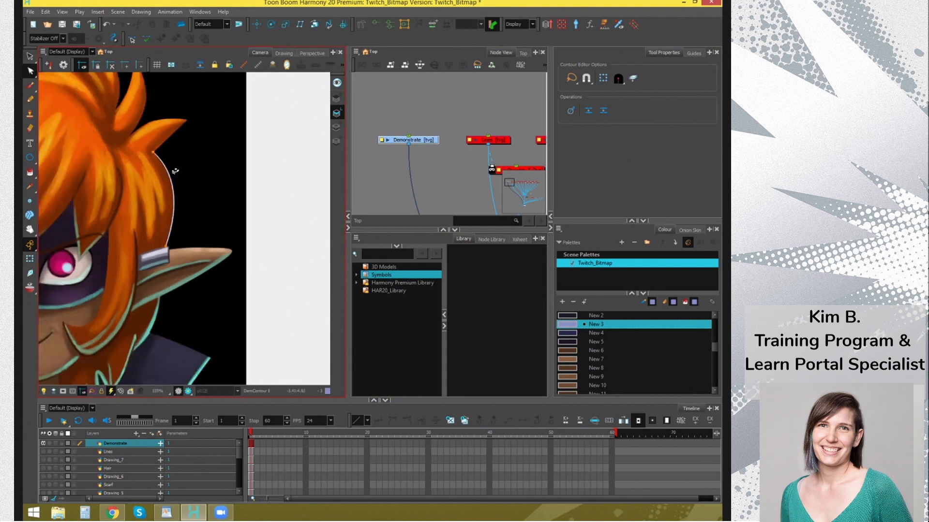
{"action": "scroll", "coordinate": [175, 171], "scroll_direction": "down", "scroll_amount": 2}
{"action": "left_click", "coordinate": [30, 99]}
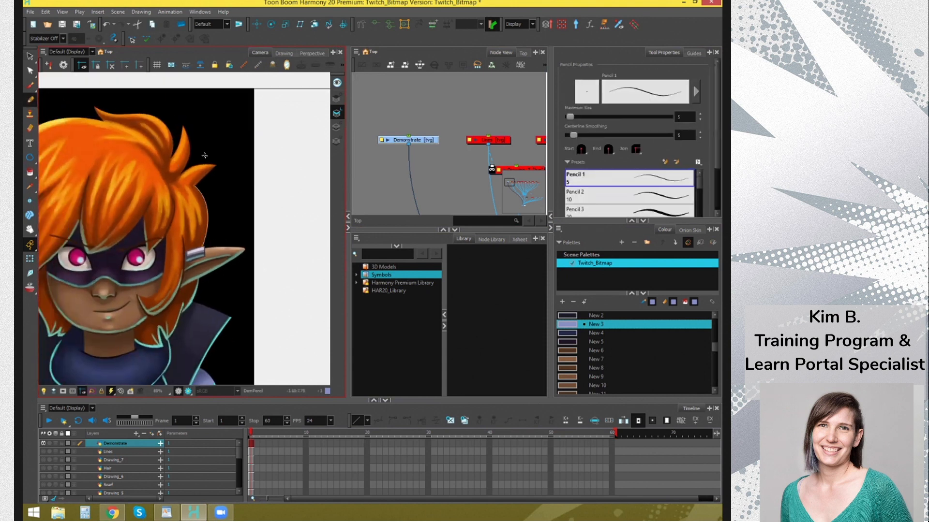
{"action": "left_click_drag", "start_coordinate": [181, 173], "coordinate": [215, 165]}
{"action": "scroll", "coordinate": [226, 179], "scroll_direction": "up", "scroll_amount": 2}
{"action": "left_click", "coordinate": [30, 70]}
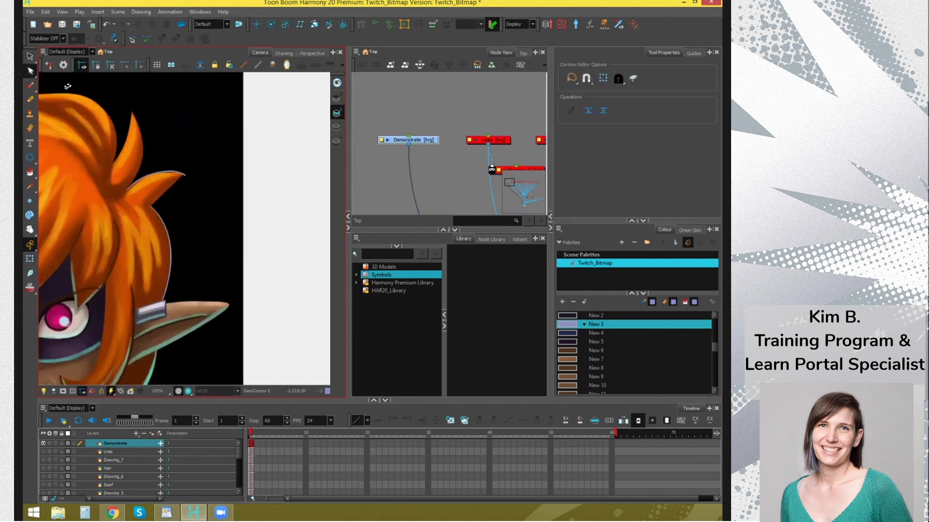
{"action": "left_click", "coordinate": [160, 177]}
{"action": "left_click", "coordinate": [202, 191]}
Pull the circle's upper-right edge inward with the Contour Editor to form a dent
{"action": "scroll", "coordinate": [203, 193], "scroll_direction": "down", "scroll_amount": 4}
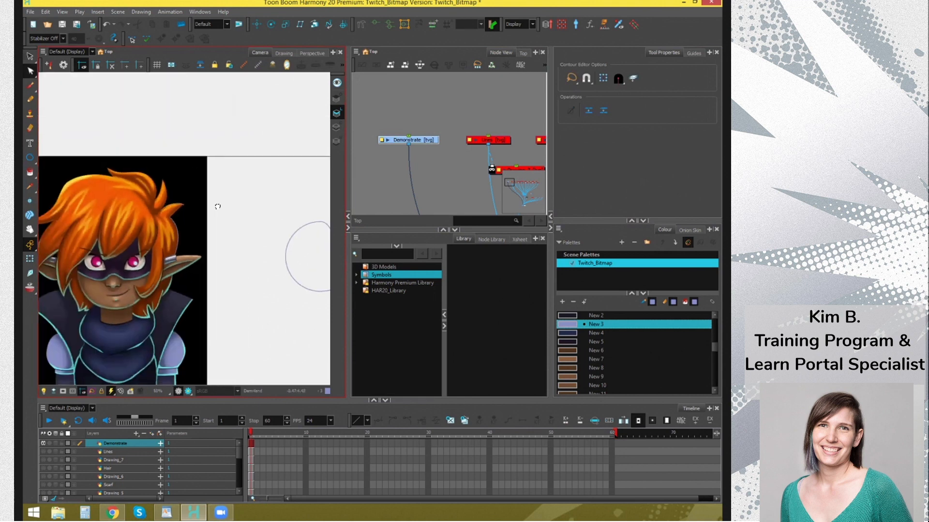
{"action": "left_click_drag", "start_coordinate": [218, 207], "coordinate": [221, 173]}
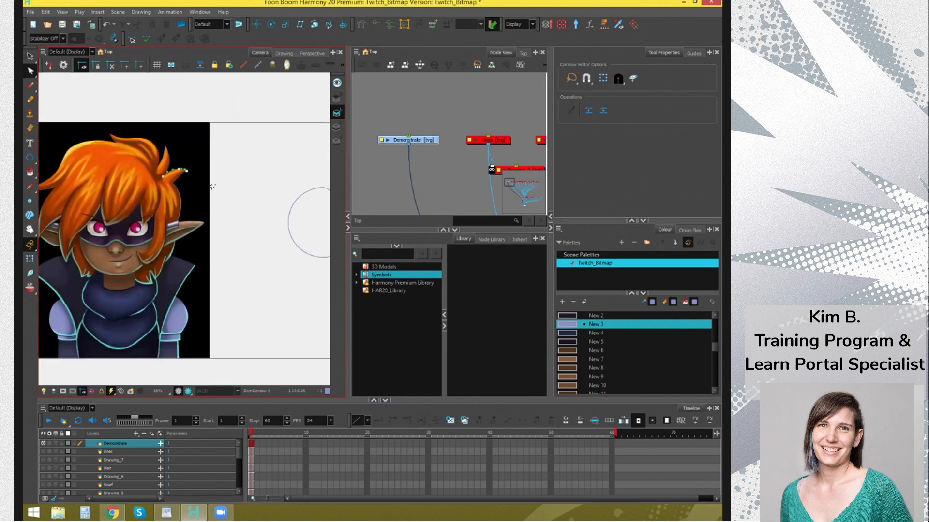
{"action": "left_click", "coordinate": [213, 183]}
{"action": "left_click", "coordinate": [164, 208]}
{"action": "left_click", "coordinate": [216, 173]}
{"action": "left_click_drag", "start_coordinate": [286, 178], "coordinate": [149, 187]}
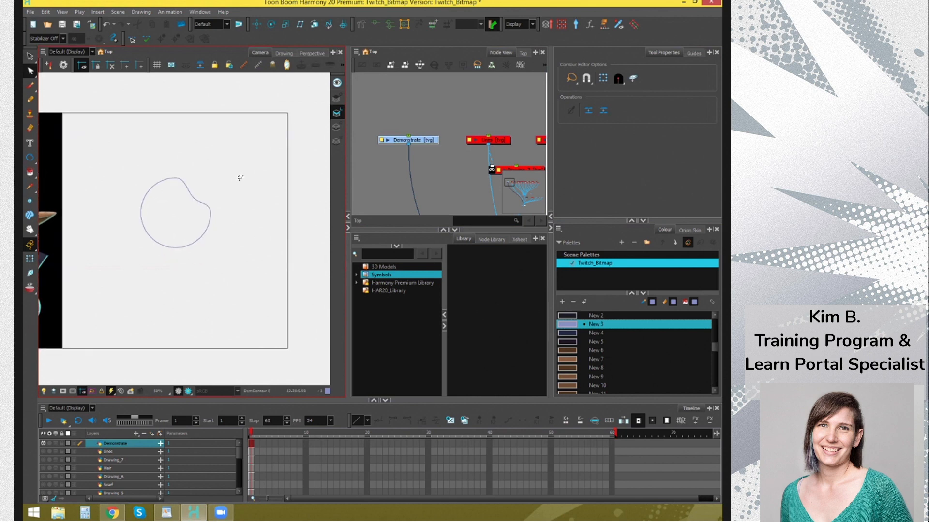
Fill the dented circle with the New 3 colour using the Paint tool
{"action": "scroll", "coordinate": [222, 175], "scroll_direction": "up", "scroll_amount": 3}
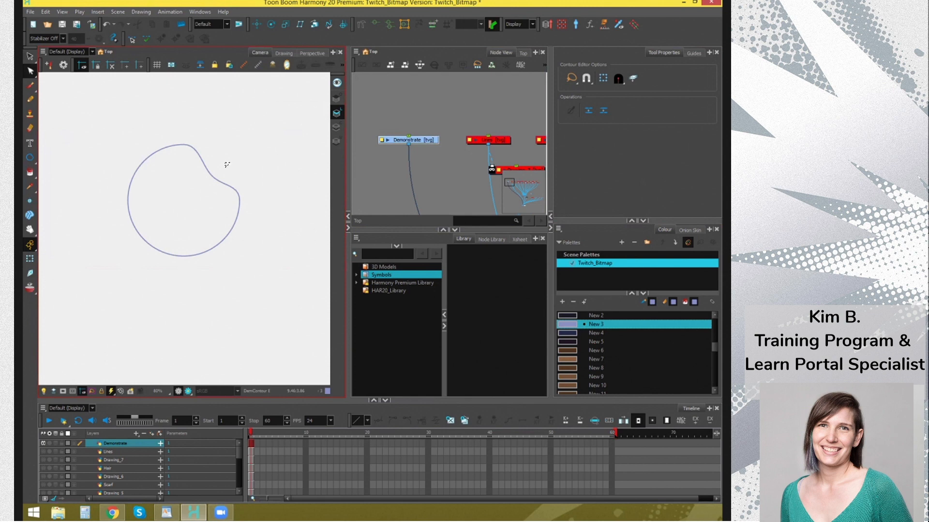
{"action": "scroll", "coordinate": [235, 168], "scroll_direction": "down", "scroll_amount": 2}
{"action": "scroll", "coordinate": [239, 173], "scroll_direction": "up", "scroll_amount": 2}
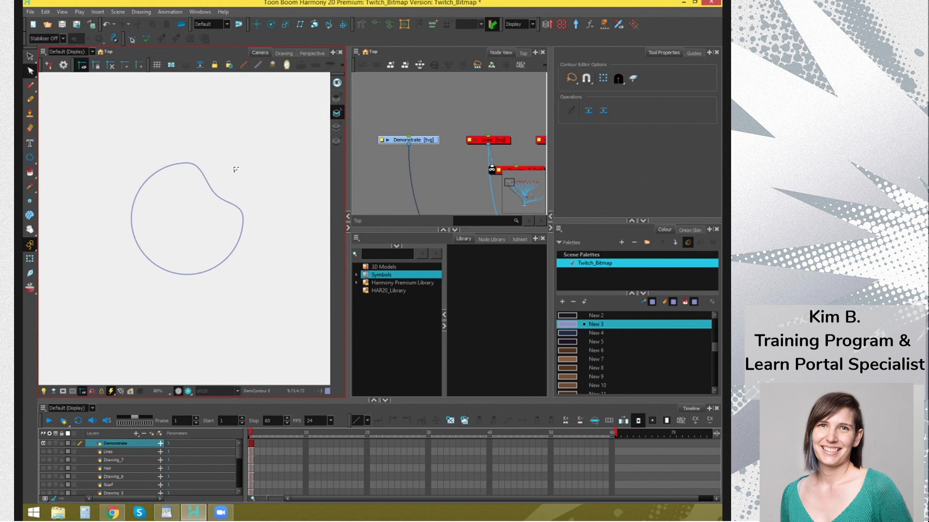
{"action": "left_click_drag", "start_coordinate": [237, 181], "coordinate": [240, 179]}
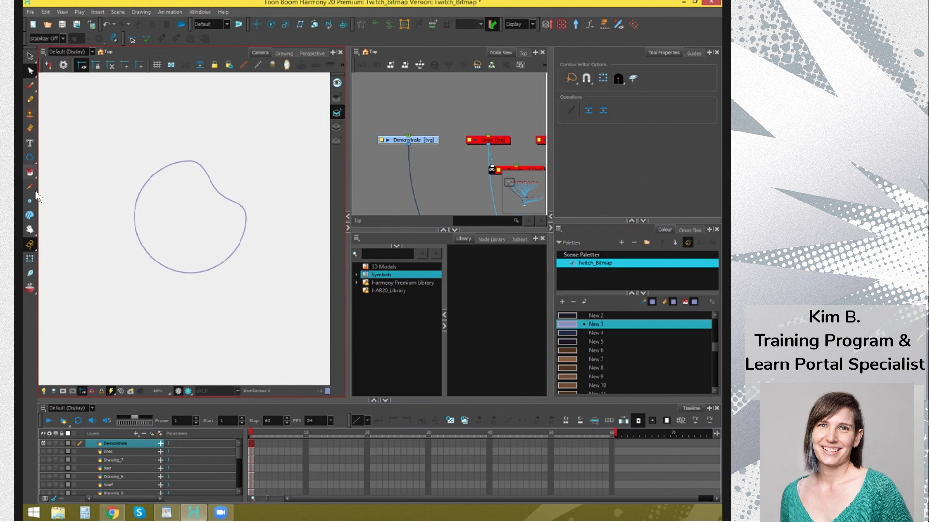
{"action": "left_click", "coordinate": [29, 173]}
{"action": "left_click", "coordinate": [195, 213]}
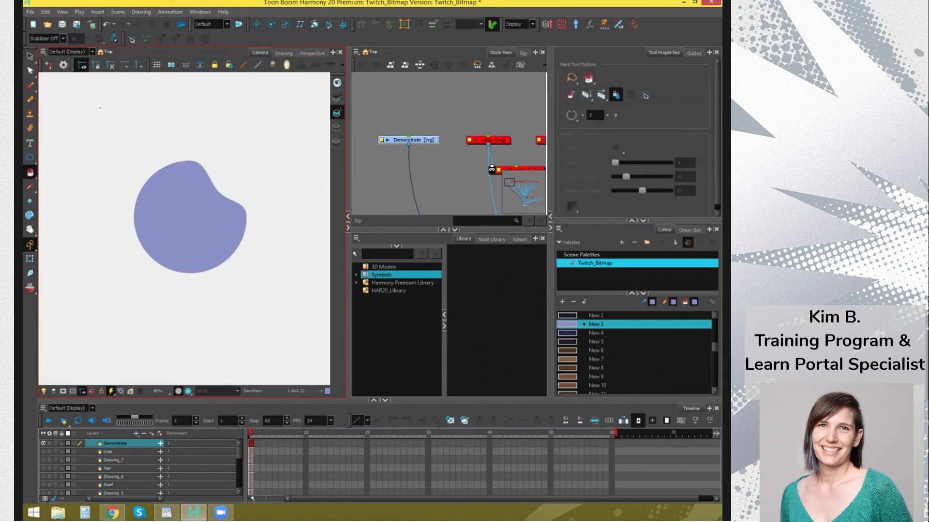
Move the shape's pencil outline up and away from its fill, and undo the move
{"action": "left_click", "coordinate": [30, 56]}
{"action": "scroll", "coordinate": [241, 172], "scroll_direction": "up", "scroll_amount": 1}
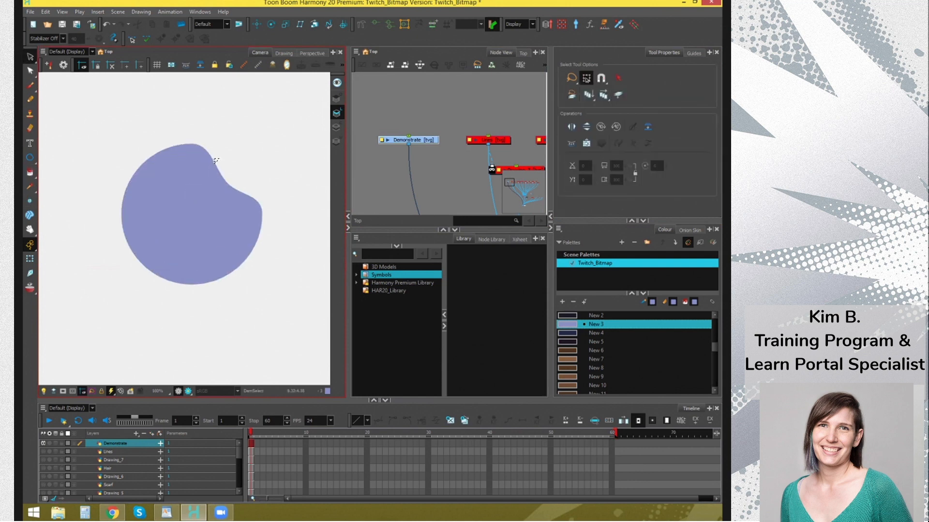
{"action": "left_click_drag", "start_coordinate": [216, 161], "coordinate": [279, 138]}
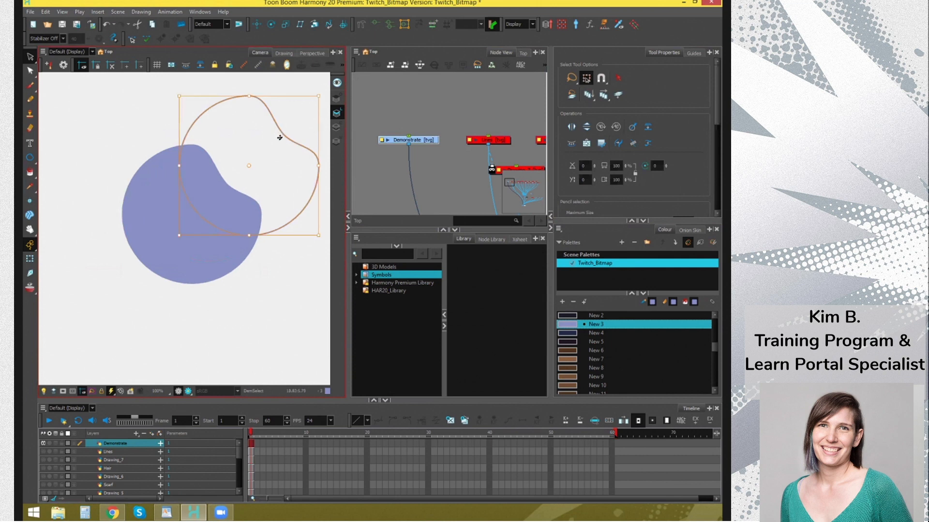
{"action": "key", "text": "Escape"}
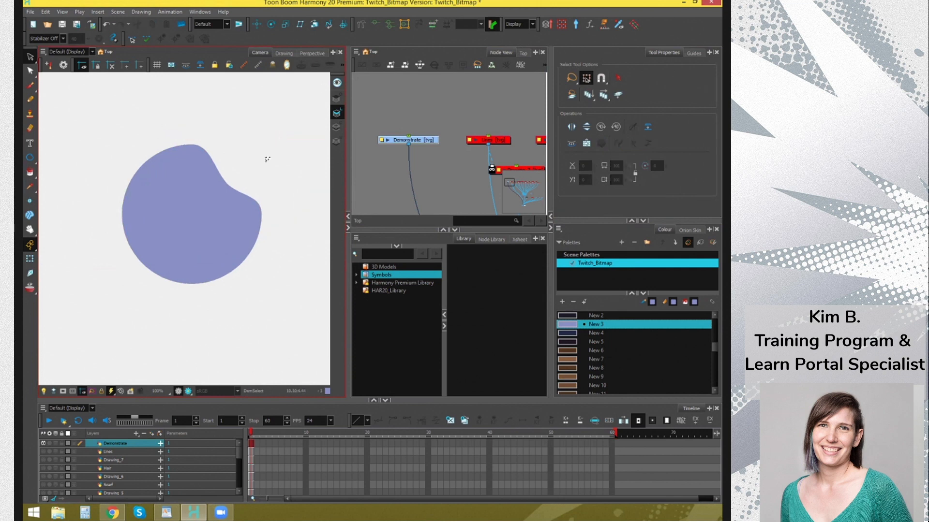
{"action": "key", "text": "ctrl+z"}
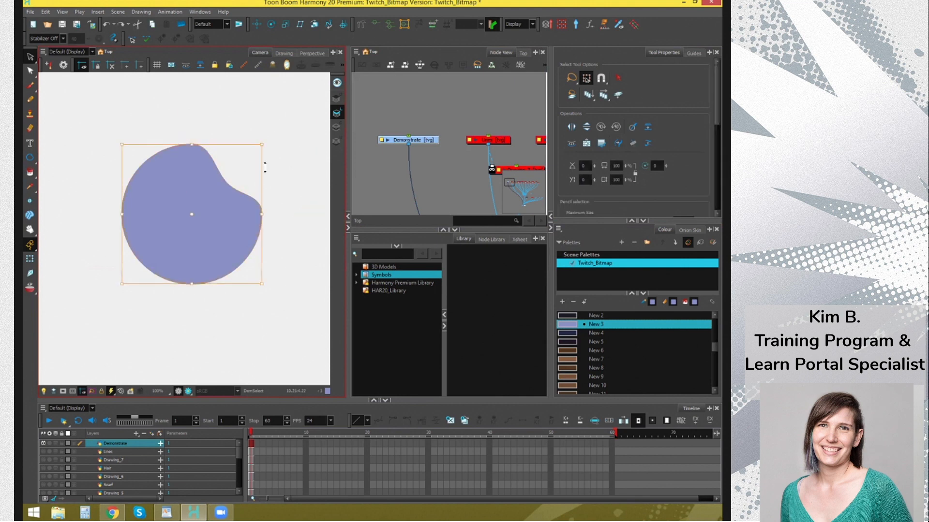
{"action": "left_click", "coordinate": [223, 209]}
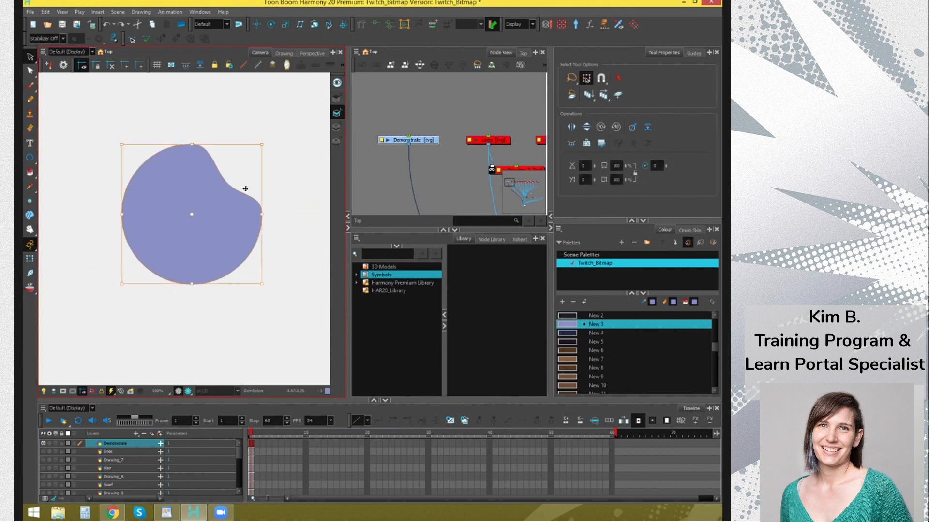
Activate the Morphing tool and view its options in the tool properties
{"action": "key", "text": "F3"}
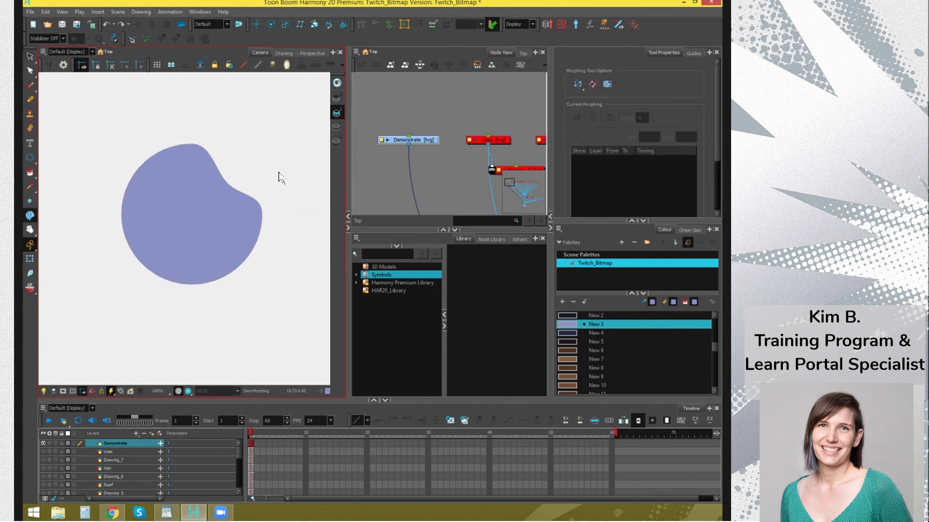
{"action": "left_click", "coordinate": [691, 52]}
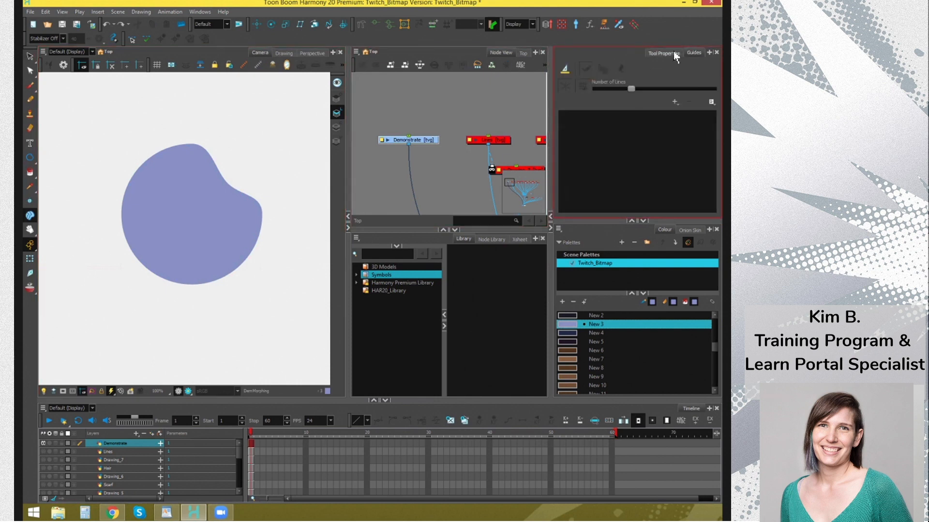
{"action": "left_click", "coordinate": [674, 53]}
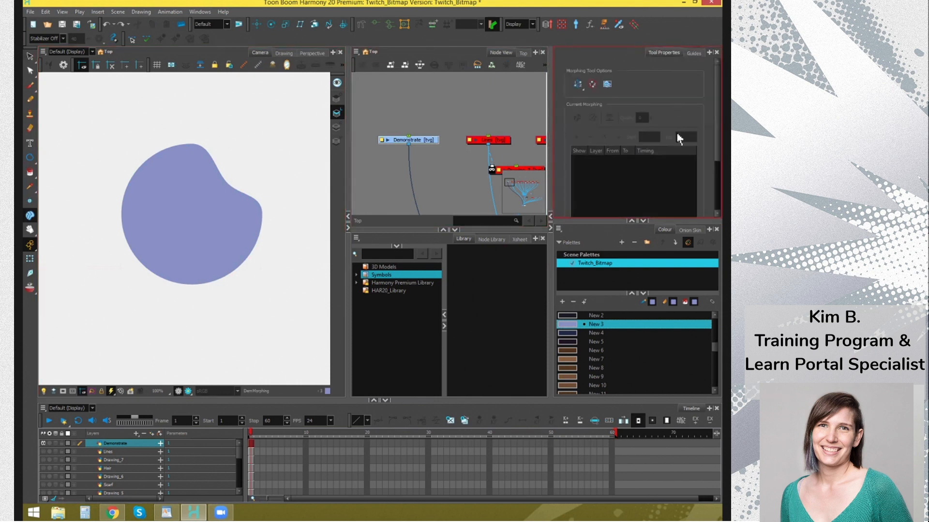
Select the dented shape's pencil outline and fill with the Select tool and inspect up close how they meet along the dent
{"action": "left_click", "coordinate": [30, 99]}
{"action": "left_click", "coordinate": [30, 56]}
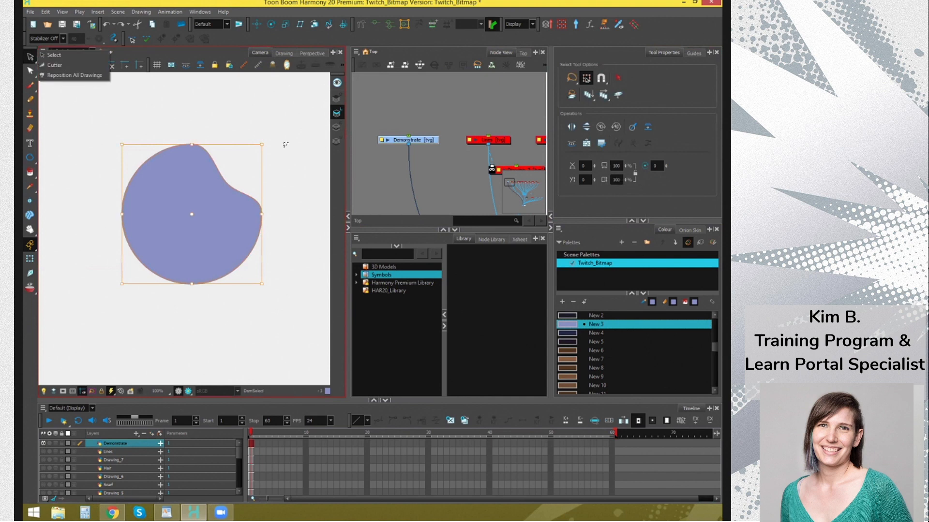
{"action": "scroll", "coordinate": [278, 155], "scroll_direction": "up", "scroll_amount": 3}
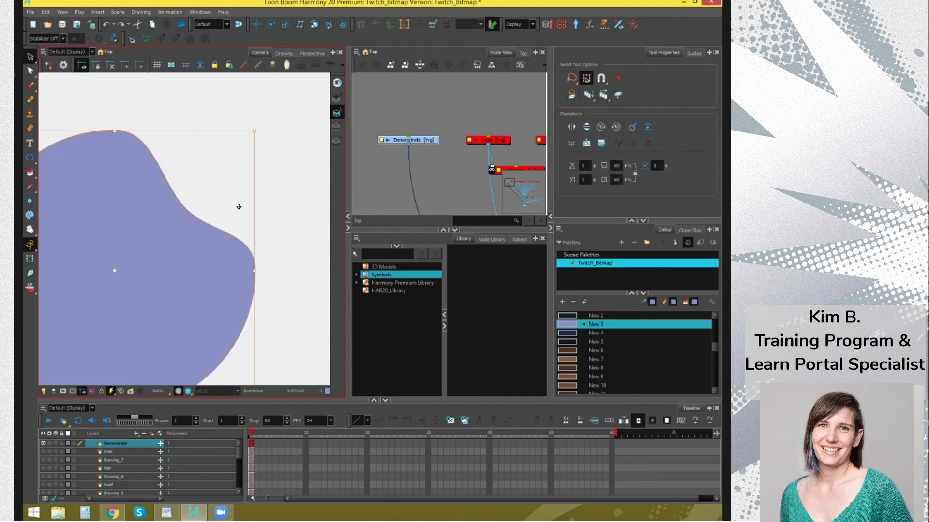
{"action": "scroll", "coordinate": [239, 207], "scroll_direction": "up", "scroll_amount": 4}
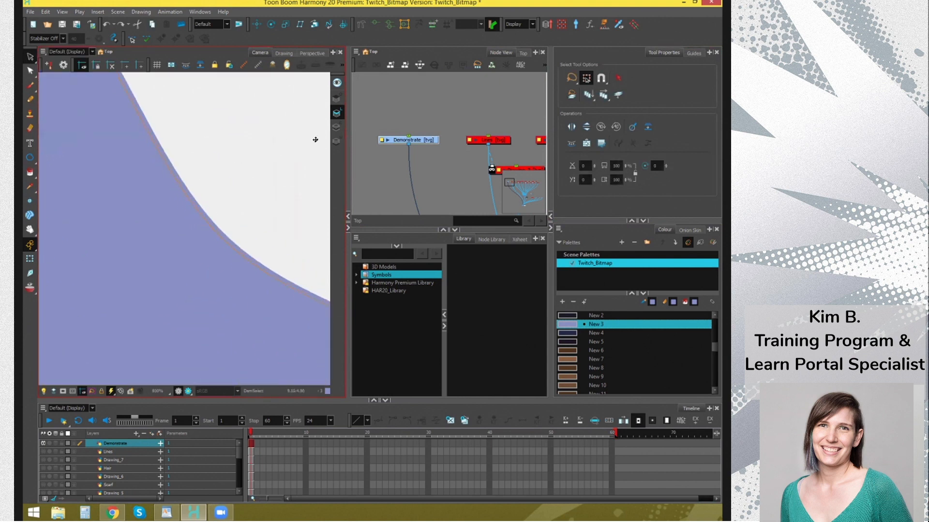
{"action": "scroll", "coordinate": [316, 140], "scroll_direction": "down", "scroll_amount": 5}
{"action": "left_click", "coordinate": [191, 219]}
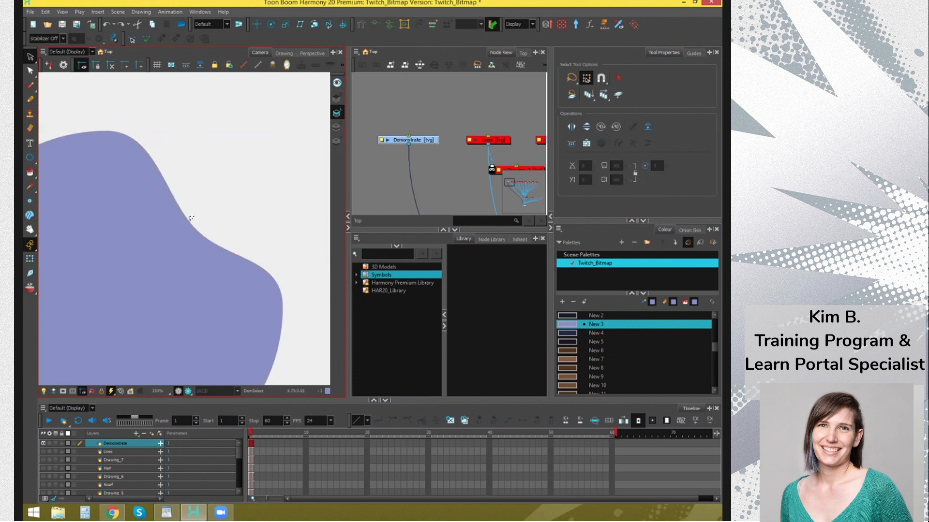
{"action": "left_click", "coordinate": [190, 224]}
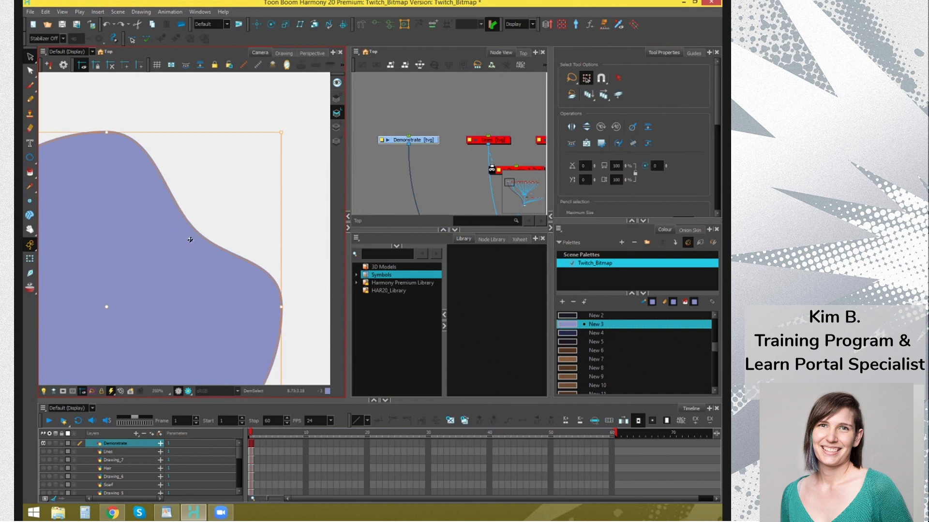
{"action": "scroll", "coordinate": [240, 191], "scroll_direction": "up", "scroll_amount": 4}
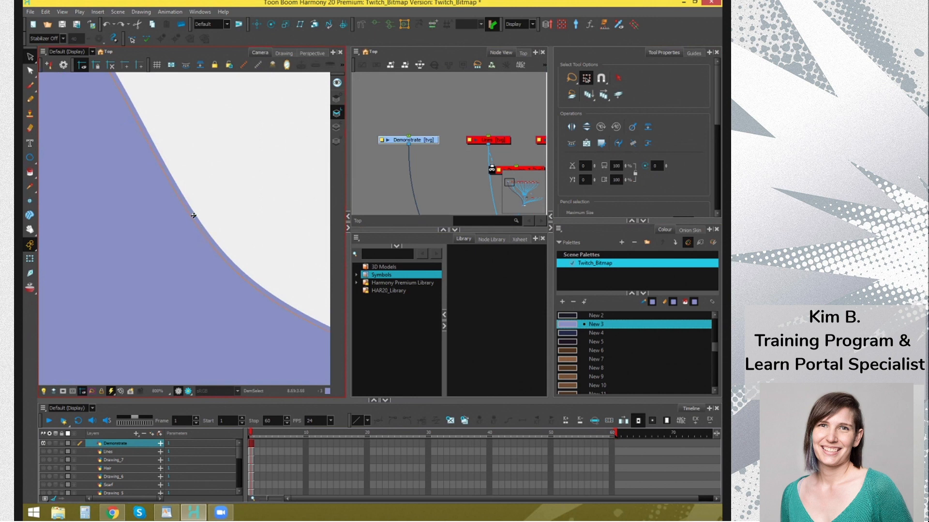
{"action": "scroll", "coordinate": [207, 238], "scroll_direction": "down", "scroll_amount": 8}
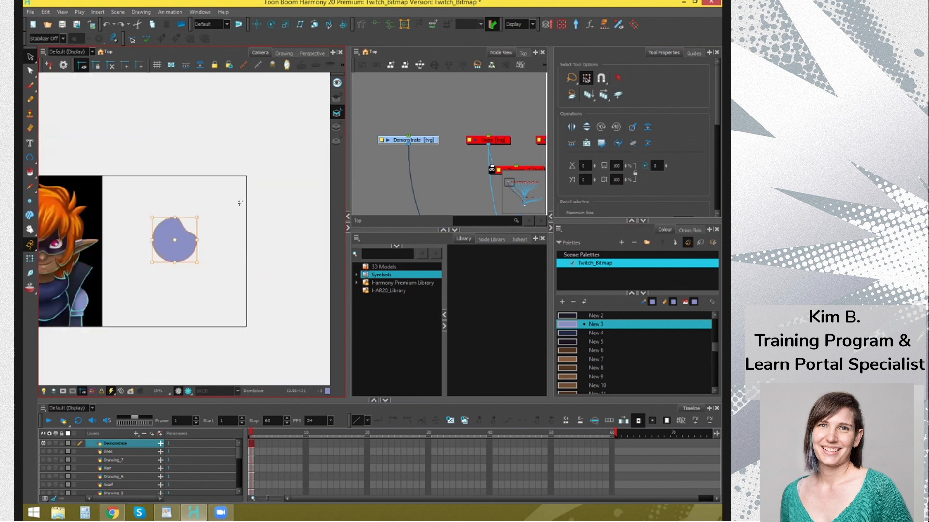
Clear the selection and repeatedly pick the fill and pencil outline around the dent to compare how each is selected
{"action": "scroll", "coordinate": [240, 204], "scroll_direction": "up", "scroll_amount": 1}
{"action": "left_click", "coordinate": [242, 212]}
{"action": "scroll", "coordinate": [238, 213], "scroll_direction": "up", "scroll_amount": 4}
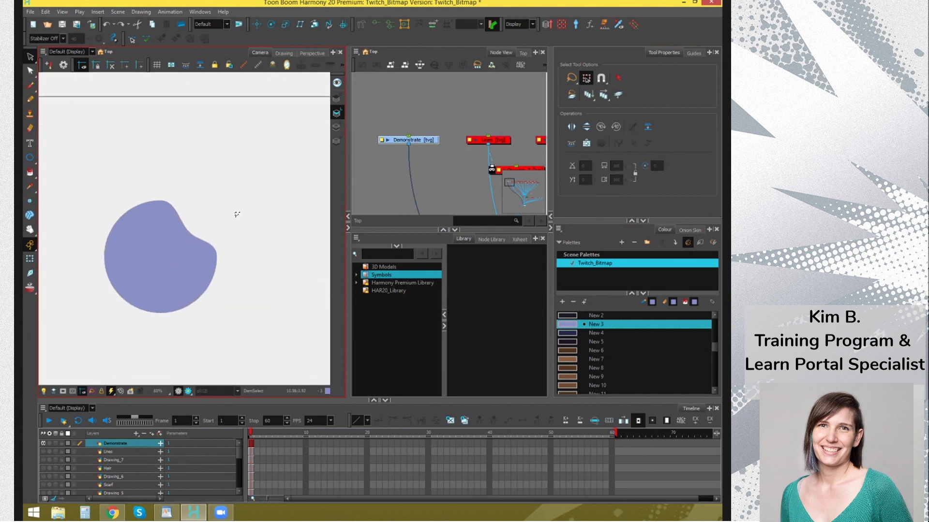
{"action": "left_click_drag", "start_coordinate": [257, 186], "coordinate": [218, 162]}
{"action": "scroll", "coordinate": [286, 145], "scroll_direction": "up", "scroll_amount": 2}
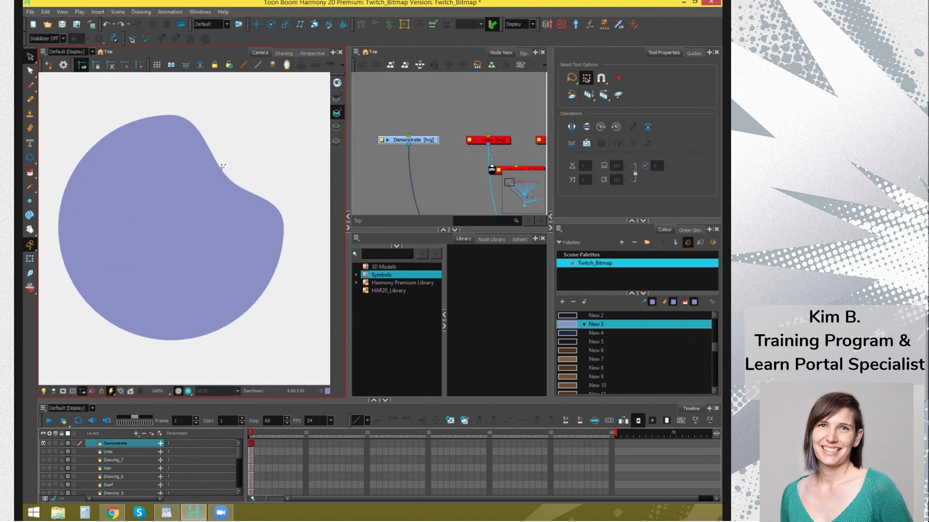
{"action": "left_click", "coordinate": [231, 155]}
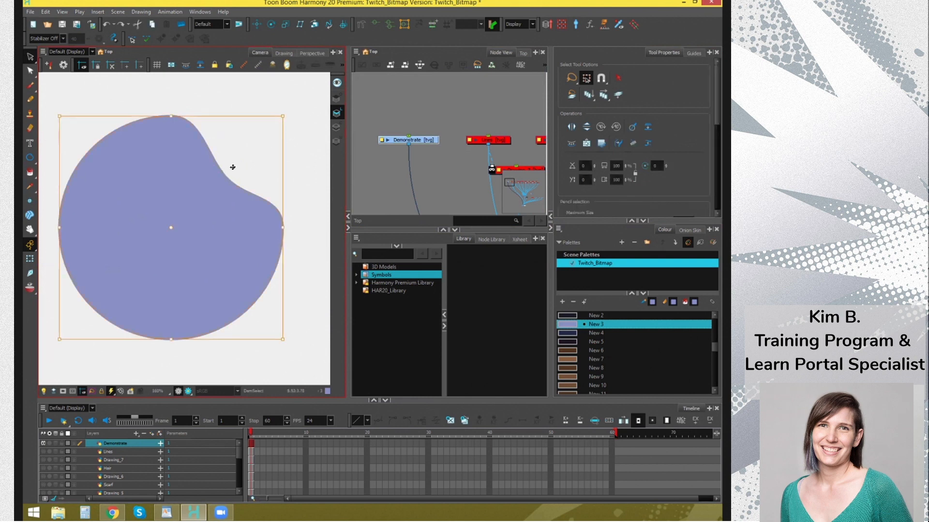
{"action": "left_click", "coordinate": [293, 141]}
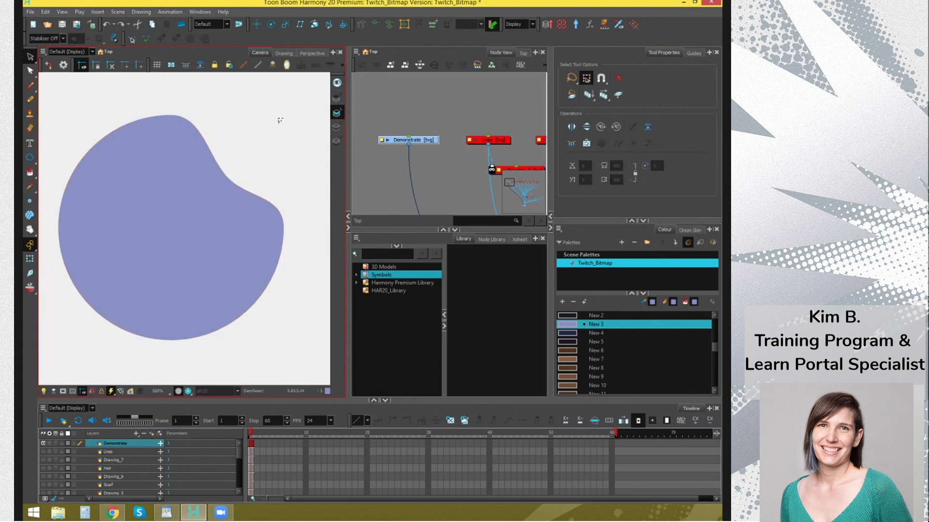
{"action": "left_click", "coordinate": [227, 204]}
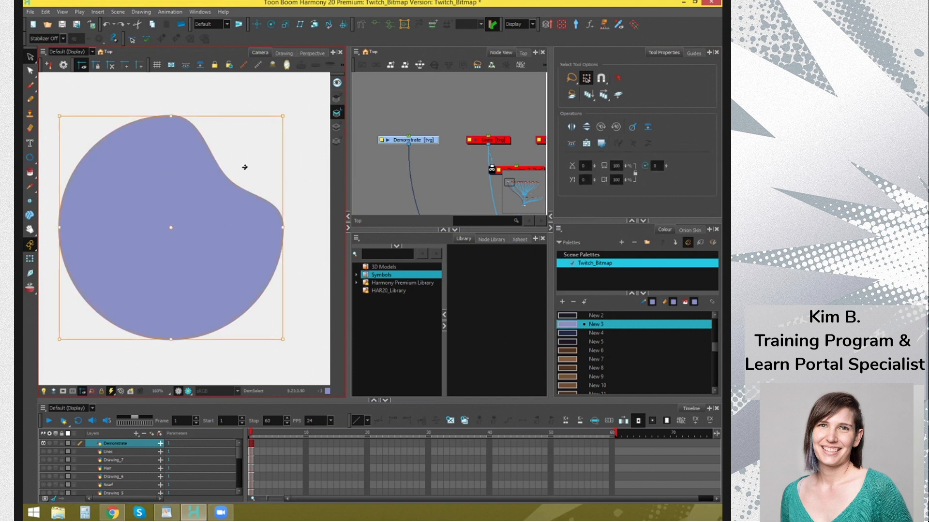
{"action": "left_click", "coordinate": [295, 100]}
{"action": "left_click", "coordinate": [211, 156]}
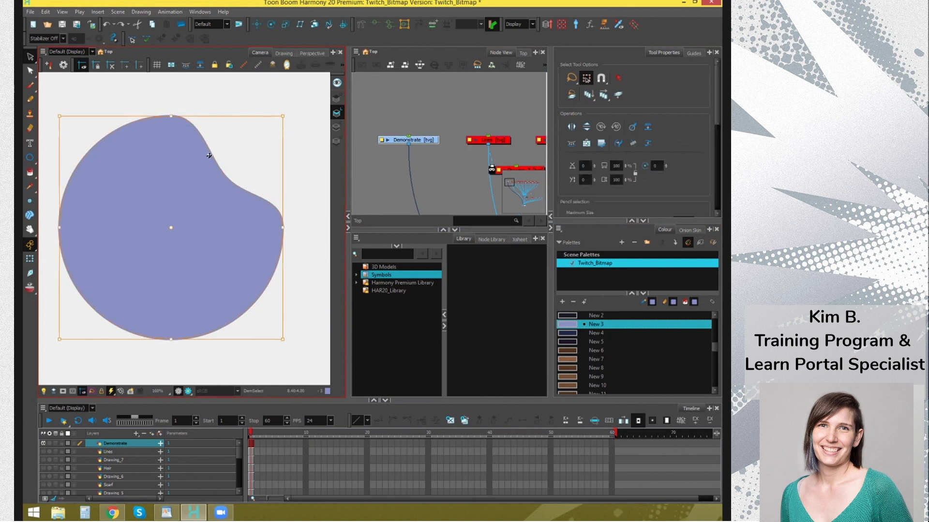
{"action": "left_click", "coordinate": [241, 159]}
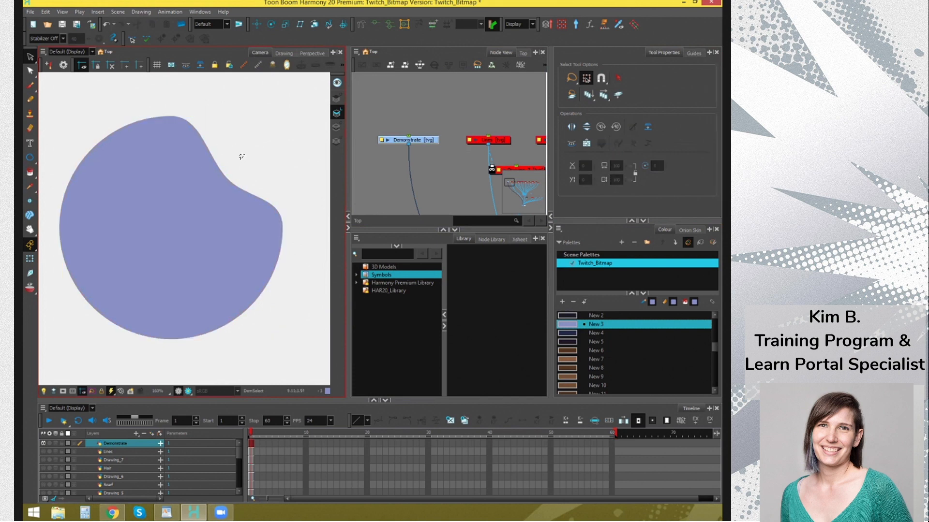
Delete the shape's purple fill while keeping its pencil outline on the Line Art layer
{"action": "key", "text": "ctrl+a"}
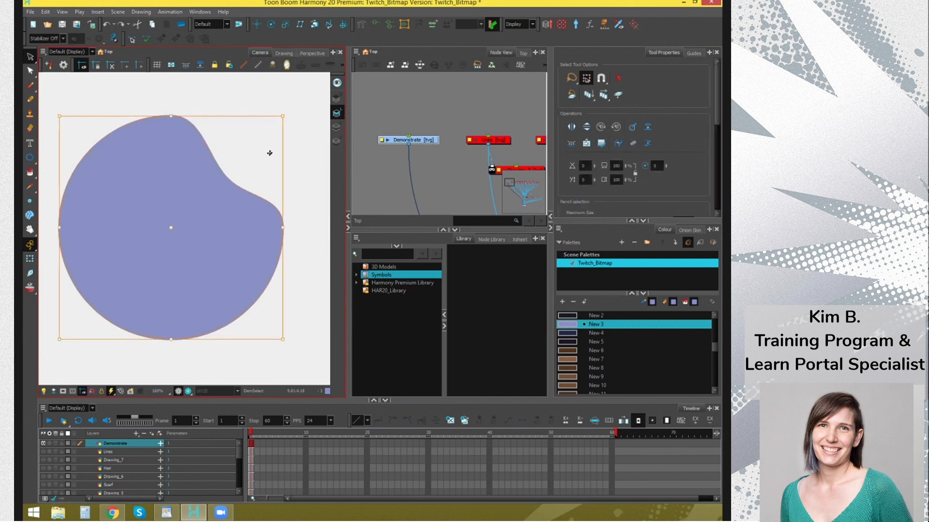
{"action": "key", "text": "Delete"}
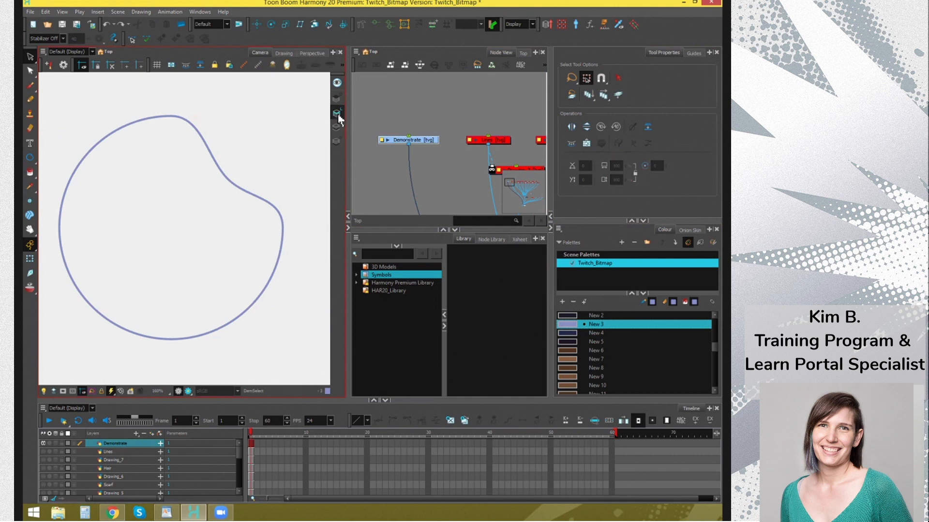
{"action": "left_click", "coordinate": [338, 114]}
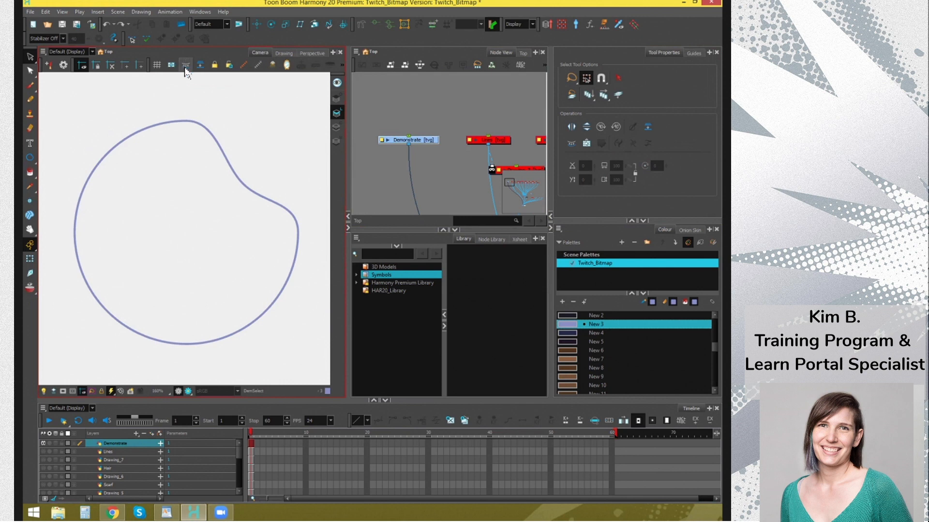
In the Drawing view, fill the outlined shape with the New 3 colour on the Colour Art layer using the Paint tool
{"action": "left_click", "coordinate": [338, 128]}
{"action": "left_click", "coordinate": [285, 53]}
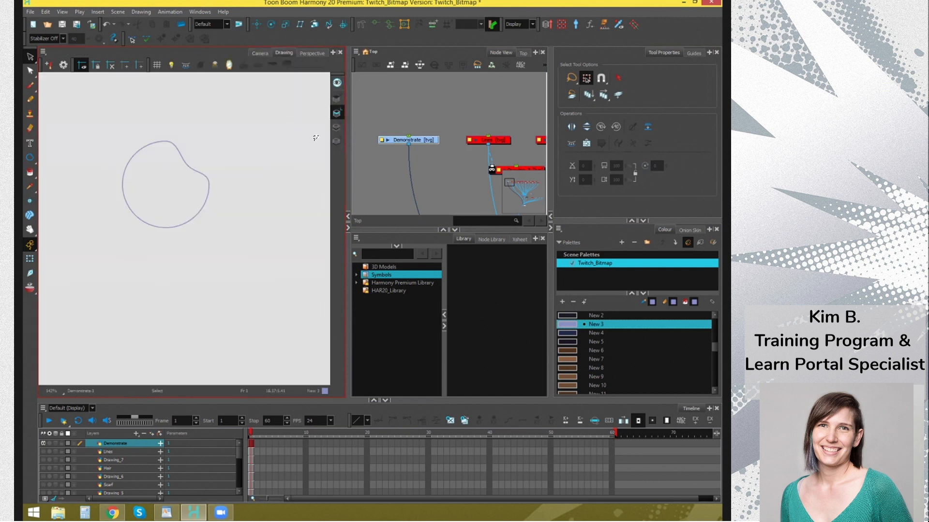
{"action": "scroll", "coordinate": [244, 150], "scroll_direction": "up", "scroll_amount": 4}
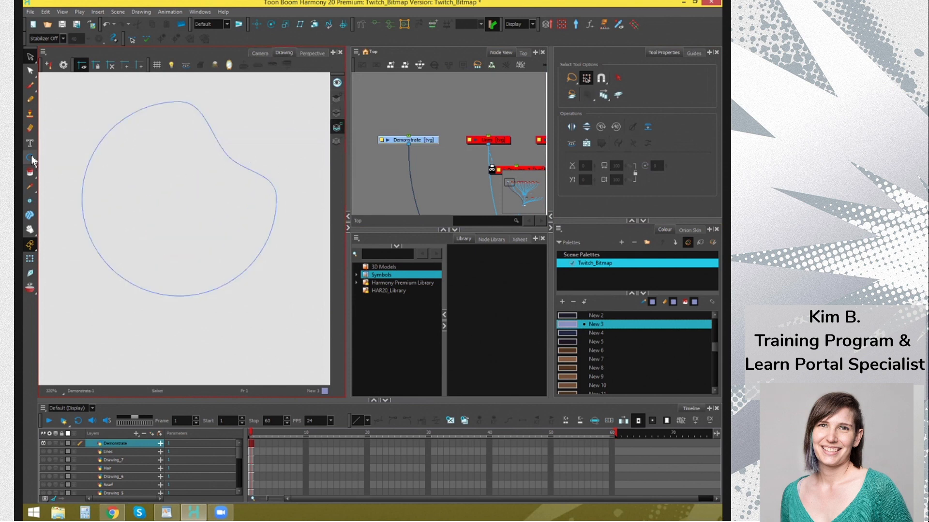
{"action": "left_click", "coordinate": [31, 173]}
{"action": "left_click", "coordinate": [186, 165]}
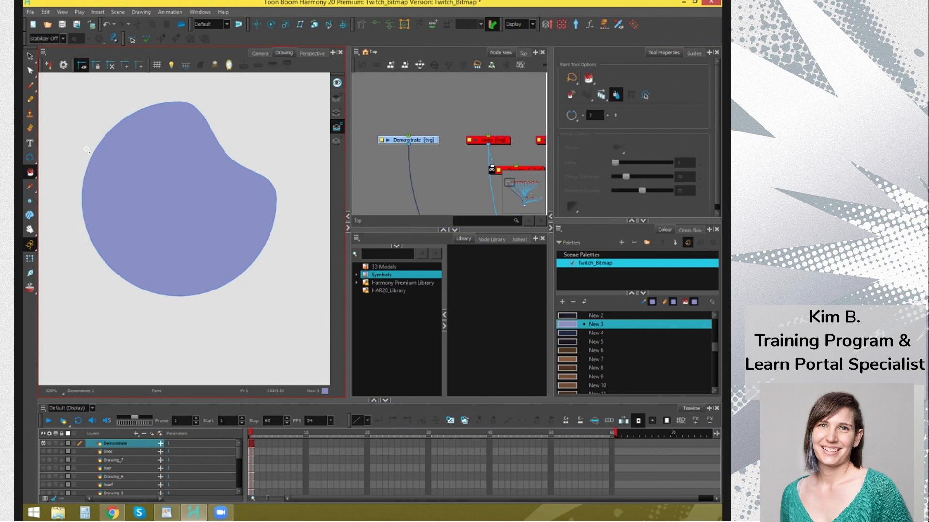
Deepen the dent in the Line Art outline by pulling its edge further inward with the Contour Editor
{"action": "left_click", "coordinate": [31, 70]}
{"action": "left_click", "coordinate": [336, 113]}
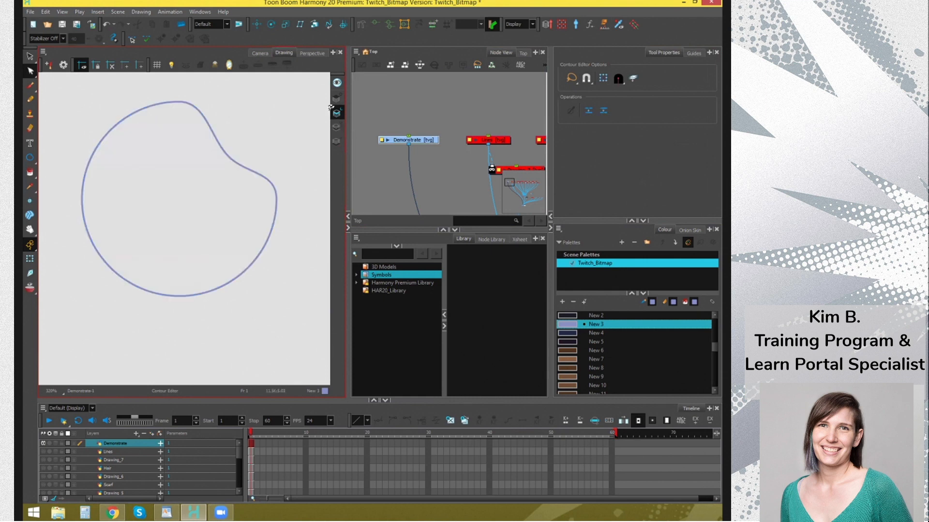
{"action": "left_click_drag", "start_coordinate": [228, 156], "coordinate": [196, 219]}
Delete the pencil outline from the Line Art layer and switch between Line Art and Colour Art to compare their contents
{"action": "left_click", "coordinate": [30, 56]}
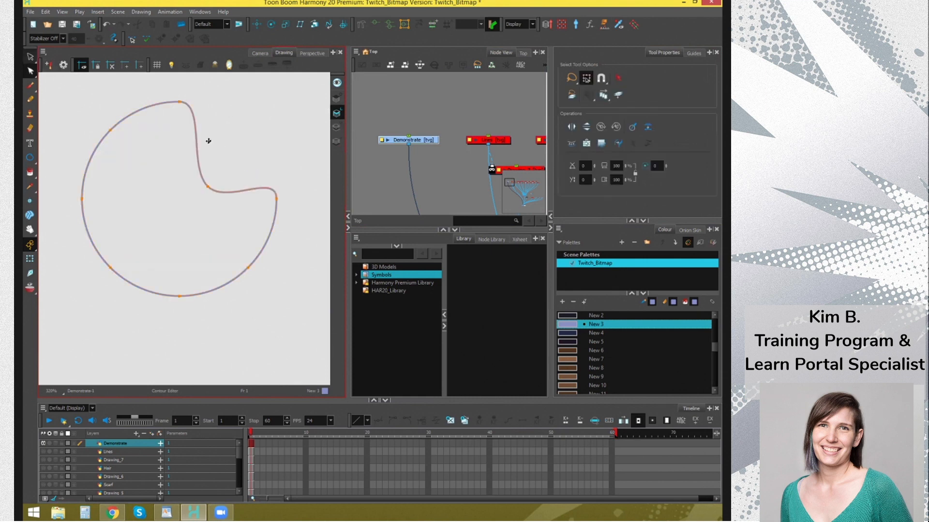
{"action": "key", "text": "Delete"}
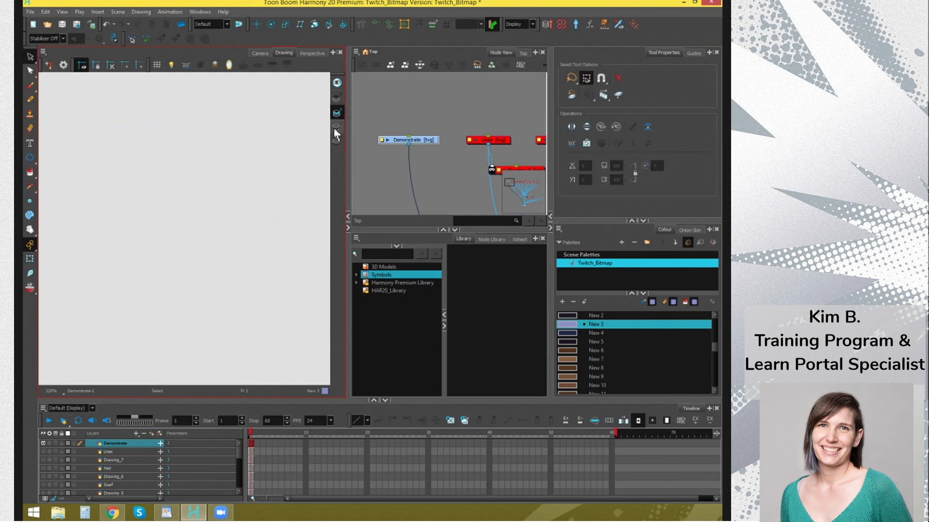
{"action": "left_click", "coordinate": [337, 128]}
{"action": "left_click", "coordinate": [336, 113]}
{"action": "left_click", "coordinate": [336, 128]}
{"action": "left_click", "coordinate": [336, 128]}
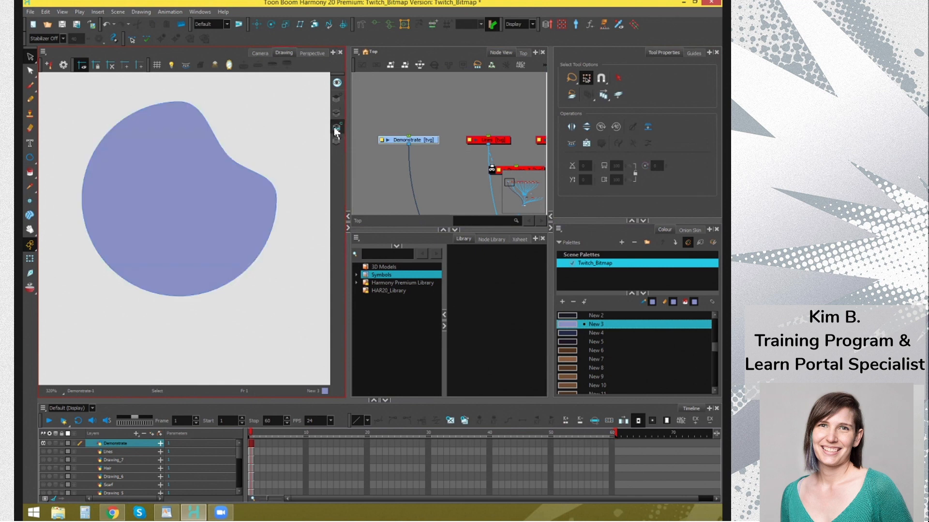
{"action": "left_click", "coordinate": [336, 113]}
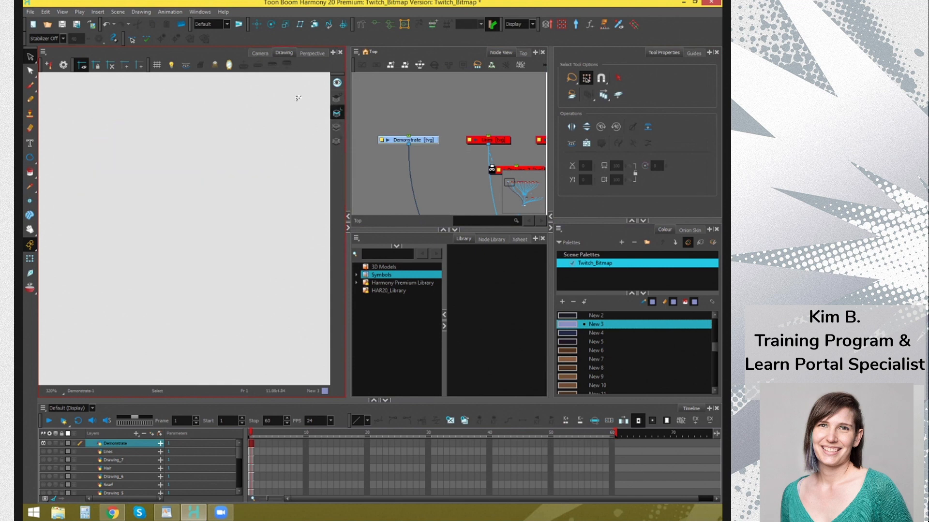
Return to the Camera view, delete the dented shape from the Colour Art layer, and undo the deletion
{"action": "left_click", "coordinate": [261, 53]}
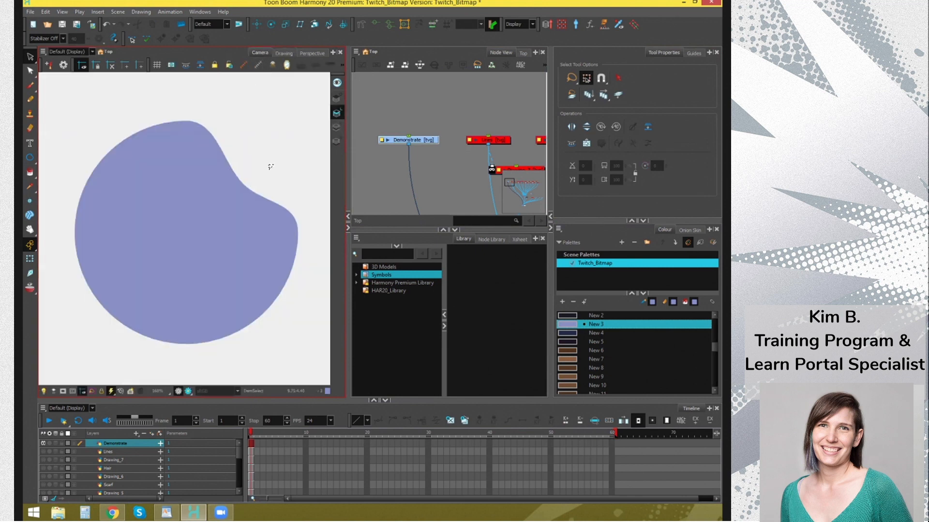
{"action": "left_click_drag", "start_coordinate": [251, 178], "coordinate": [238, 214]}
{"action": "left_click", "coordinate": [443, 100]}
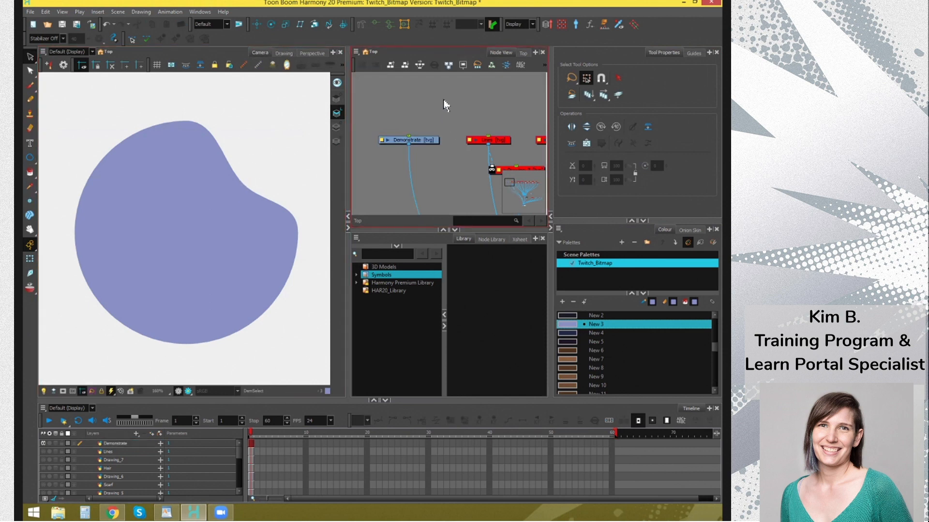
{"action": "left_click", "coordinate": [256, 196]}
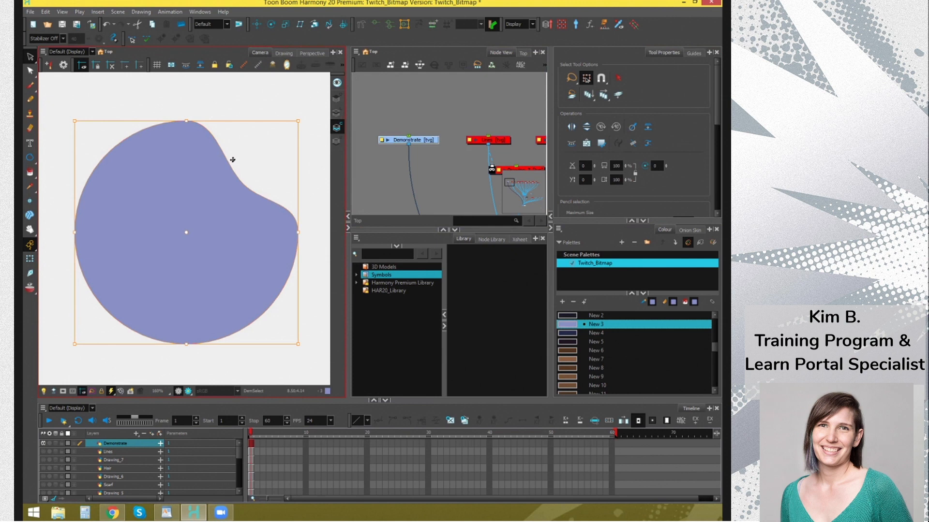
{"action": "key", "text": "Delete"}
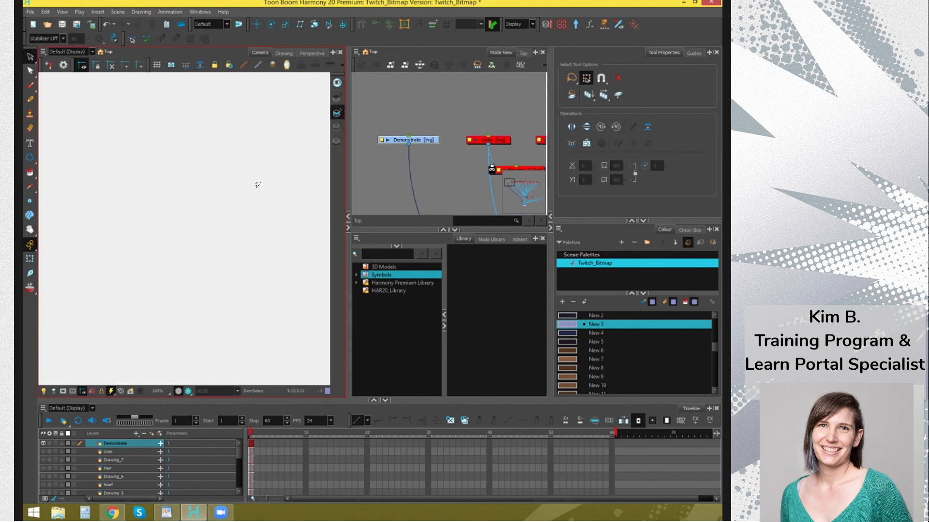
{"action": "key", "text": "ctrl+z"}
{"action": "left_click", "coordinate": [278, 188]}
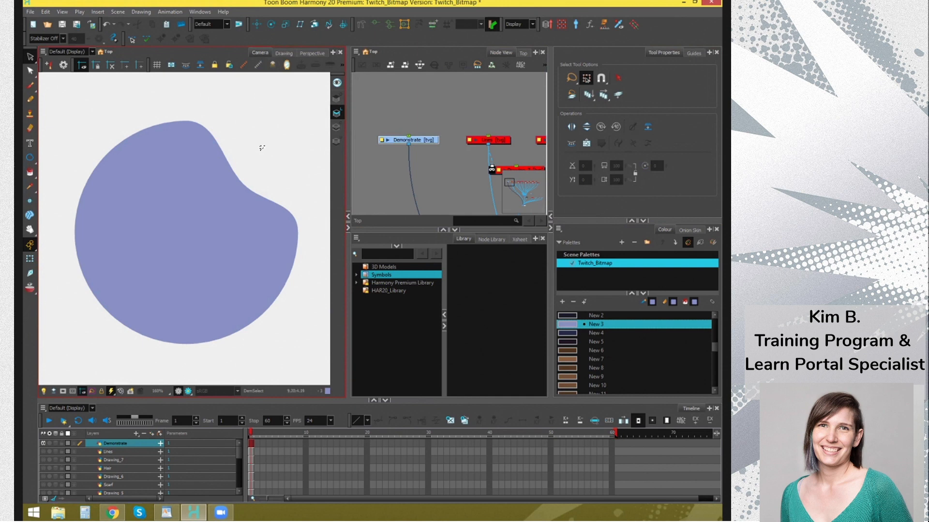
{"action": "key", "text": "1"}
{"action": "key", "text": "1"}
{"action": "key", "text": "1"}
{"action": "key", "text": "2"}
{"action": "key", "text": "2"}
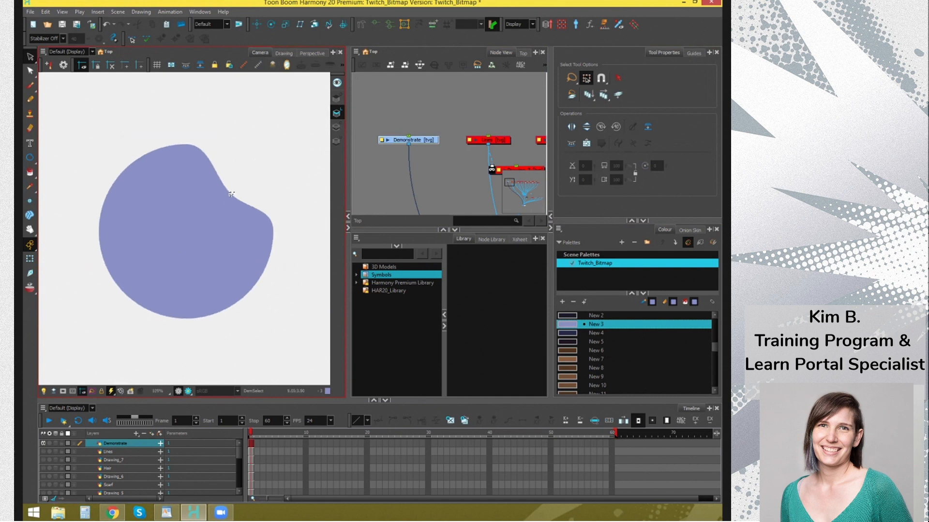
{"action": "key", "text": "1"}
{"action": "key", "text": "1"}
{"action": "key", "text": "1"}
{"action": "key", "text": "1"}
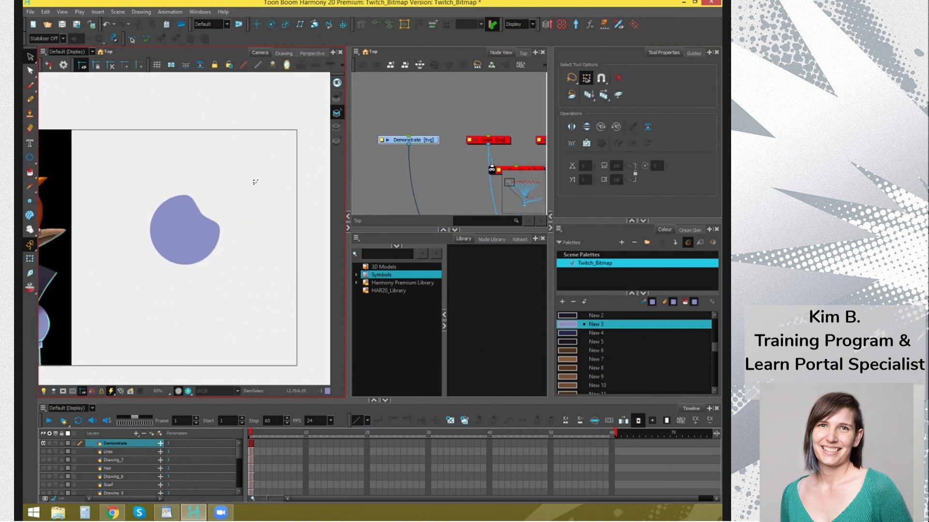
{"action": "key", "text": "space"}
{"action": "mouse_move", "coordinate": [261, 184]}
{"action": "left_mouse_down"}
{"action": "mouse_move", "coordinate": [276, 162]}
{"action": "mouse_move", "coordinate": [257, 186]}
{"action": "left_mouse_up"}
{"action": "key", "text": "2"}
{"action": "key", "text": "2"}
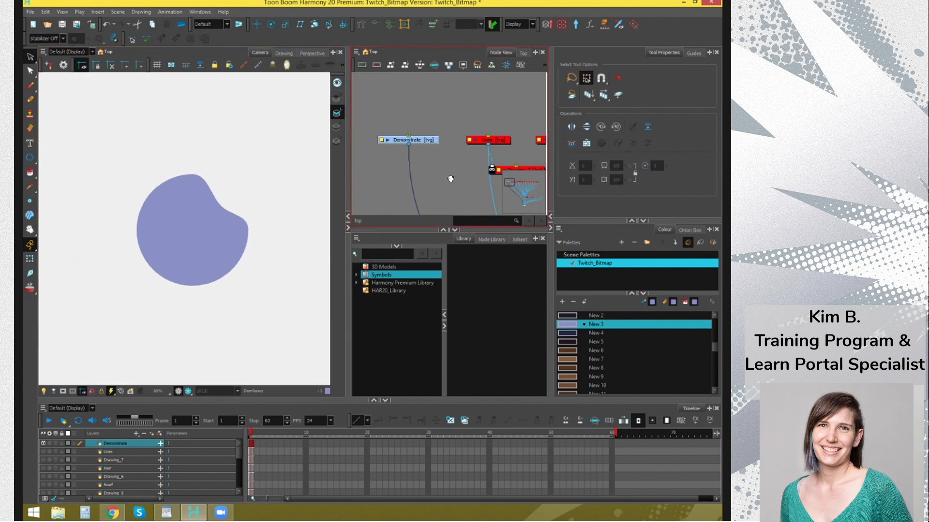
{"action": "left_click_drag", "start_coordinate": [450, 179], "coordinate": [424, 145]}
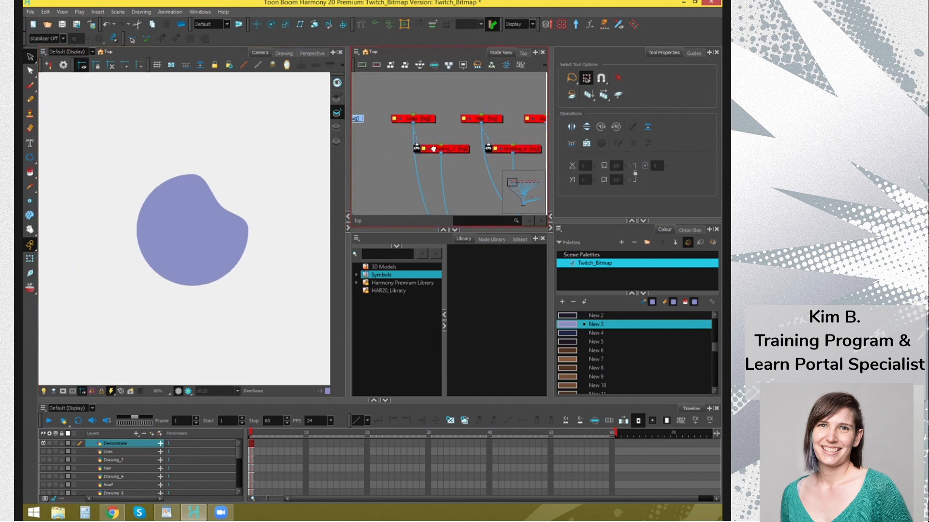
{"action": "left_click", "coordinate": [396, 127]}
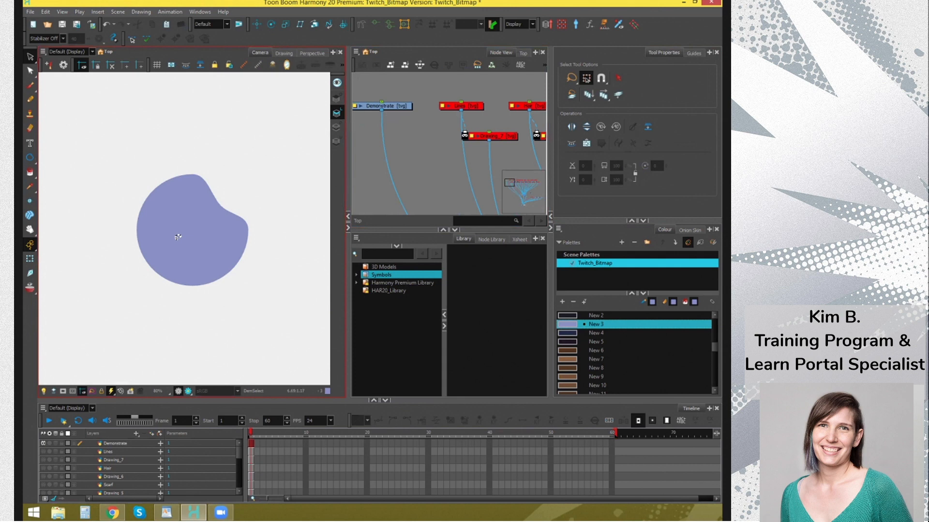
Add a new drawing layer in the Node View with its art layers set to Bitmap
{"action": "key", "text": "2"}
{"action": "mouse_move", "coordinate": [273, 162]}
{"action": "left_mouse_down"}
{"action": "mouse_move", "coordinate": [276, 151]}
{"action": "mouse_move", "coordinate": [261, 162]}
{"action": "mouse_move", "coordinate": [265, 154]}
{"action": "left_mouse_up"}
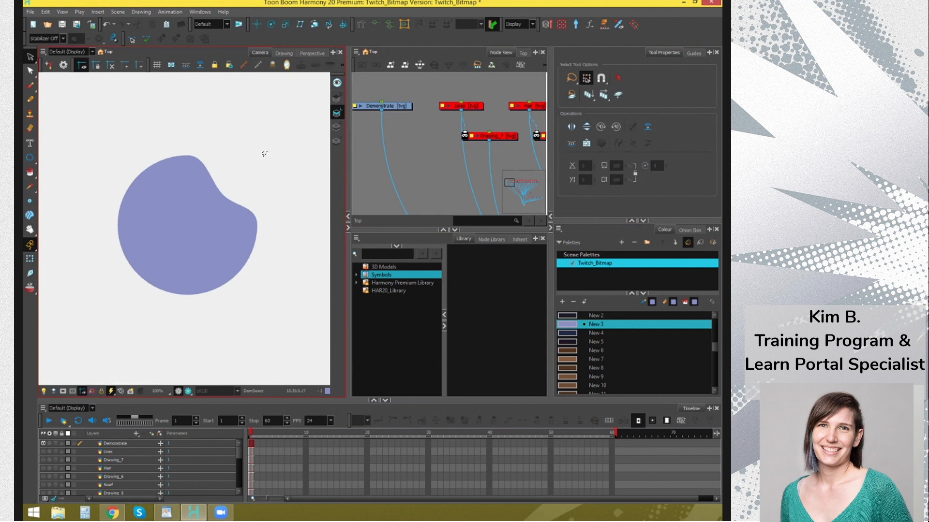
{"action": "left_click", "coordinate": [491, 139]}
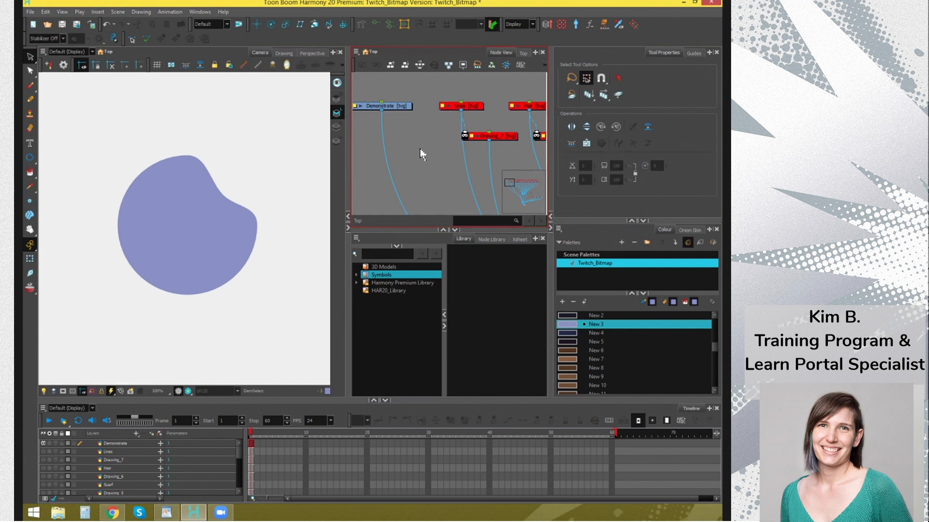
{"action": "key", "text": "ctrl+r"}
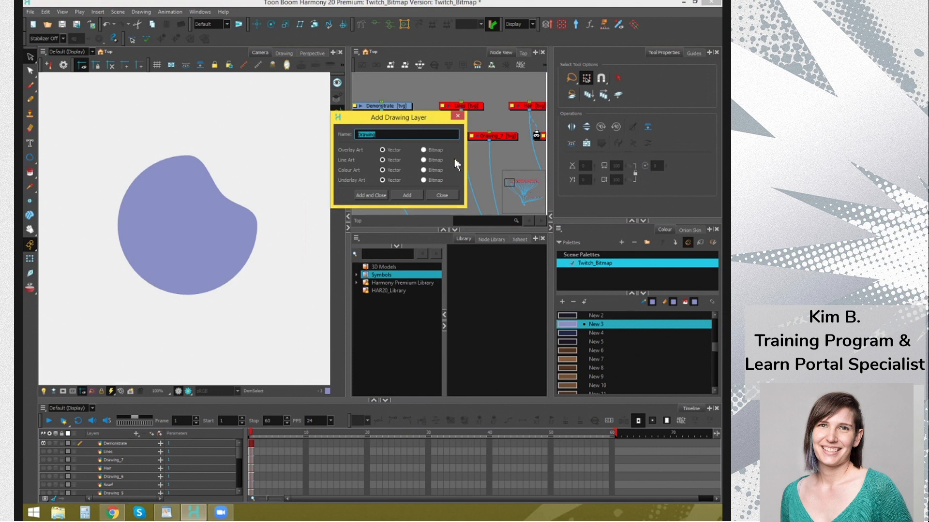
{"action": "left_click", "coordinate": [424, 160]}
{"action": "left_click_drag", "start_coordinate": [421, 121], "coordinate": [421, 148]}
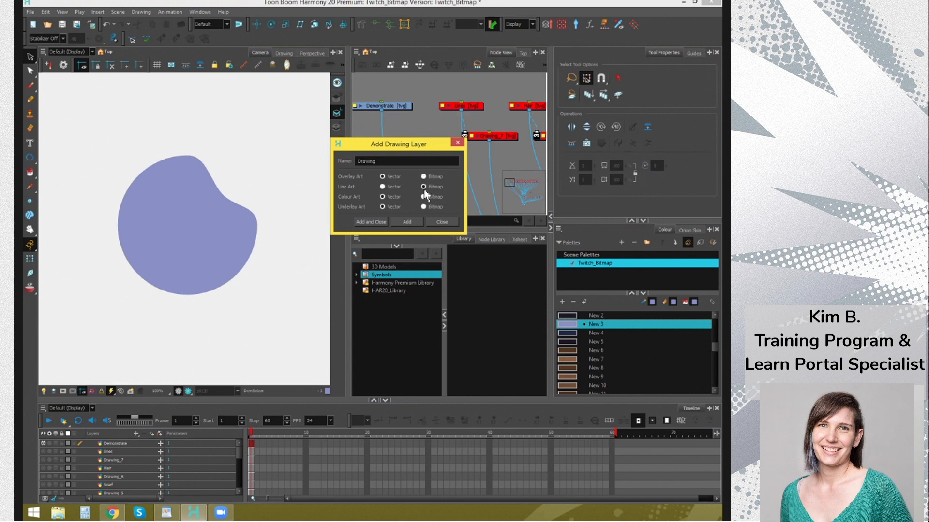
{"action": "left_click", "coordinate": [423, 176]}
{"action": "left_click", "coordinate": [424, 207]}
{"action": "left_click", "coordinate": [376, 222]}
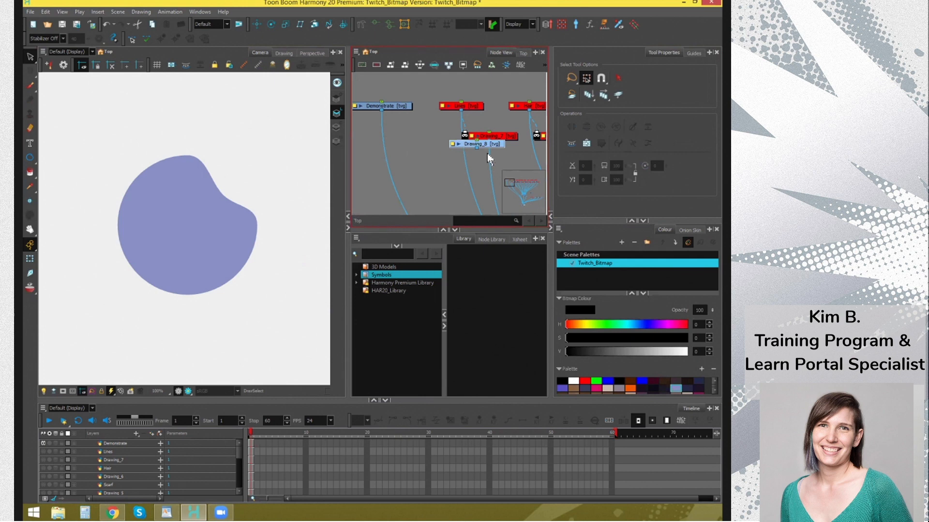
Place the Drawing_8 node below the Demonstrate node beside Drawing_7, and select both nodes in turn to compare their colour options
{"action": "left_click_drag", "start_coordinate": [489, 147], "coordinate": [428, 140]}
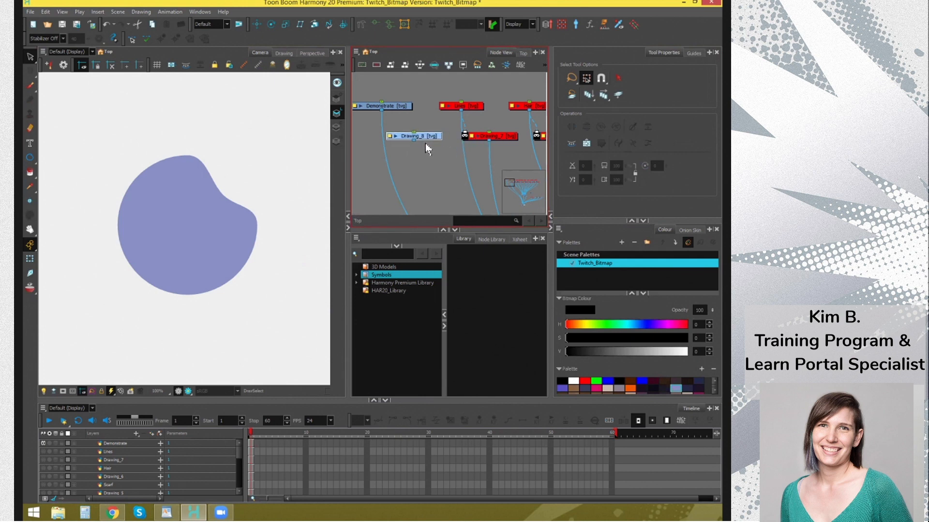
{"action": "left_click", "coordinate": [435, 153]}
{"action": "scroll", "coordinate": [462, 157], "scroll_direction": "down", "scroll_amount": 4}
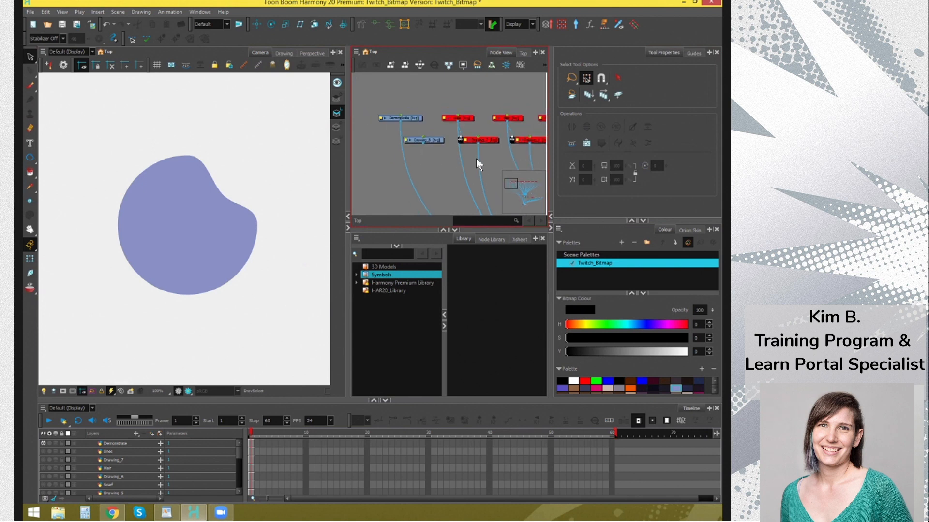
{"action": "left_click_drag", "start_coordinate": [464, 148], "coordinate": [407, 102]}
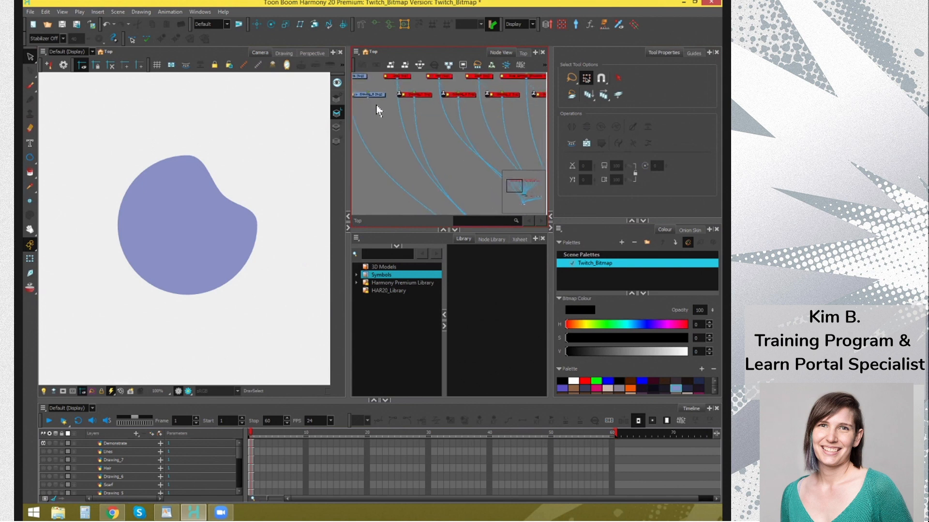
{"action": "scroll", "coordinate": [379, 111], "scroll_direction": "up", "scroll_amount": 3}
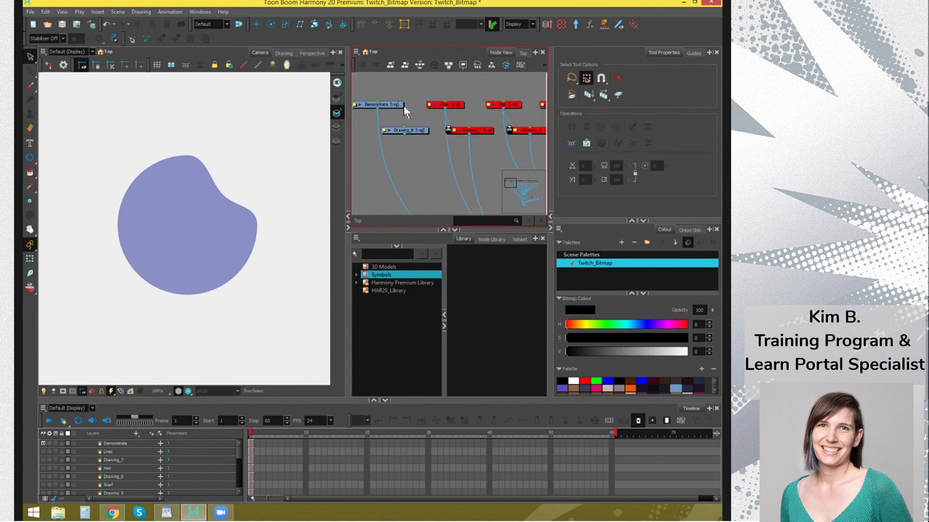
{"action": "left_click", "coordinate": [417, 130]}
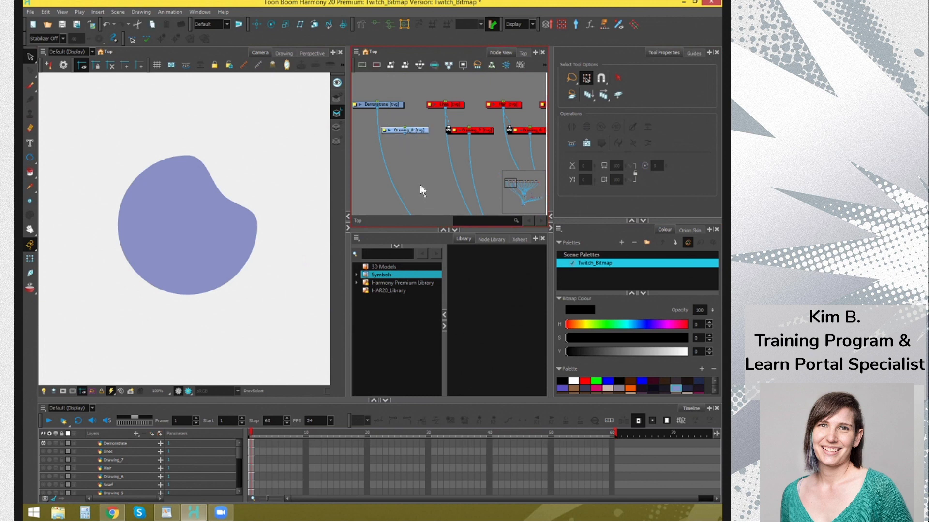
{"action": "left_click", "coordinate": [220, 222]}
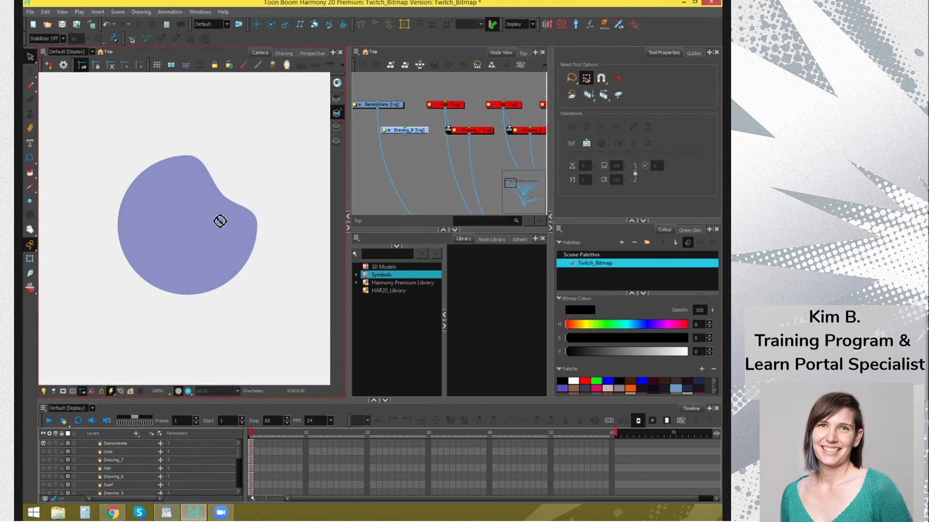
{"action": "left_click", "coordinate": [395, 104]}
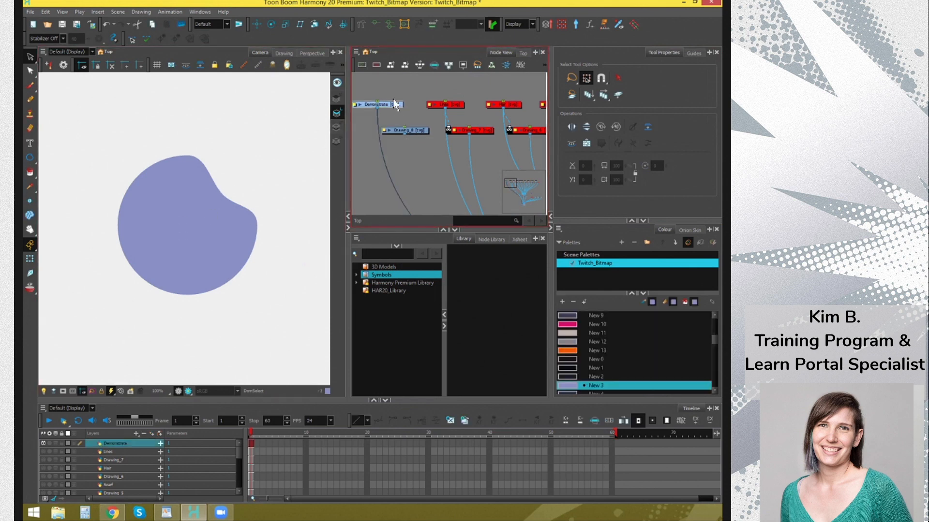
Connect the Drawing_8 node's output to the Composite node
{"action": "left_click", "coordinate": [413, 137]}
{"action": "scroll", "coordinate": [415, 139], "scroll_direction": "down", "scroll_amount": 2}
{"action": "left_click_drag", "start_coordinate": [431, 175], "coordinate": [413, 105]}
{"action": "left_click_drag", "start_coordinate": [471, 106], "coordinate": [465, 161]}
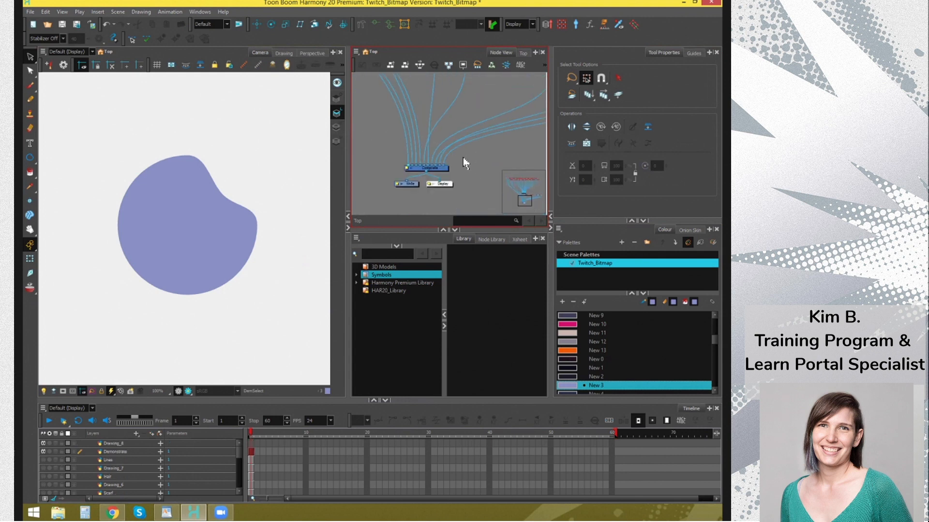
{"action": "scroll", "coordinate": [425, 162], "scroll_direction": "up", "scroll_amount": 2}
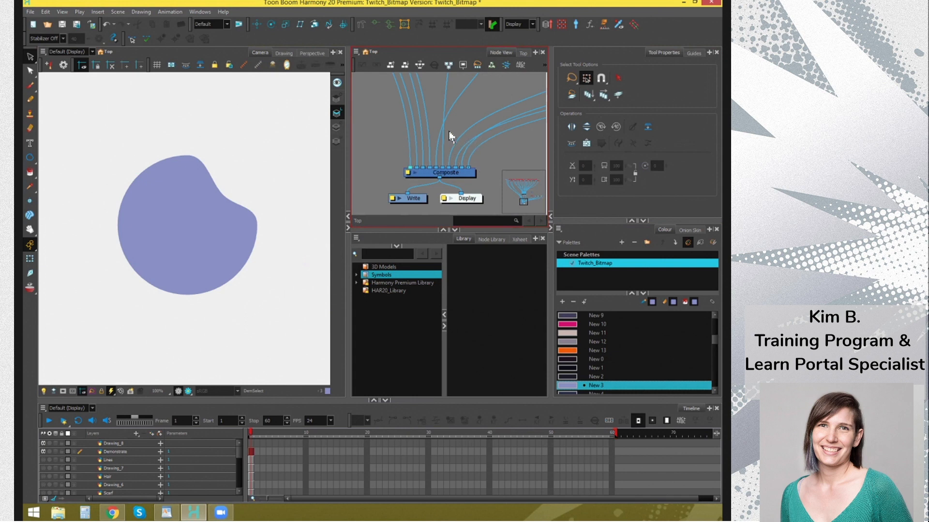
{"action": "scroll", "coordinate": [474, 134], "scroll_direction": "down", "scroll_amount": 3}
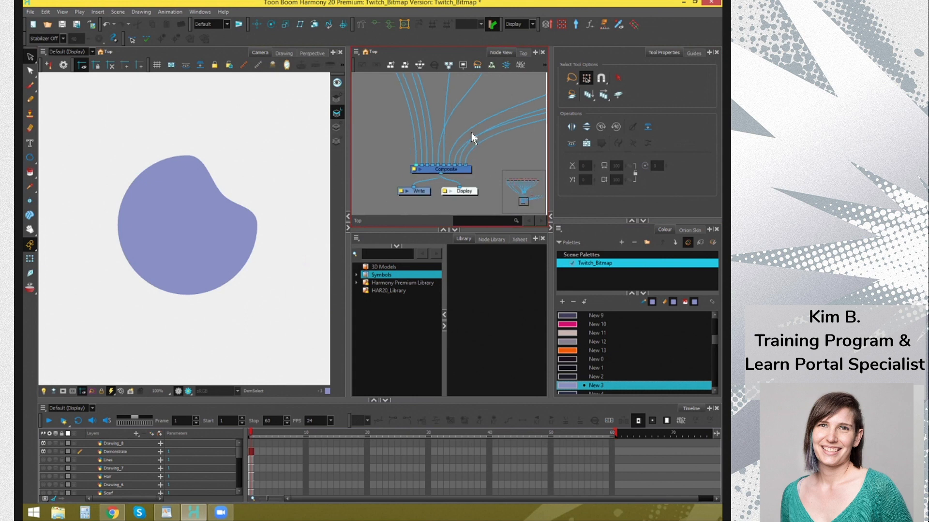
Connect the Demonstrate node's output to the matte port of the Drawing_8 node
{"action": "left_click_drag", "start_coordinate": [423, 143], "coordinate": [458, 187]}
{"action": "left_click_drag", "start_coordinate": [390, 114], "coordinate": [466, 184]}
{"action": "left_click_drag", "start_coordinate": [368, 79], "coordinate": [442, 156]}
{"action": "left_click", "coordinate": [416, 120]}
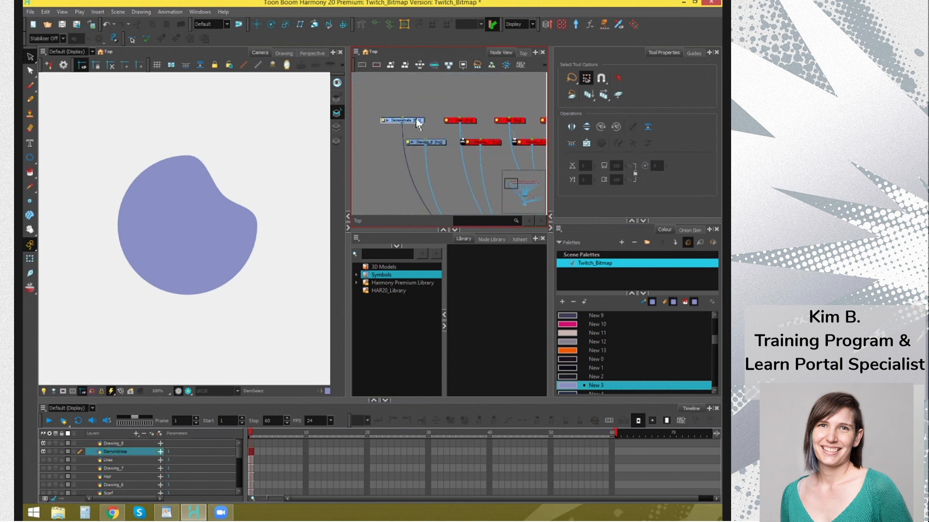
{"action": "left_click", "coordinate": [421, 154]}
{"action": "scroll", "coordinate": [442, 129], "scroll_direction": "up", "scroll_amount": 2}
{"action": "scroll", "coordinate": [462, 141], "scroll_direction": "up", "scroll_amount": 2}
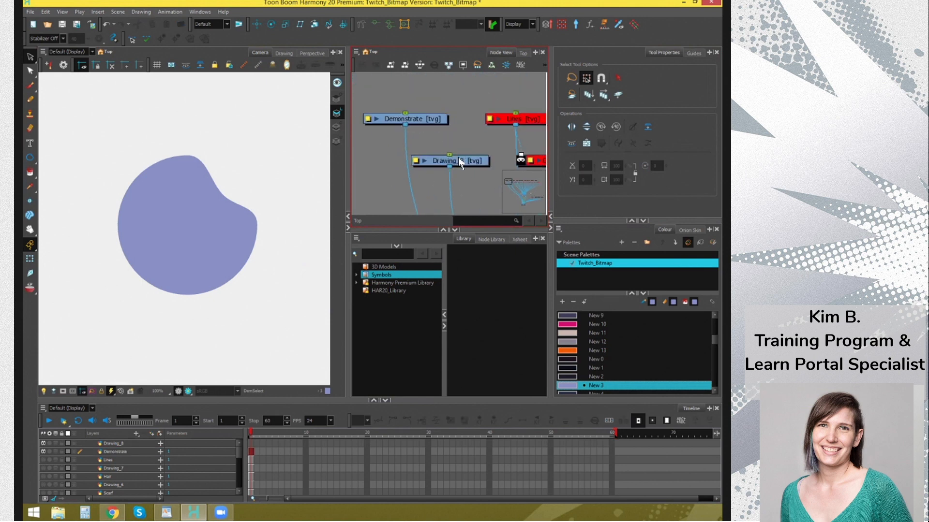
{"action": "scroll", "coordinate": [417, 176], "scroll_direction": "down", "scroll_amount": 3}
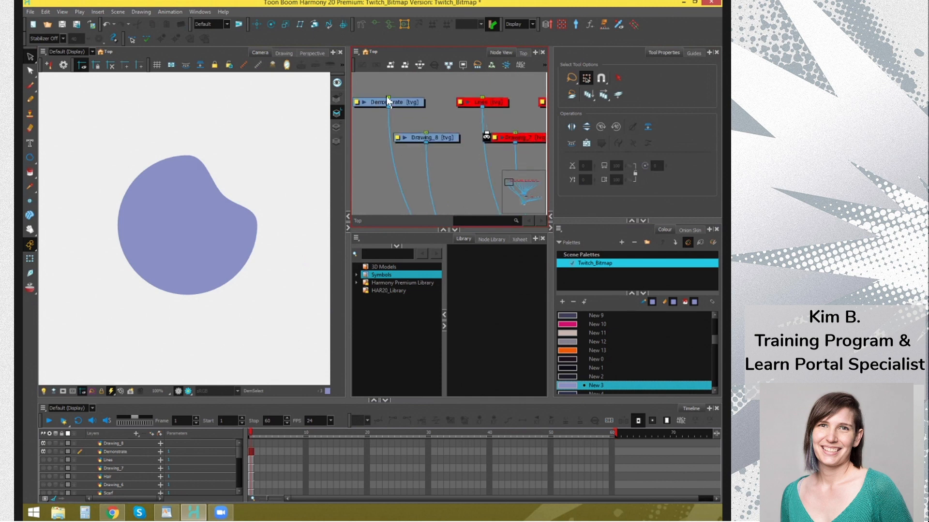
{"action": "left_click_drag", "start_coordinate": [391, 110], "coordinate": [400, 139]}
{"action": "scroll", "coordinate": [463, 143], "scroll_direction": "down", "scroll_amount": 1}
{"action": "scroll", "coordinate": [465, 141], "scroll_direction": "down", "scroll_amount": 1}
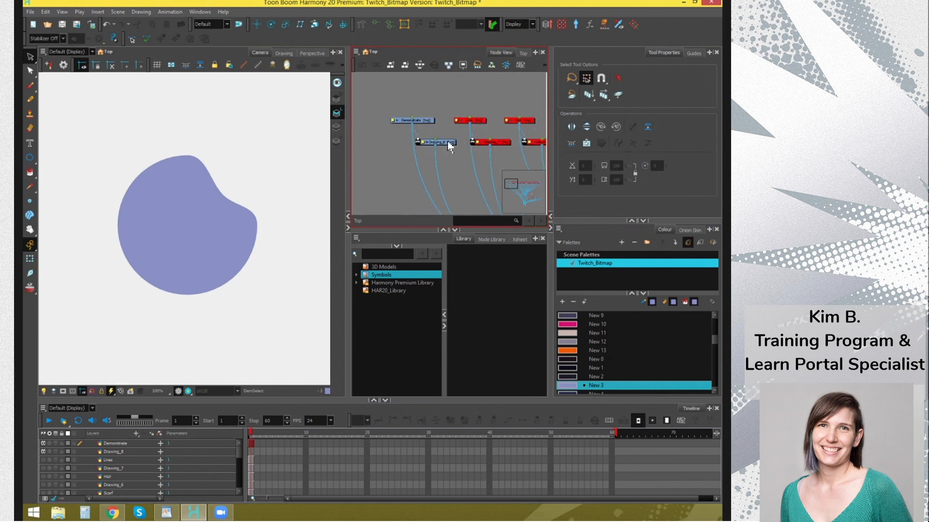
Select the Drawing_8 and Demonstrate nodes alternately to compare the bitmap layer with the vector layer
{"action": "left_click", "coordinate": [448, 142]}
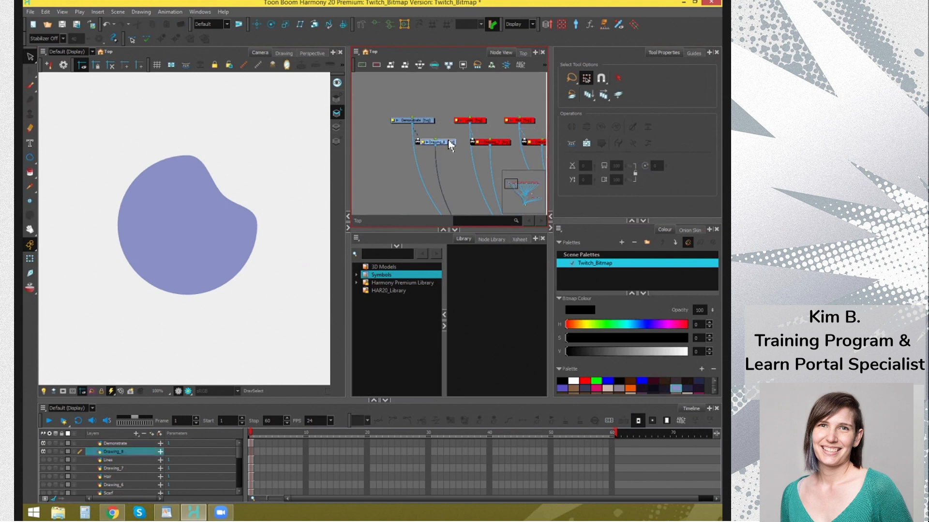
{"action": "left_click", "coordinate": [430, 121]}
{"action": "left_click", "coordinate": [451, 144]}
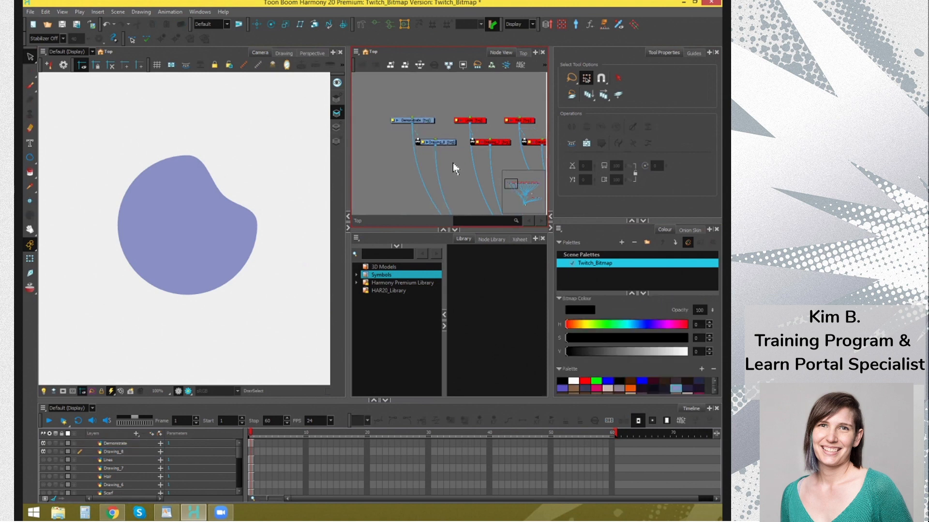
{"action": "scroll", "coordinate": [453, 163], "scroll_direction": "down", "scroll_amount": 3}
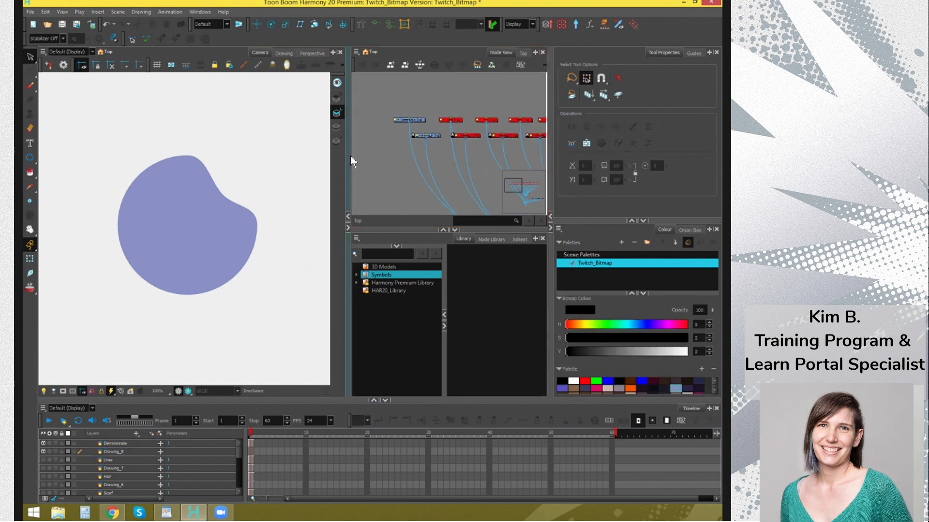
On Drawing_8, draw pink strokes across the purple shape with the Soft Lead bitmap brush, and undo them
{"action": "left_click", "coordinate": [431, 136]}
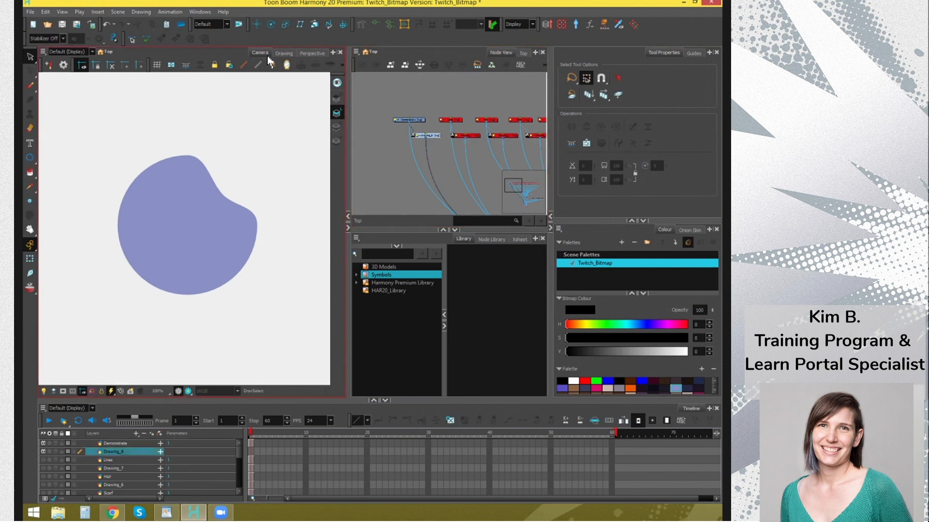
{"action": "scroll", "coordinate": [199, 174], "scroll_direction": "down", "scroll_amount": 3}
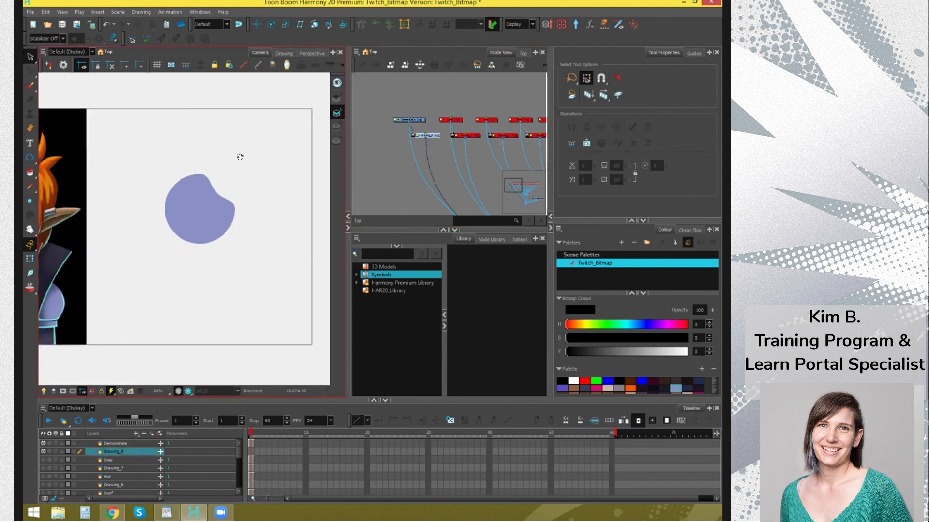
{"action": "scroll", "coordinate": [214, 174], "scroll_direction": "up", "scroll_amount": 2}
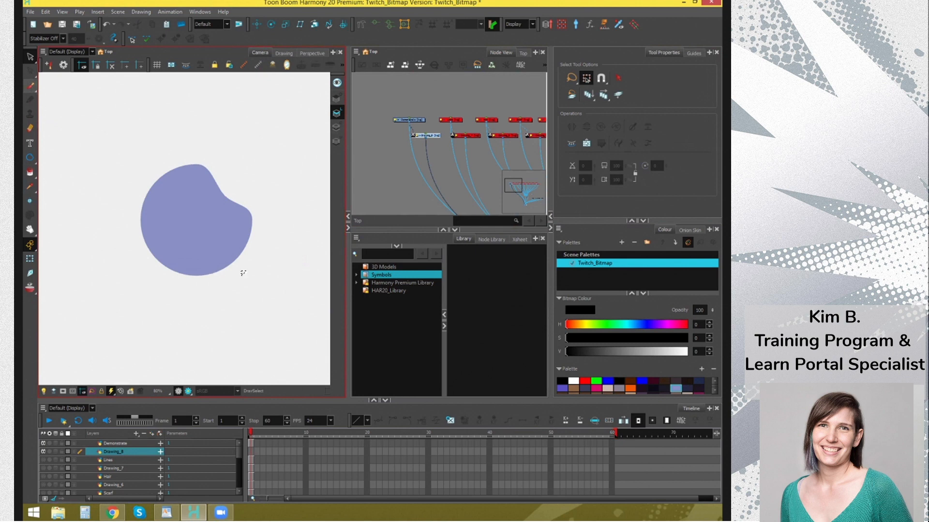
{"action": "key", "text": "alt+b"}
{"action": "left_click_drag", "start_coordinate": [610, 201], "coordinate": [611, 199]}
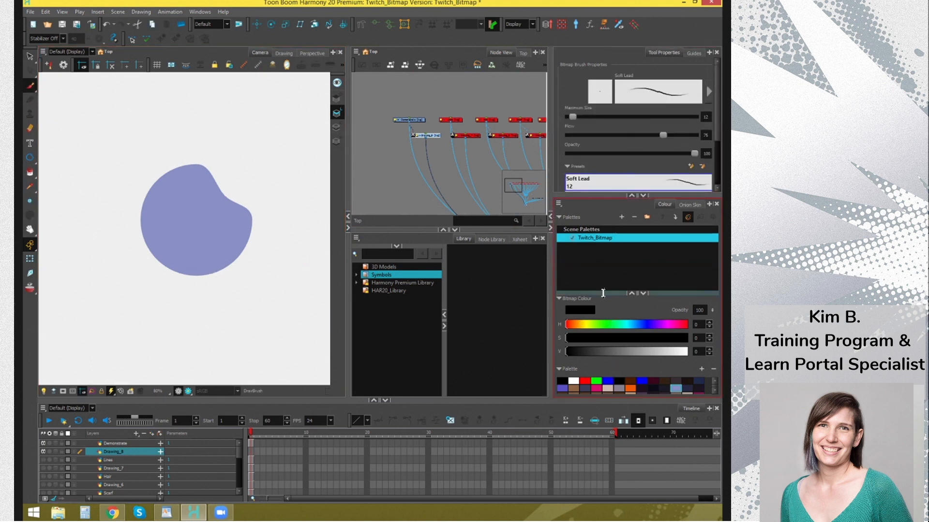
{"action": "left_click_drag", "start_coordinate": [603, 293], "coordinate": [609, 264]}
{"action": "left_click", "coordinate": [600, 374]}
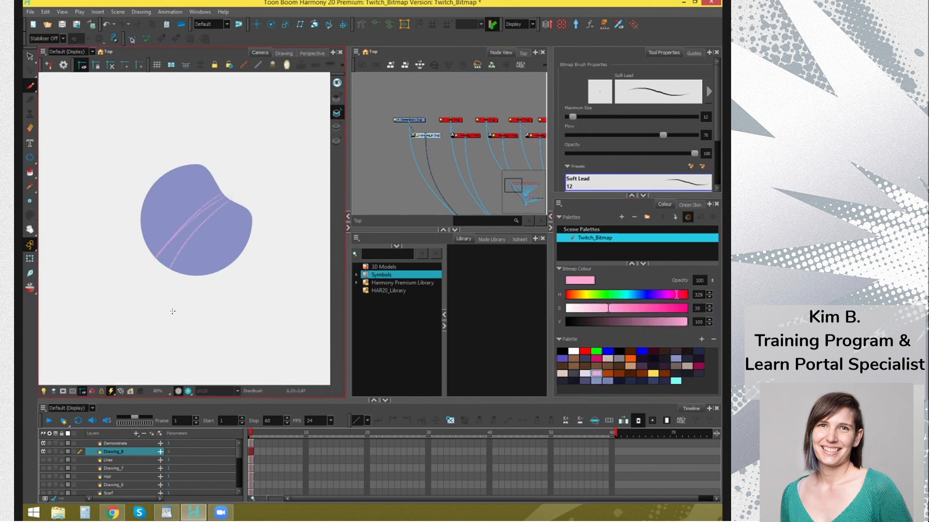
{"action": "left_click", "coordinate": [472, 304]}
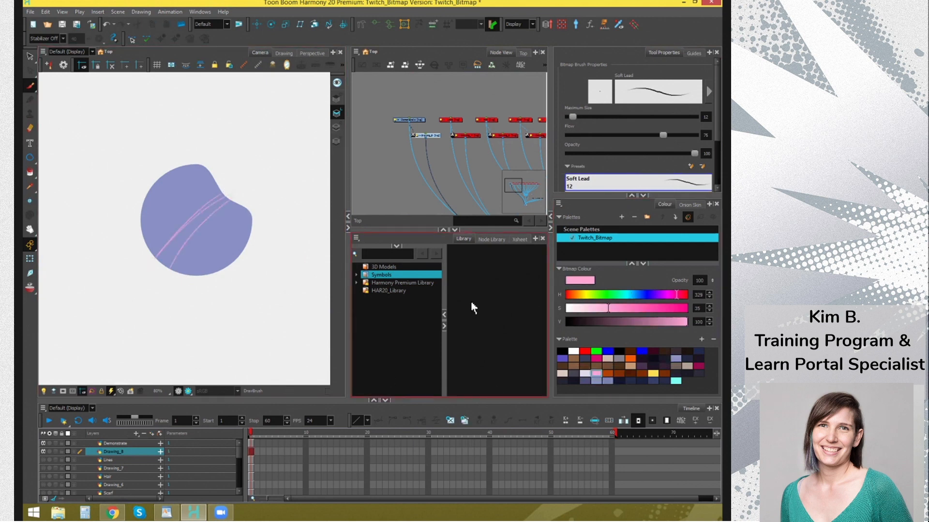
{"action": "key", "text": "ctrl+z"}
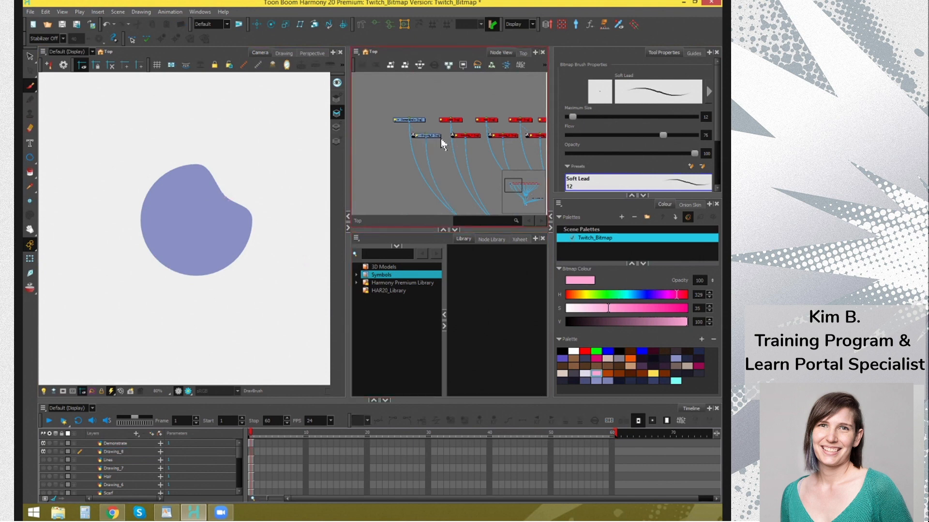
Keep the Drawing_8 layer selected and save the scene
{"action": "scroll", "coordinate": [438, 140], "scroll_direction": "up", "scroll_amount": 3}
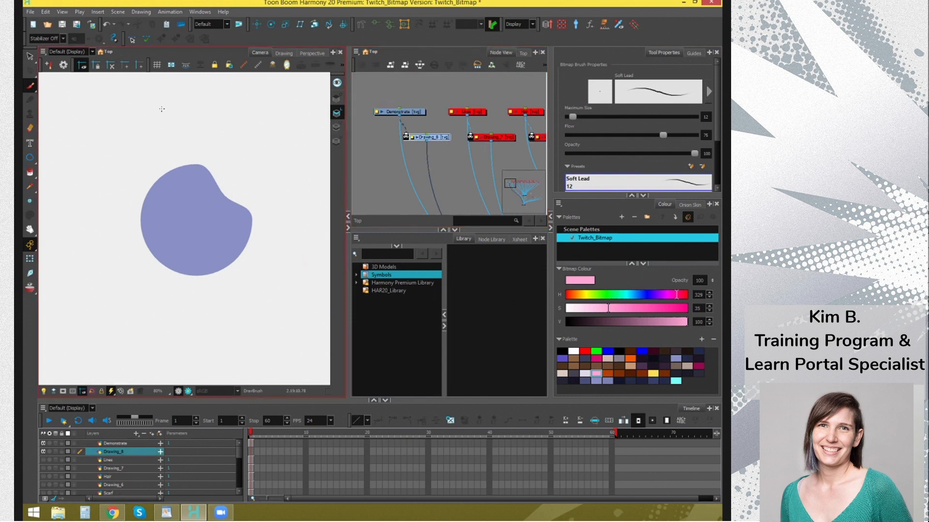
{"action": "left_click", "coordinate": [30, 11]}
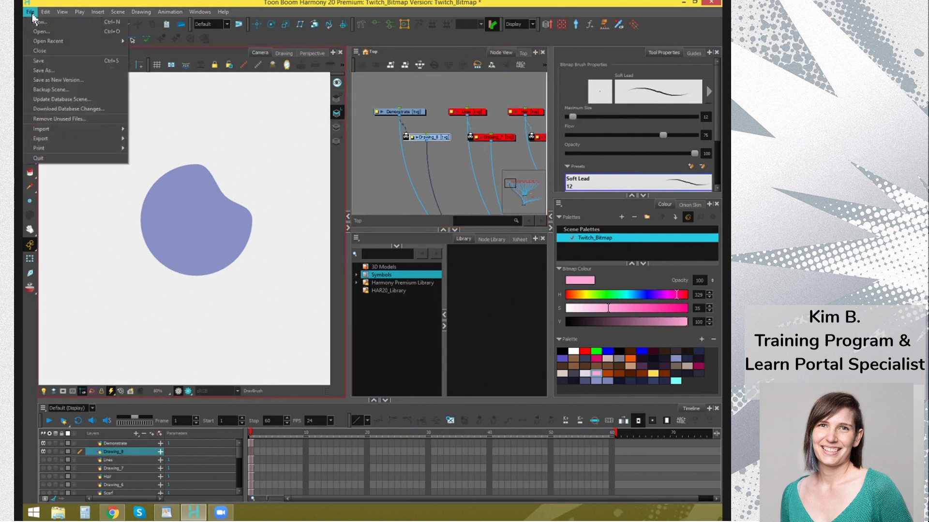
{"action": "left_click", "coordinate": [41, 63]}
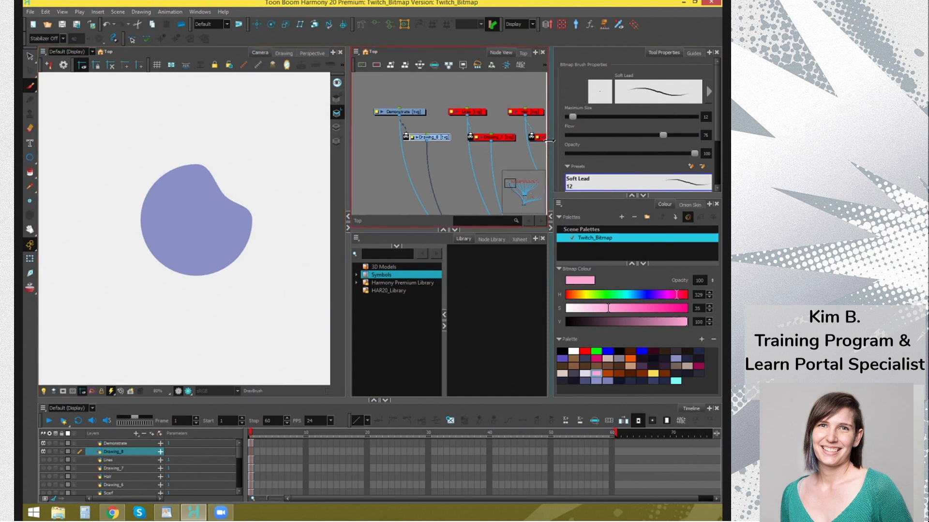
Widen the tool properties area and open the Bitmap Brush Properties for the Soft Lead brush to examine its tip settings
{"action": "left_click_drag", "start_coordinate": [550, 147], "coordinate": [542, 147]}
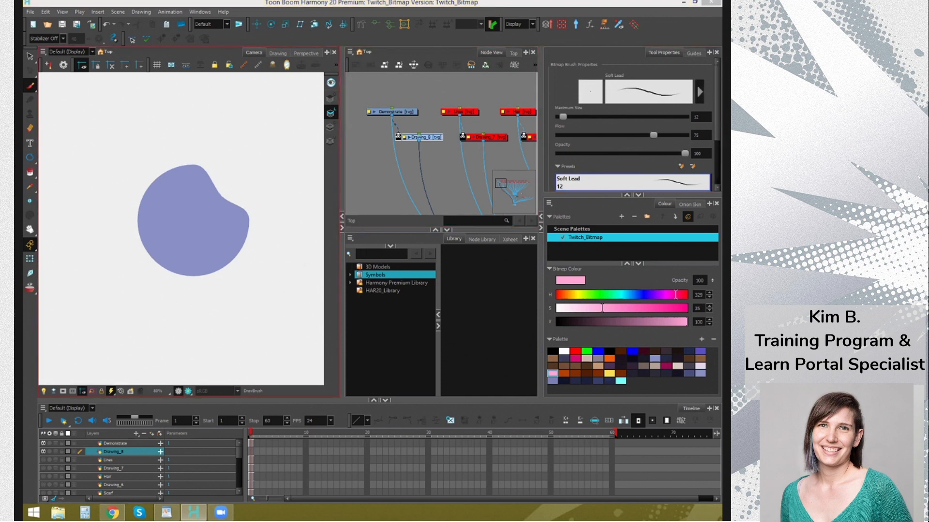
{"action": "left_click_drag", "start_coordinate": [22, 72], "coordinate": [440, 72]}
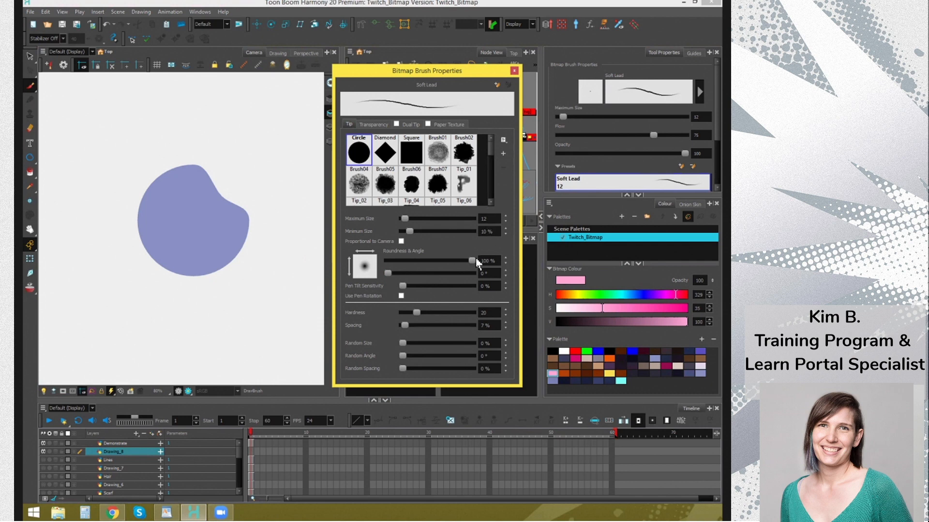
{"action": "left_click_drag", "start_coordinate": [472, 71], "coordinate": [457, 50]}
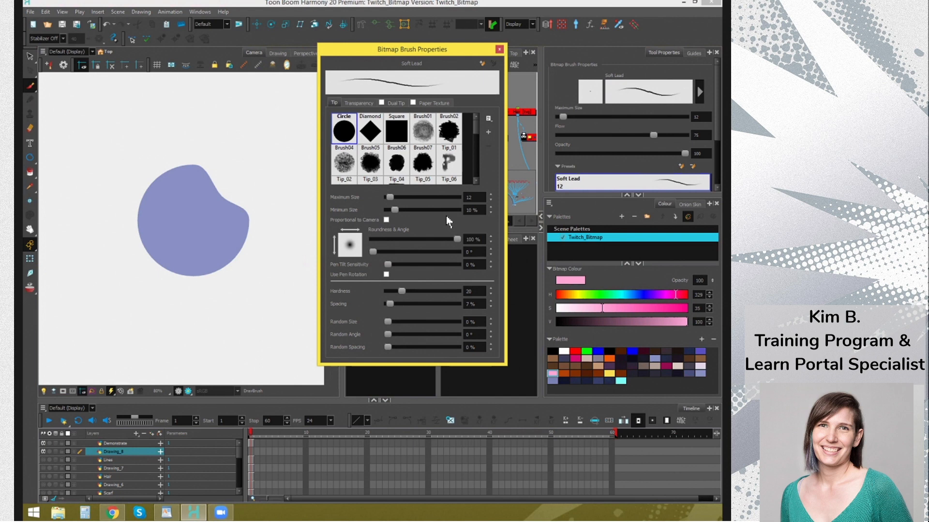
Close the Bitmap Brush Properties window and widen the tool properties area around the bitmap brush presets
{"action": "left_click_drag", "start_coordinate": [445, 50], "coordinate": [448, 50]}
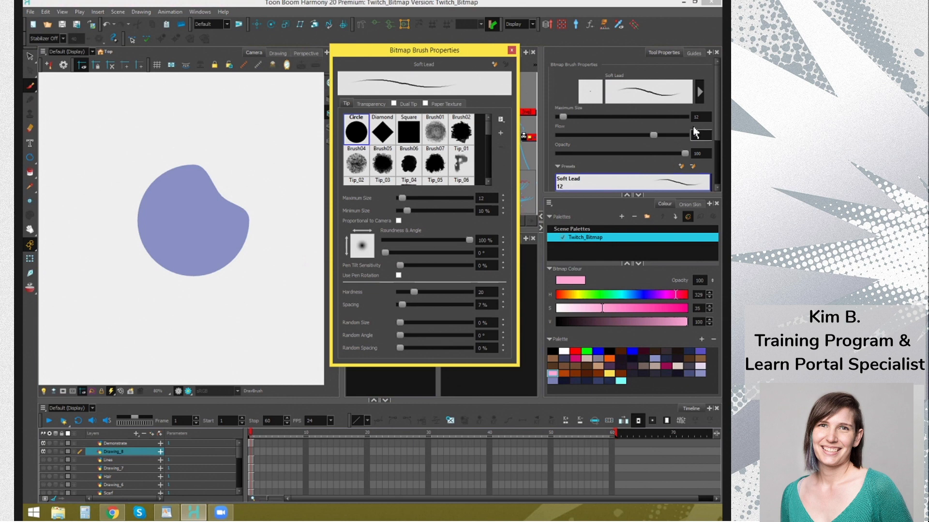
{"action": "left_click", "coordinate": [511, 50]}
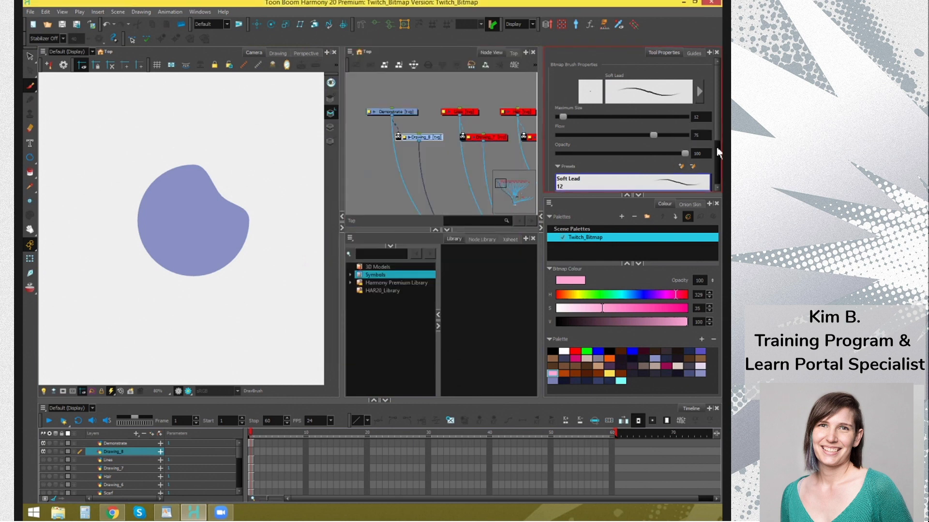
{"action": "scroll", "coordinate": [719, 134], "scroll_direction": "down", "scroll_amount": 3}
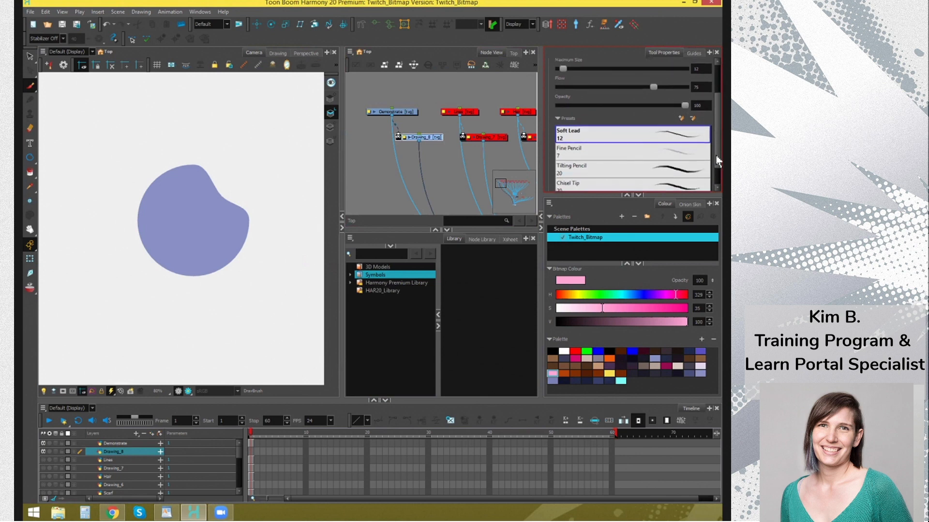
{"action": "scroll", "coordinate": [720, 174], "scroll_direction": "down", "scroll_amount": 1}
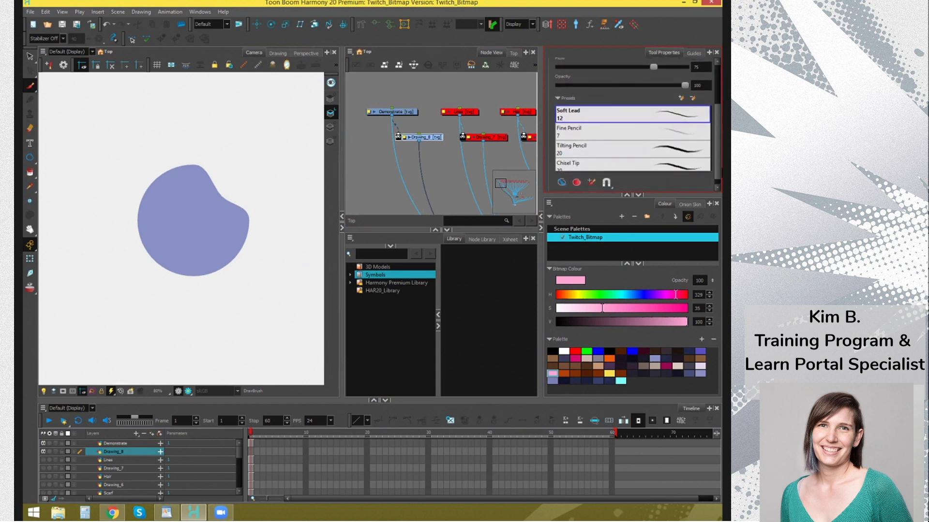
{"action": "left_click_drag", "start_coordinate": [720, 173], "coordinate": [720, 178]}
{"action": "left_click_drag", "start_coordinate": [541, 174], "coordinate": [497, 169]}
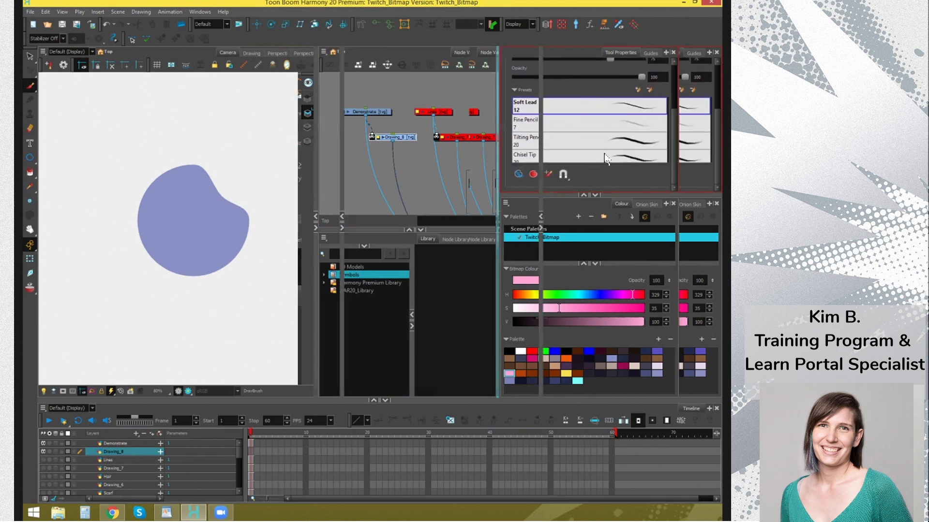
Look through the full list of bitmap brush presets, from the pencils to the splotch and calligraphy brushes
{"action": "scroll", "coordinate": [698, 111], "scroll_direction": "down", "scroll_amount": 3}
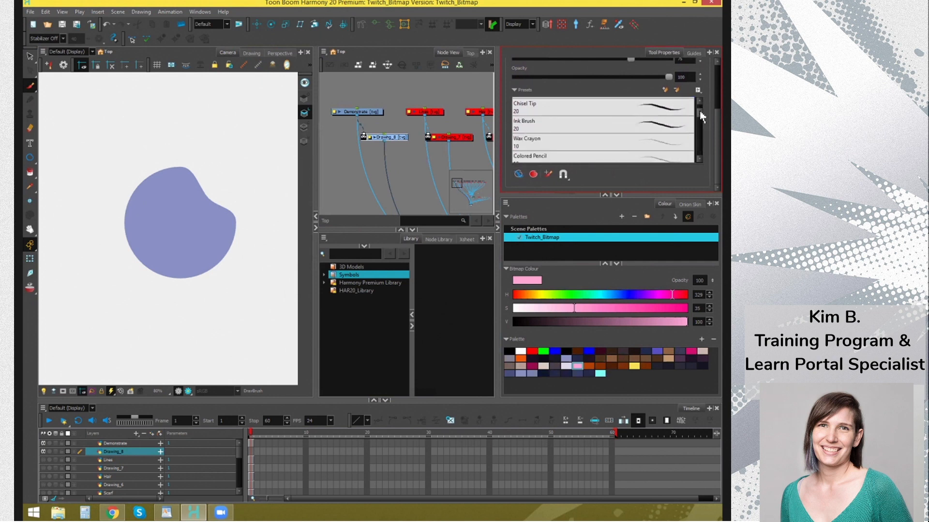
{"action": "scroll", "coordinate": [699, 111], "scroll_direction": "down", "scroll_amount": 4}
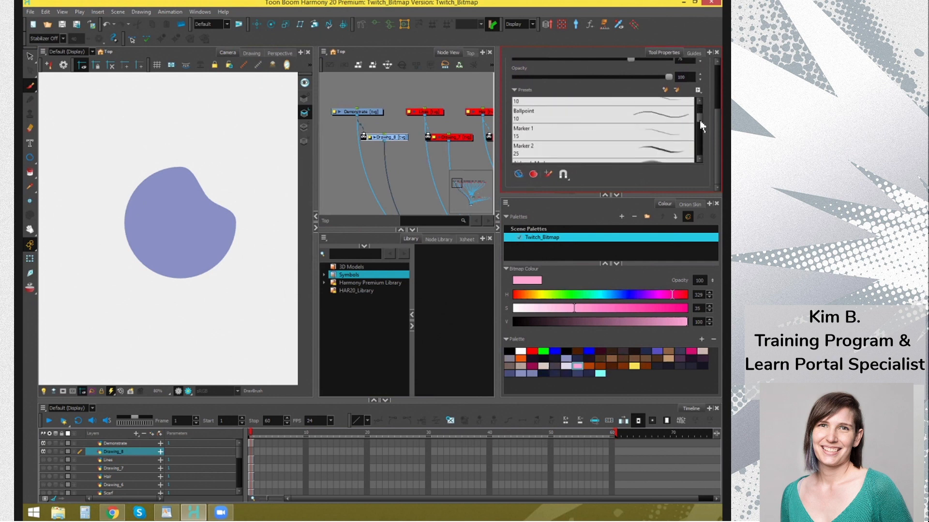
{"action": "scroll", "coordinate": [700, 122], "scroll_direction": "down", "scroll_amount": 5}
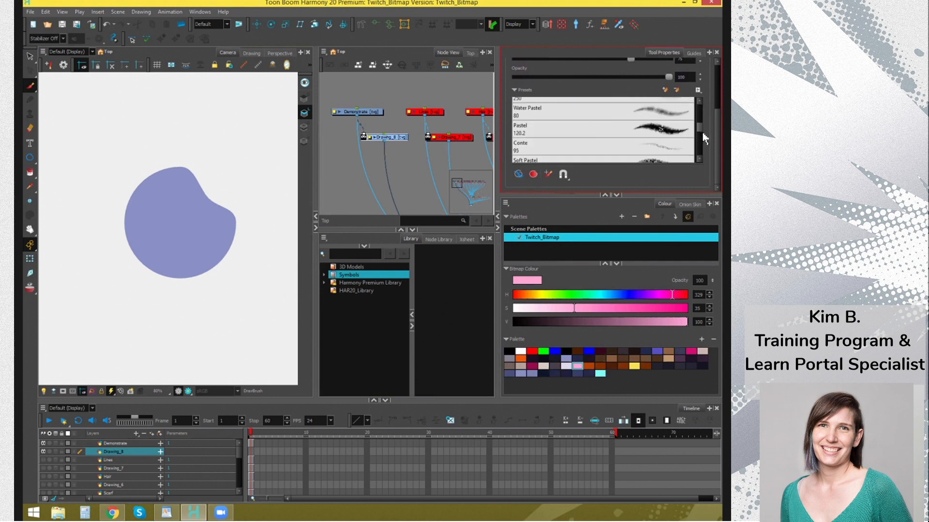
{"action": "scroll", "coordinate": [702, 139], "scroll_direction": "down", "scroll_amount": 4}
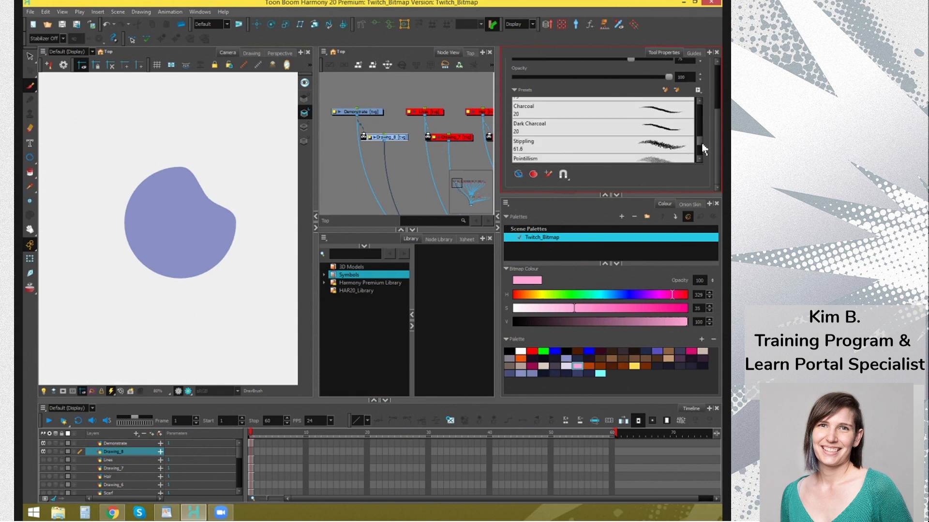
{"action": "scroll", "coordinate": [702, 149], "scroll_direction": "down", "scroll_amount": 4}
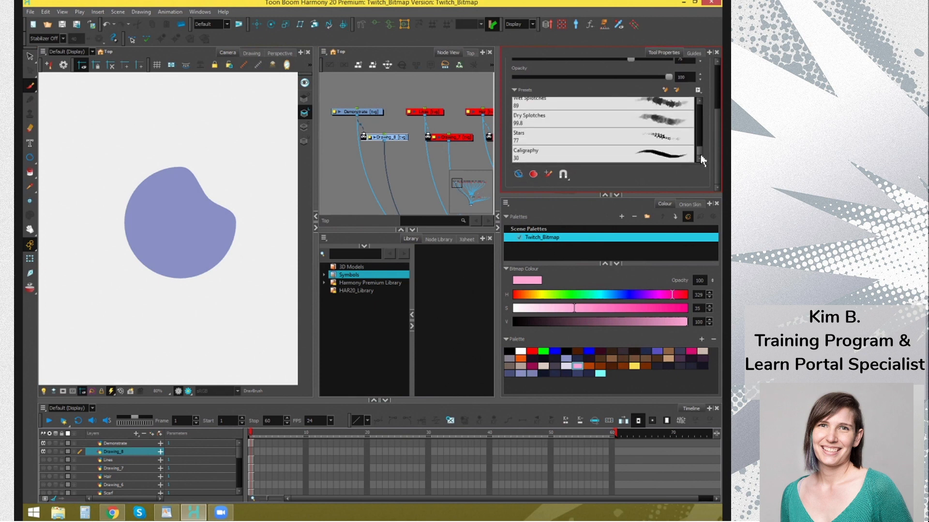
{"action": "scroll", "coordinate": [703, 147], "scroll_direction": "up", "scroll_amount": 4}
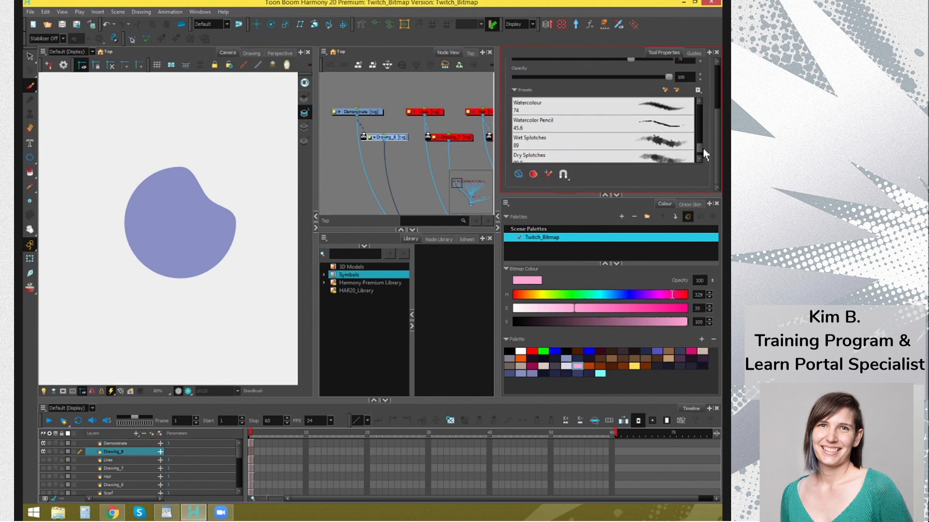
{"action": "scroll", "coordinate": [702, 147], "scroll_direction": "up", "scroll_amount": 3}
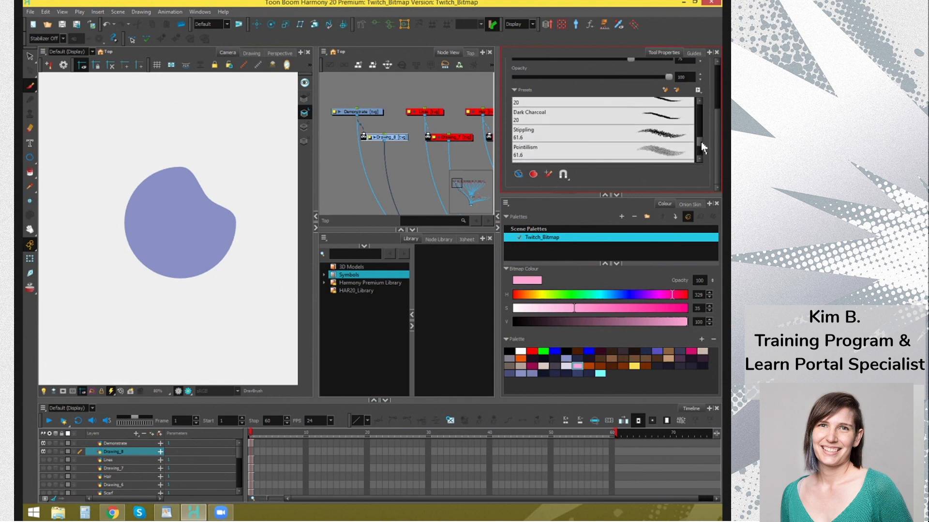
Choose the Dark Charcoal preset, draw pink test strokes on the purple shape, and undo them
{"action": "left_click", "coordinate": [669, 146]}
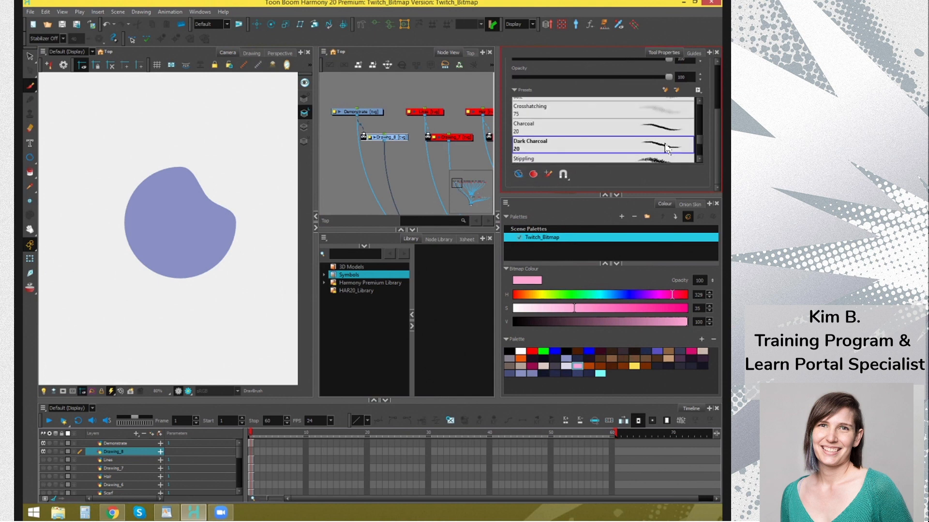
{"action": "left_click_drag", "start_coordinate": [175, 218], "coordinate": [188, 236]}
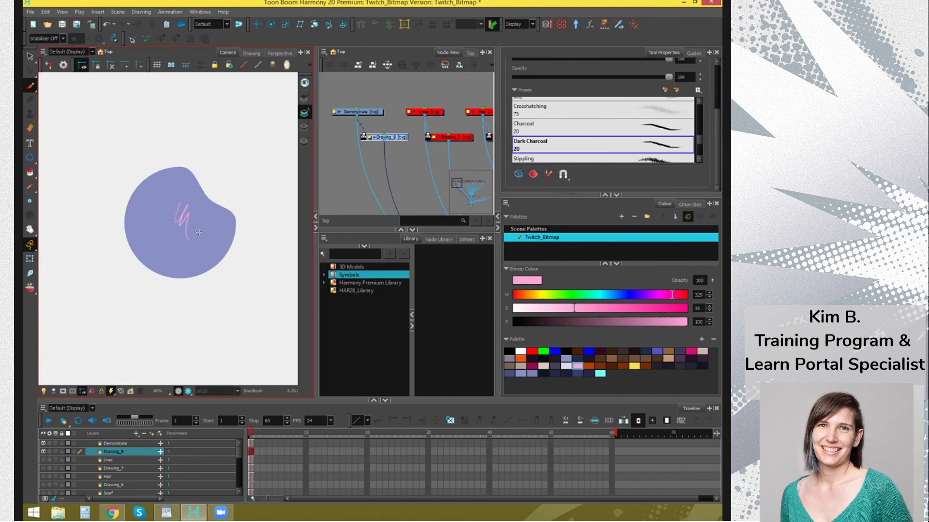
{"action": "key", "text": "ctrl+z"}
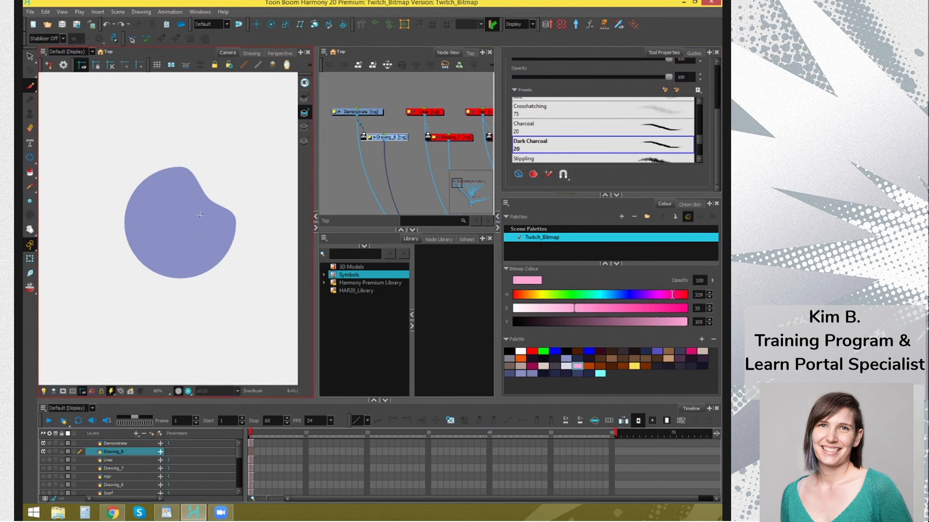
{"action": "mouse_move", "coordinate": [199, 213]}
{"action": "left_mouse_down"}
{"action": "mouse_move", "coordinate": [196, 239]}
{"action": "mouse_move", "coordinate": [216, 233]}
{"action": "left_mouse_up"}
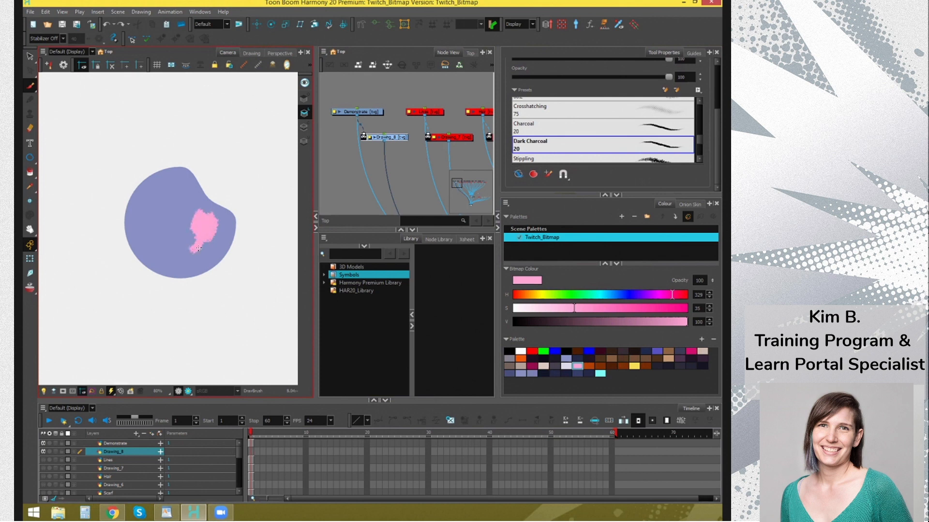
{"action": "key", "text": "ctrl+z"}
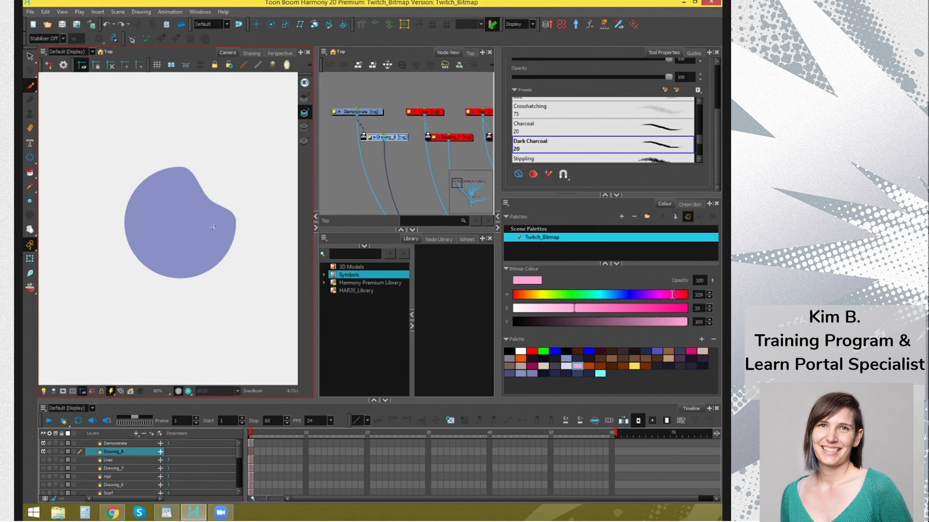
{"action": "key", "text": "o"}
{"action": "mouse_move", "coordinate": [207, 233]}
{"action": "left_mouse_down"}
{"action": "mouse_move", "coordinate": [228, 234]}
{"action": "mouse_move", "coordinate": [211, 234]}
{"action": "left_mouse_up"}
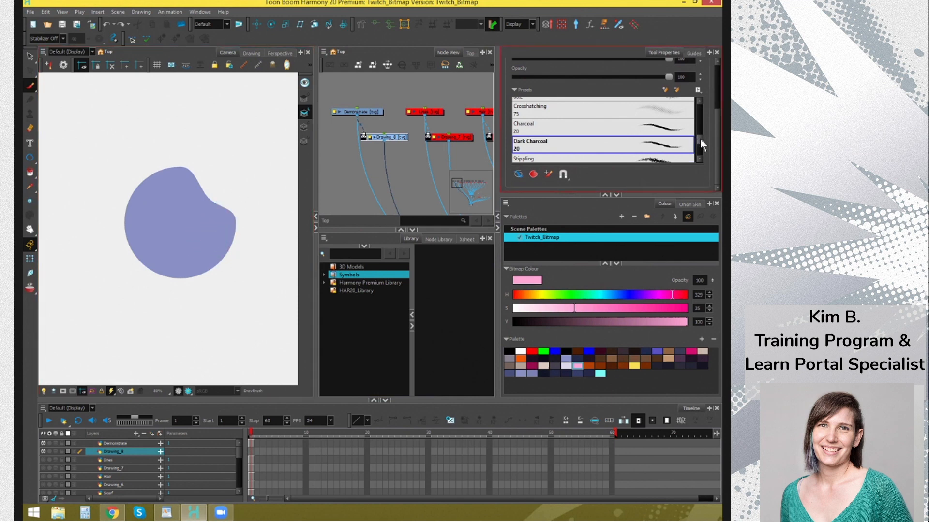
Reselect the Soft Lead preset and open its Bitmap Brush Properties
{"action": "scroll", "coordinate": [700, 138], "scroll_direction": "up", "scroll_amount": 3}
{"action": "left_click_drag", "start_coordinate": [699, 136], "coordinate": [699, 106]}
{"action": "left_click", "coordinate": [657, 107]}
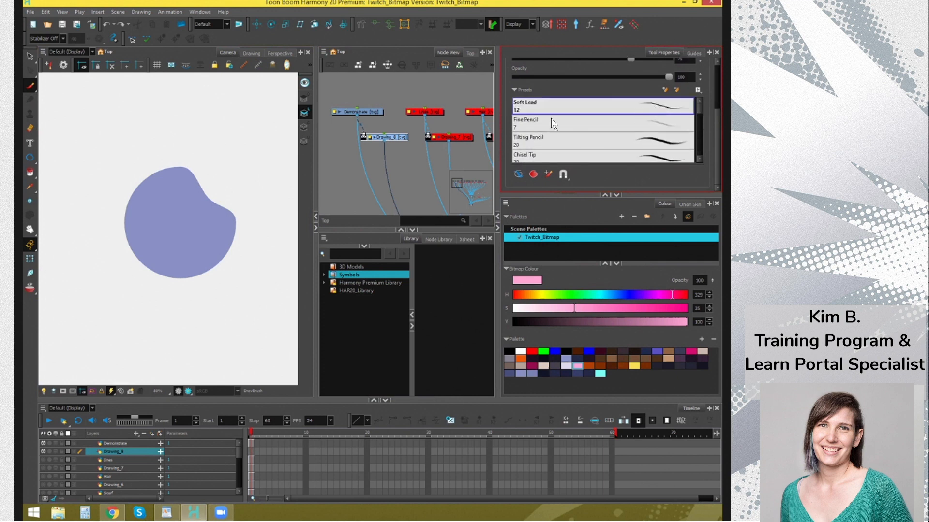
{"action": "scroll", "coordinate": [716, 132], "scroll_direction": "up", "scroll_amount": 2}
{"action": "scroll", "coordinate": [712, 104], "scroll_direction": "up", "scroll_amount": 2}
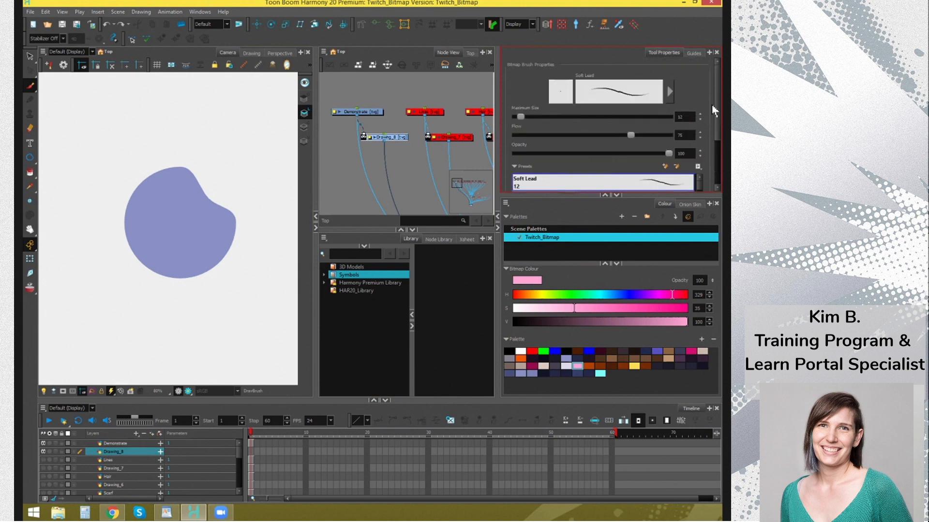
{"action": "left_click", "coordinate": [670, 92]}
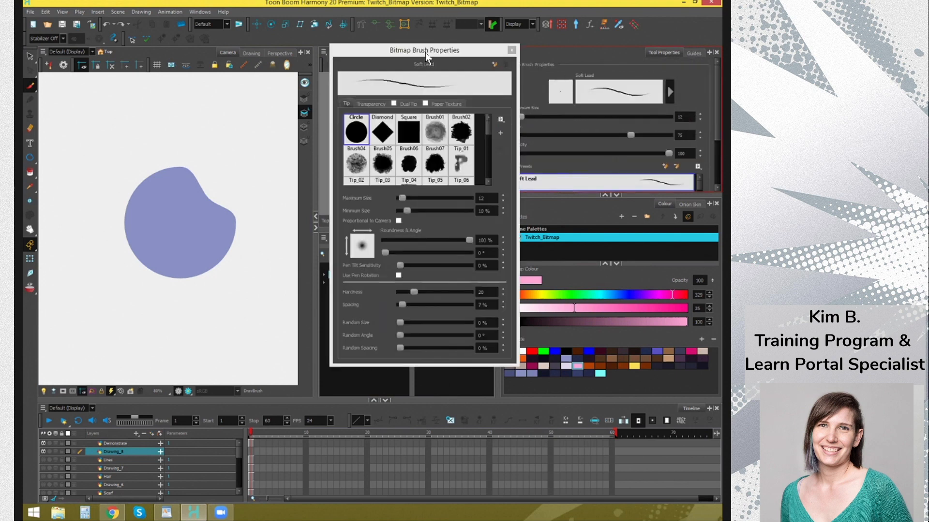
{"action": "left_click_drag", "start_coordinate": [429, 54], "coordinate": [417, 47]}
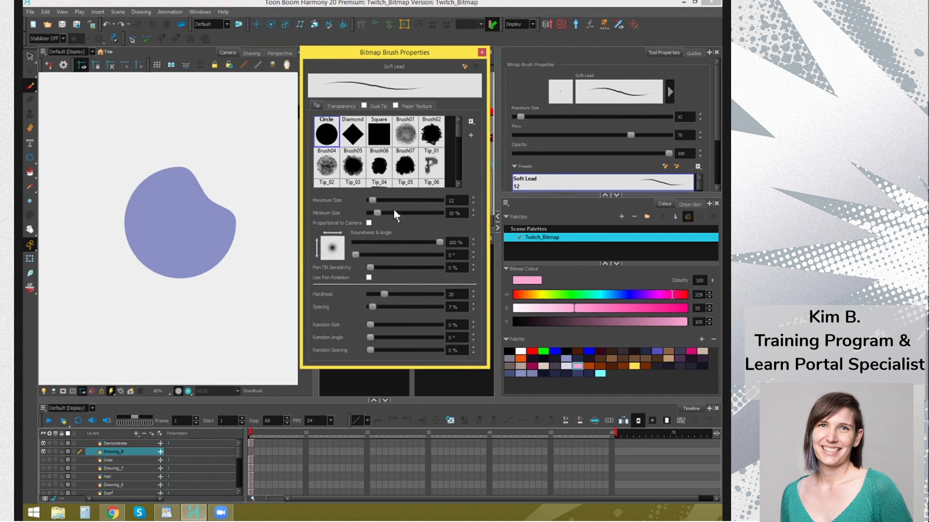
Set the Soft Lead tip to maximum size 47.2, minimum size 6.8% and hardness 100
{"action": "mouse_move", "coordinate": [372, 200]}
{"action": "left_mouse_down"}
{"action": "mouse_move", "coordinate": [371, 220]}
{"action": "mouse_move", "coordinate": [384, 217]}
{"action": "left_mouse_up"}
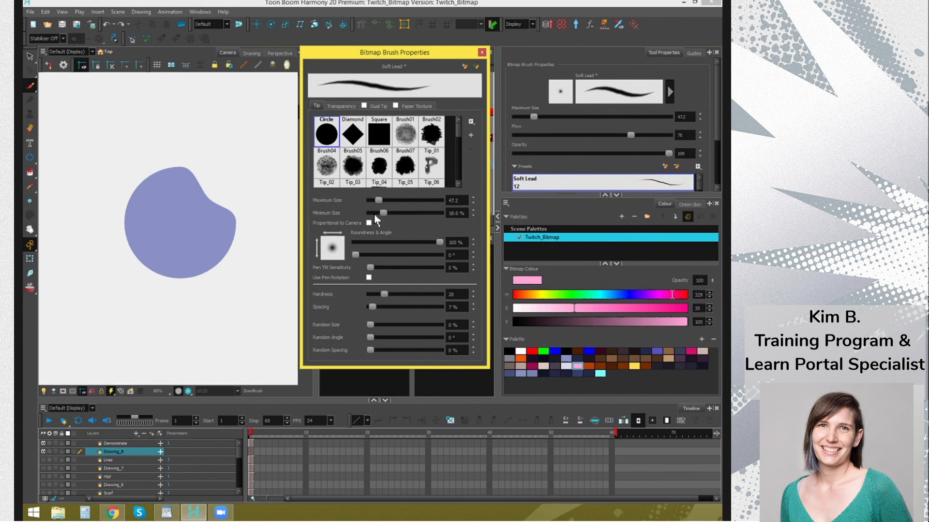
{"action": "left_click", "coordinate": [375, 215]}
{"action": "left_click_drag", "start_coordinate": [374, 213], "coordinate": [376, 213]}
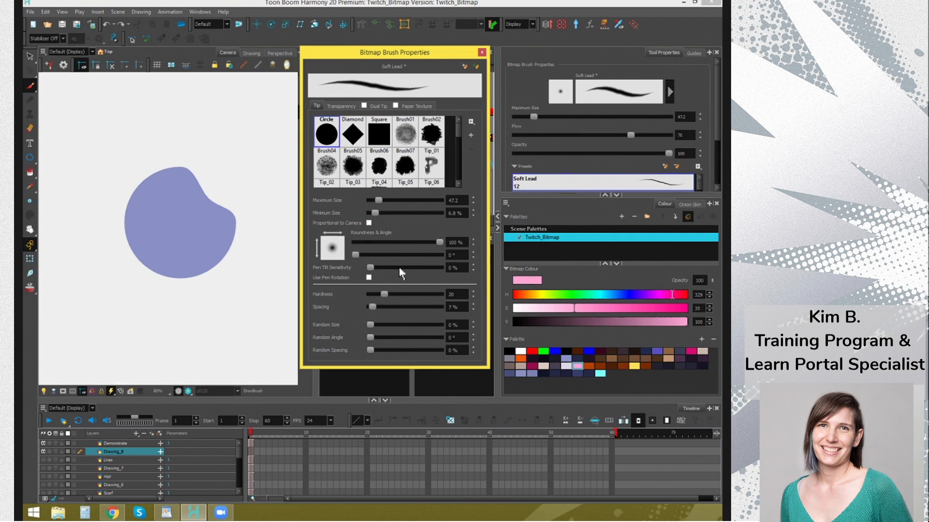
{"action": "left_click", "coordinate": [442, 294]}
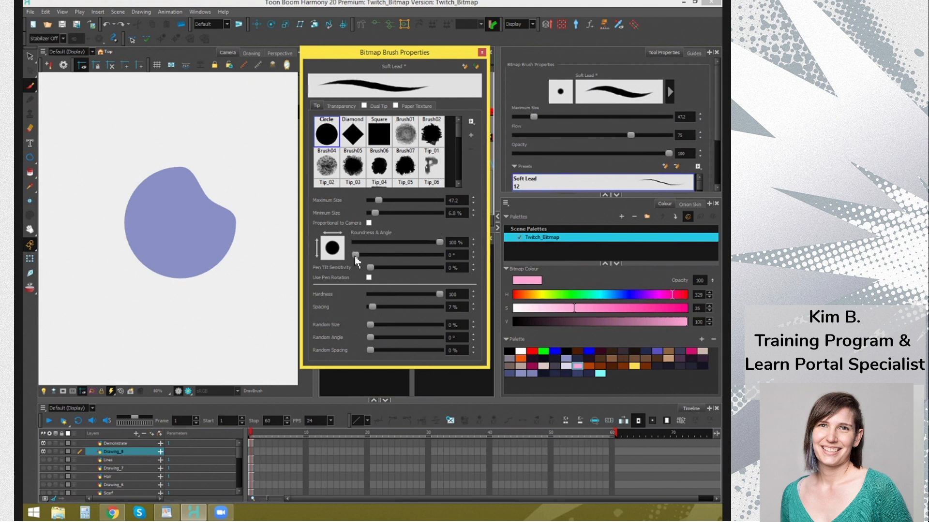
{"action": "left_click", "coordinate": [391, 255]}
In the brush's transparency settings, set the maximum flow to 79.3 and the minimum opacity to 6.9%
{"action": "left_click", "coordinate": [342, 106]}
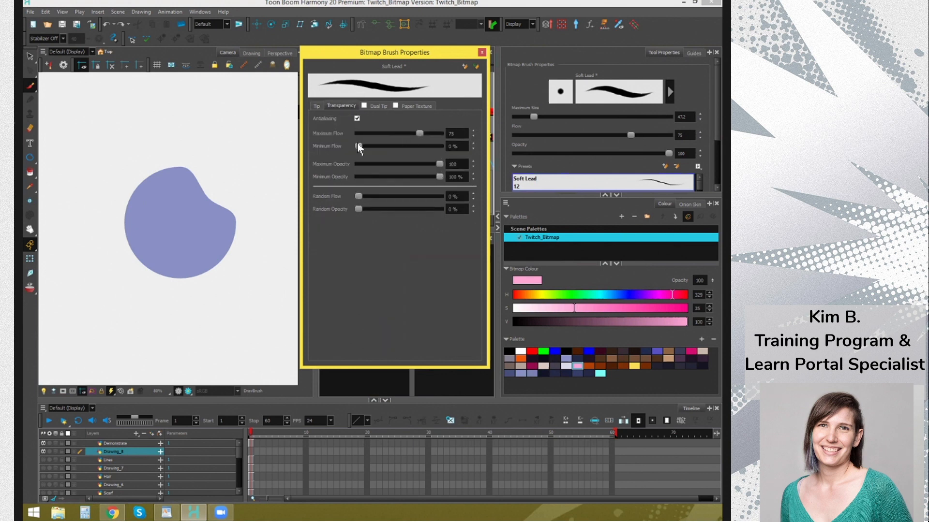
{"action": "mouse_move", "coordinate": [419, 135]}
{"action": "left_mouse_down"}
{"action": "mouse_move", "coordinate": [407, 135]}
{"action": "mouse_move", "coordinate": [421, 139]}
{"action": "left_mouse_up"}
{"action": "mouse_move", "coordinate": [358, 146]}
{"action": "left_mouse_down"}
{"action": "mouse_move", "coordinate": [394, 149]}
{"action": "mouse_move", "coordinate": [353, 147]}
{"action": "left_mouse_up"}
{"action": "left_click_drag", "start_coordinate": [438, 177], "coordinate": [370, 177]}
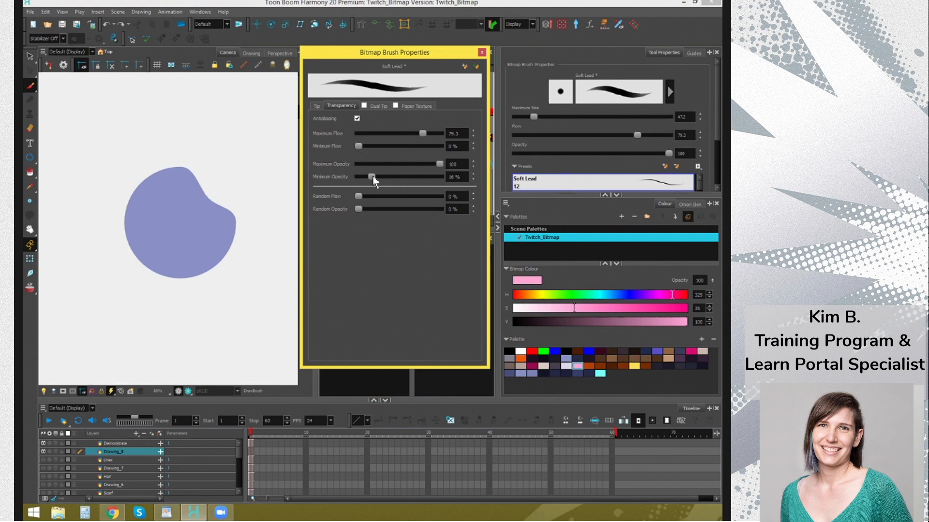
{"action": "mouse_move", "coordinate": [371, 177]}
{"action": "left_mouse_down"}
{"action": "mouse_move", "coordinate": [352, 176]}
{"action": "mouse_move", "coordinate": [366, 178]}
{"action": "left_mouse_up"}
Lower the brush's maximum opacity to 62.8 and raise its maximum flow to 89.4
{"action": "left_click_drag", "start_coordinate": [430, 162], "coordinate": [414, 162]}
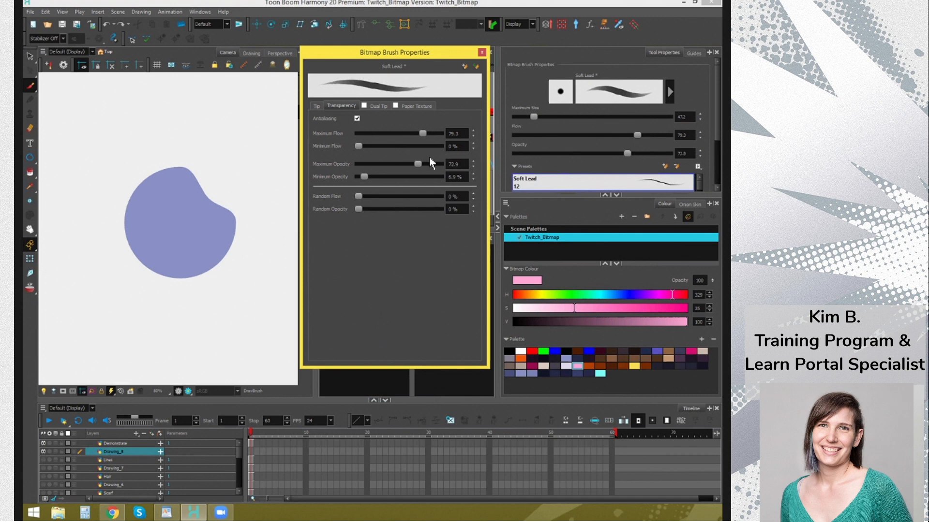
{"action": "left_click_drag", "start_coordinate": [422, 163], "coordinate": [416, 163]}
{"action": "left_click_drag", "start_coordinate": [409, 164], "coordinate": [405, 165]}
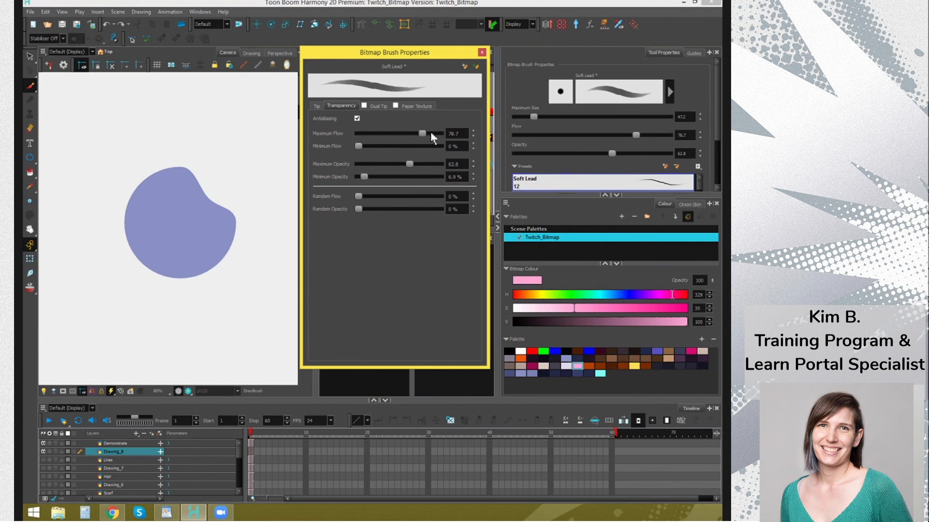
{"action": "left_click_drag", "start_coordinate": [431, 134], "coordinate": [380, 133]}
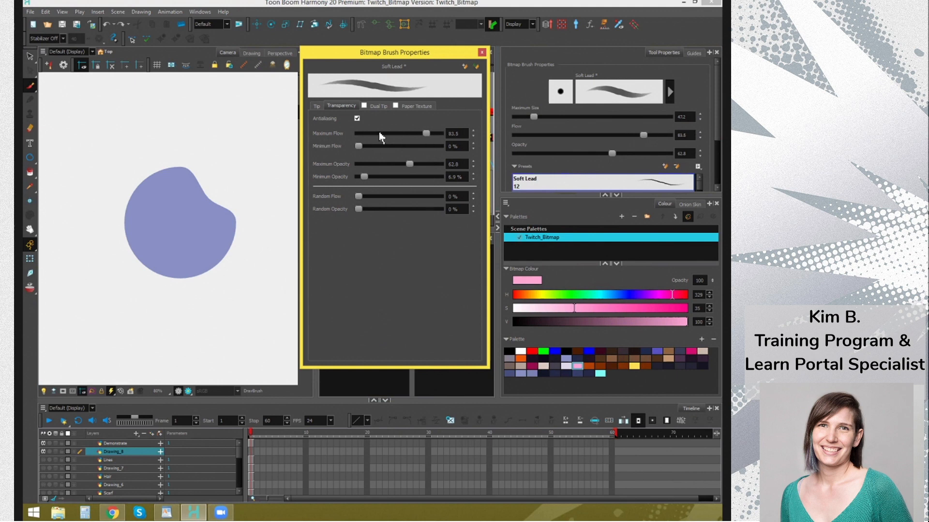
{"action": "left_click", "coordinate": [426, 133]}
{"action": "left_click", "coordinate": [433, 133]}
Examine the Dual Tip and Paper Texture options, review the transparency and tip settings, and close the brush properties
{"action": "left_click", "coordinate": [377, 106]}
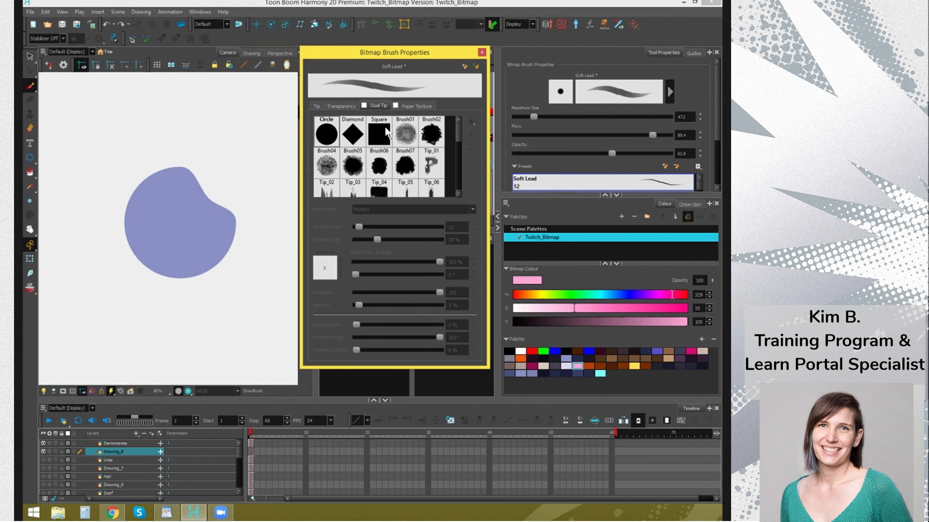
{"action": "left_click", "coordinate": [417, 107]}
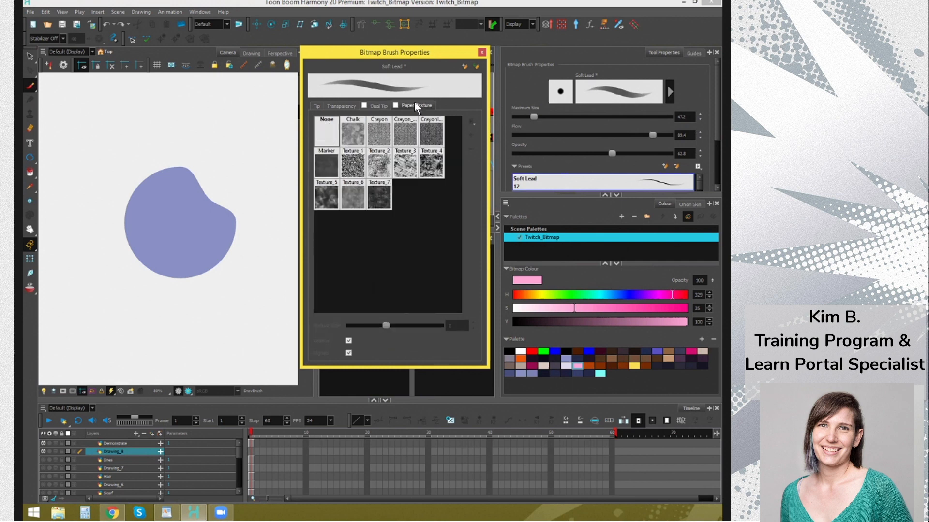
{"action": "left_click", "coordinate": [341, 106]}
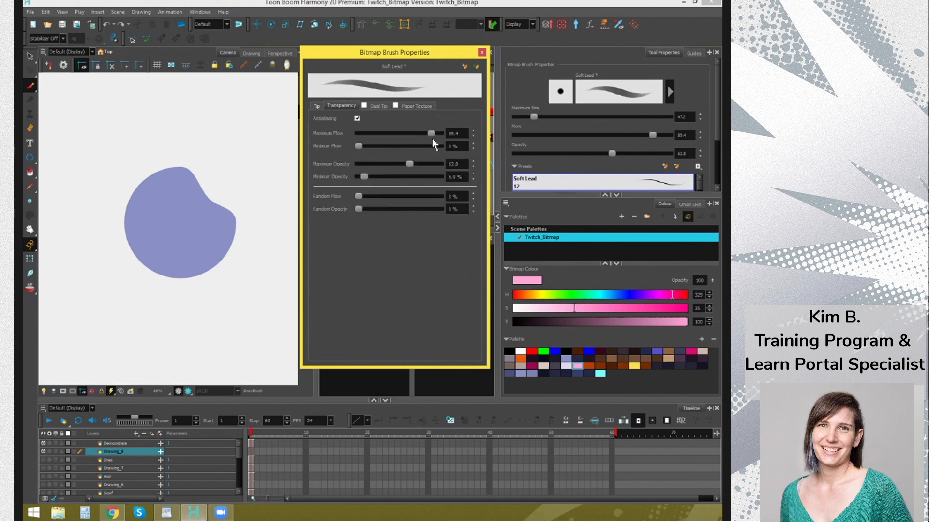
{"action": "left_click", "coordinate": [316, 106]}
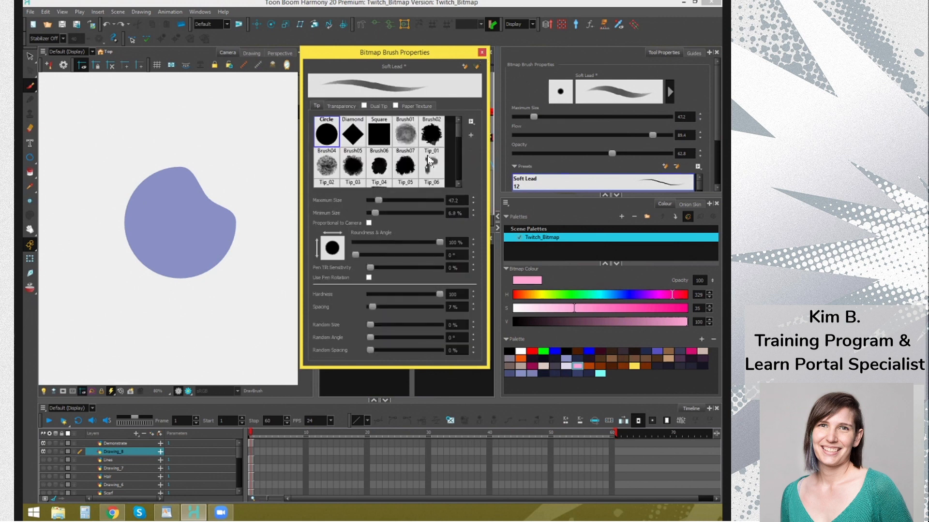
{"action": "left_click", "coordinate": [483, 52]}
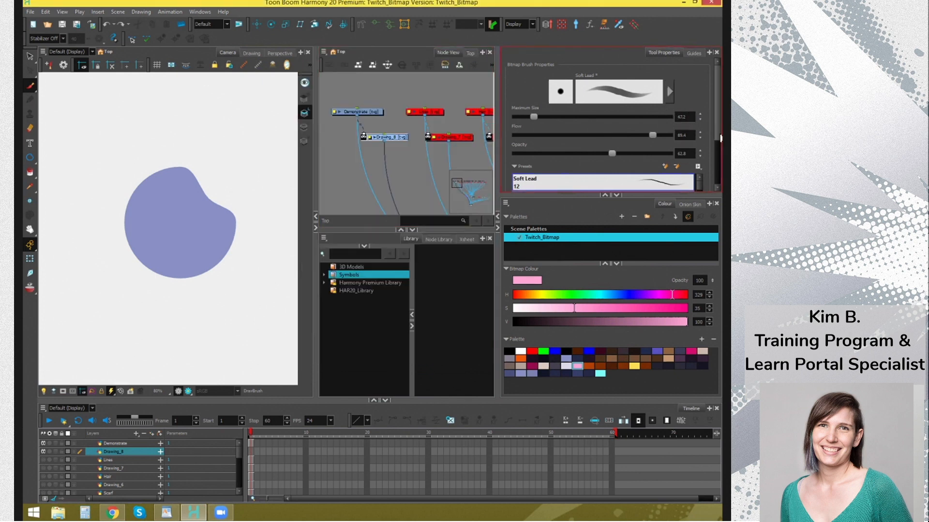
Save the customised Soft Lead settings as a new brush preset named Brush 1 and locate it in the preset list
{"action": "scroll", "coordinate": [720, 139], "scroll_direction": "down", "scroll_amount": 1}
{"action": "left_click", "coordinate": [664, 153]}
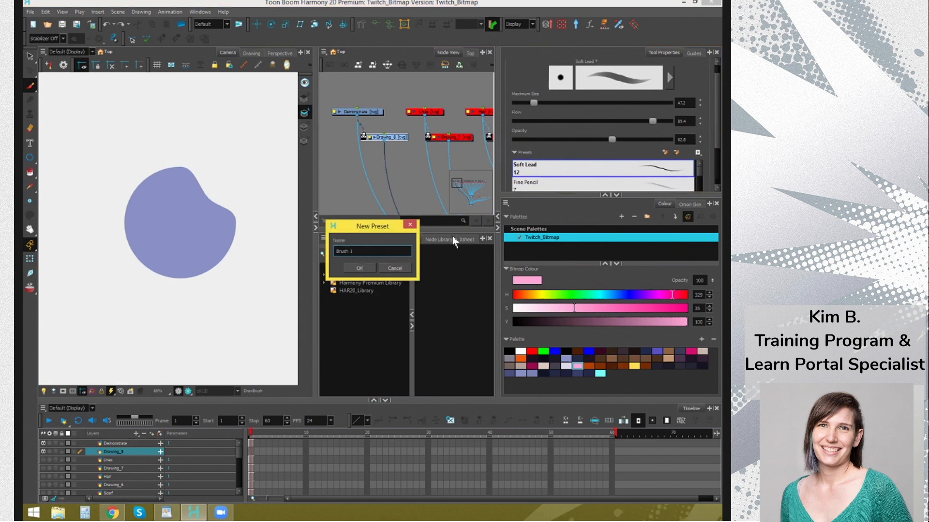
{"action": "left_click", "coordinate": [361, 268]}
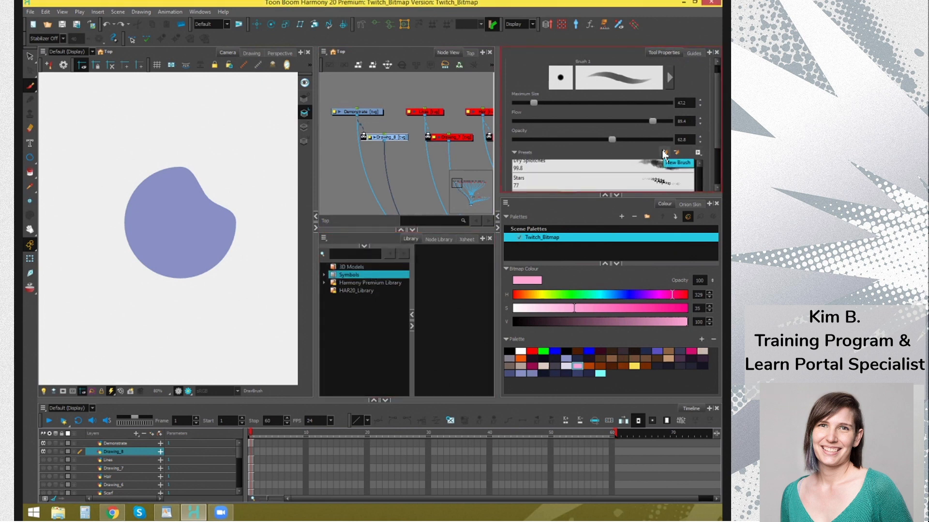
{"action": "scroll", "coordinate": [716, 157], "scroll_direction": "down", "scroll_amount": 3}
{"action": "scroll", "coordinate": [716, 157], "scroll_direction": "down", "scroll_amount": 1}
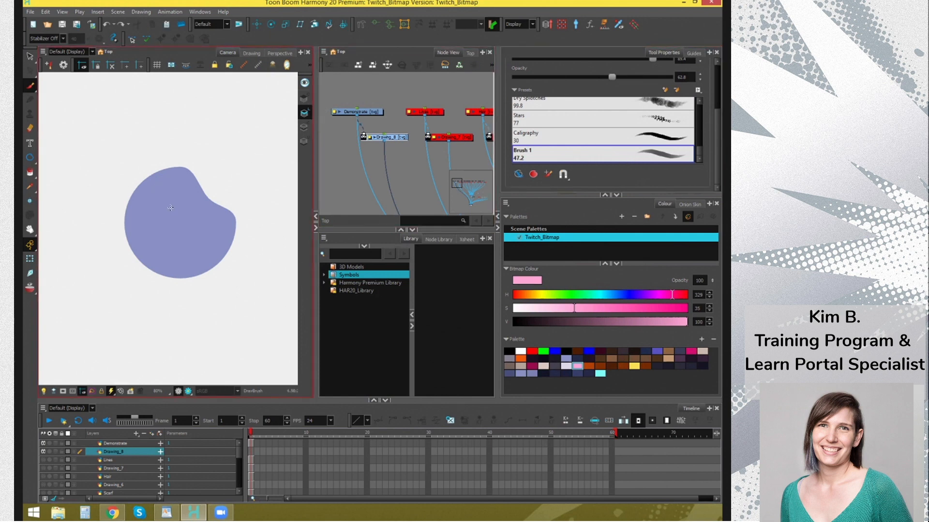
Paint overlapping pink test strokes on the blue shape with Brush 1, then undo them
{"action": "mouse_move", "coordinate": [198, 184]}
{"action": "left_mouse_down"}
{"action": "mouse_move", "coordinate": [188, 229]}
{"action": "mouse_move", "coordinate": [186, 206]}
{"action": "mouse_move", "coordinate": [189, 255]}
{"action": "mouse_move", "coordinate": [157, 202]}
{"action": "mouse_move", "coordinate": [170, 224]}
{"action": "left_mouse_up"}
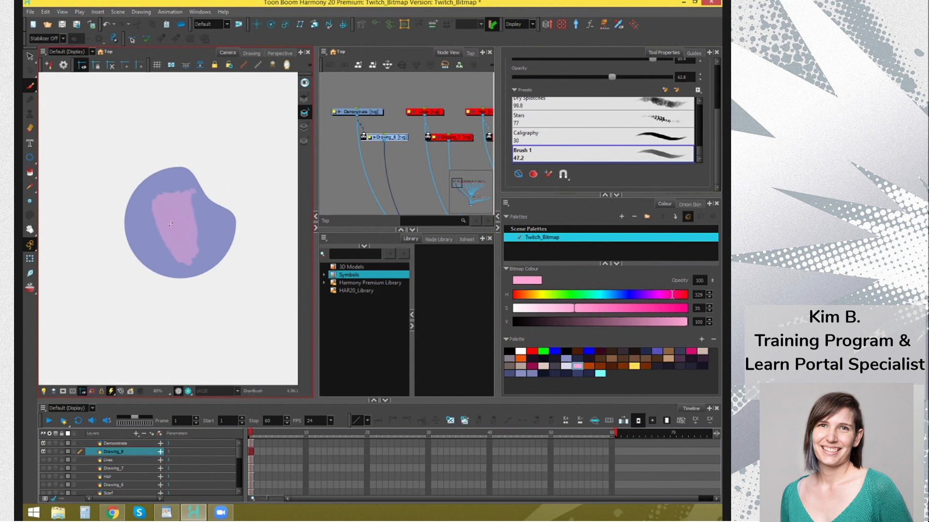
{"action": "left_click_drag", "start_coordinate": [183, 261], "coordinate": [174, 240]}
{"action": "key", "text": "alt+s"}
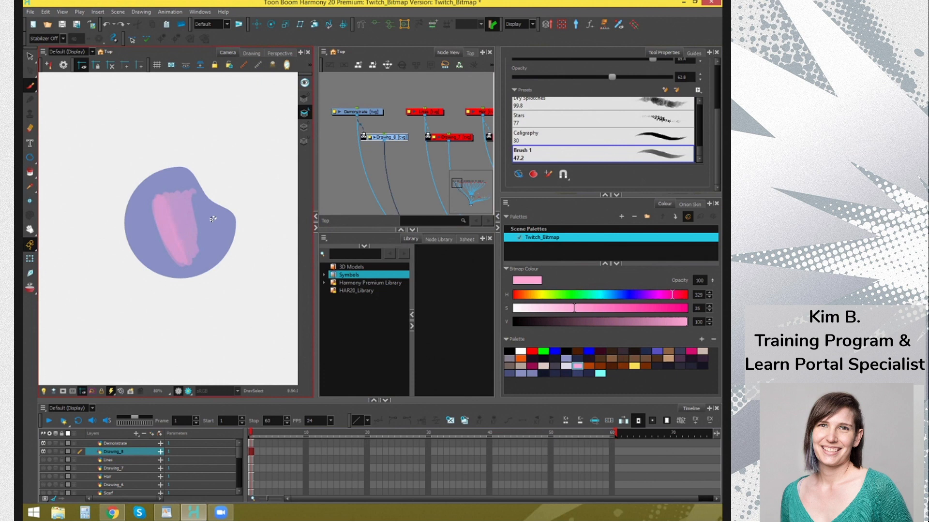
{"action": "key", "text": "ctrl+z"}
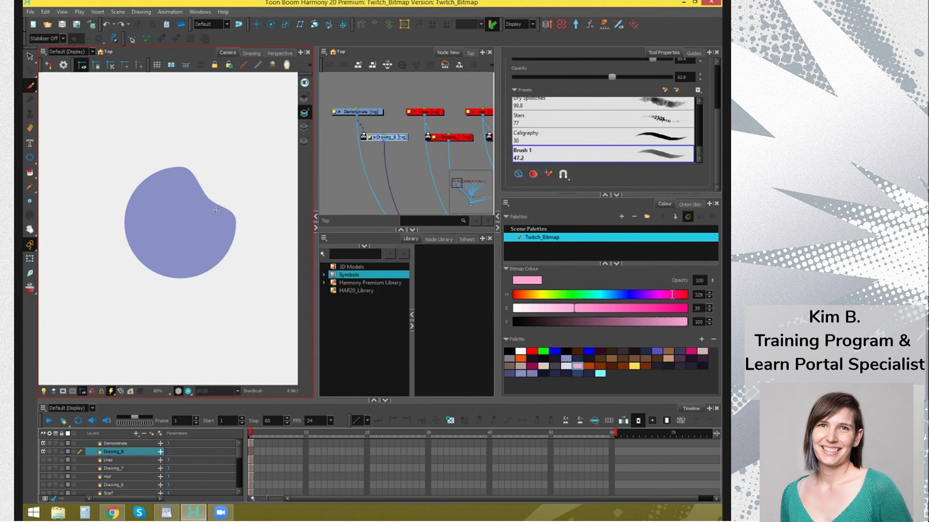
Lower Brush 1's maximum opacity to 52.1 in its transparency properties
{"action": "left_click_drag", "start_coordinate": [717, 146], "coordinate": [721, 111]}
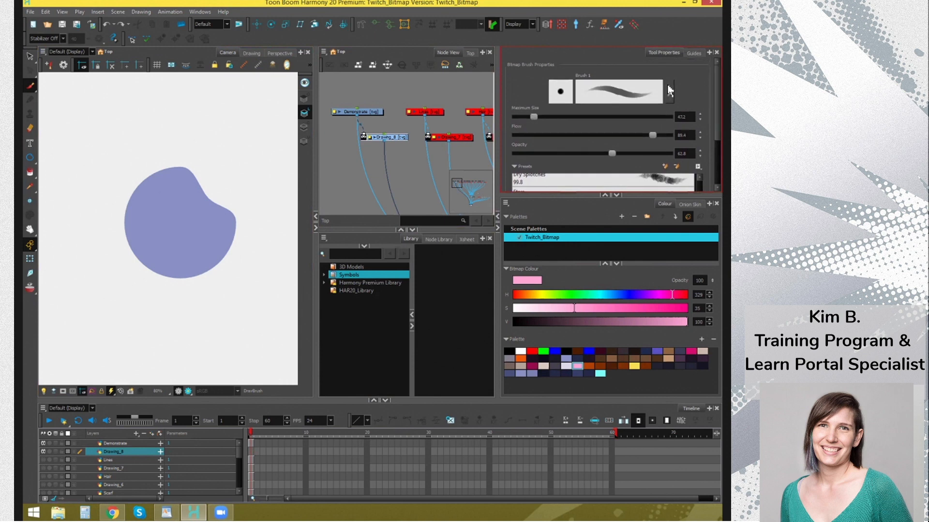
{"action": "left_click", "coordinate": [670, 88]}
{"action": "left_click", "coordinate": [348, 106]}
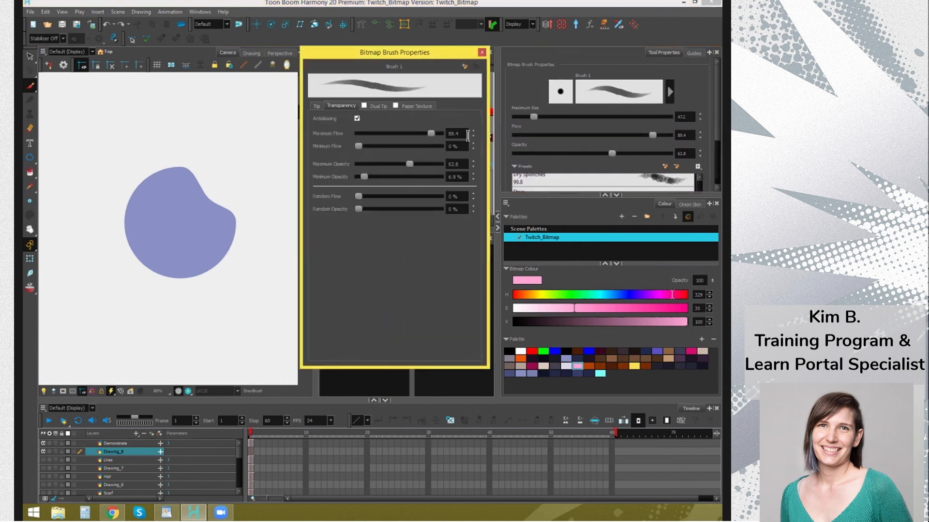
{"action": "left_click", "coordinate": [408, 163]}
{"action": "left_click_drag", "start_coordinate": [401, 165], "coordinate": [400, 164]}
{"action": "left_click", "coordinate": [483, 53]}
Paint overlapping pink strokes down the left part of the blue shape to test the brush's opacity build-up
{"action": "mouse_move", "coordinate": [161, 195]}
{"action": "left_mouse_down"}
{"action": "mouse_move", "coordinate": [178, 262]}
{"action": "mouse_move", "coordinate": [164, 187]}
{"action": "left_mouse_up"}
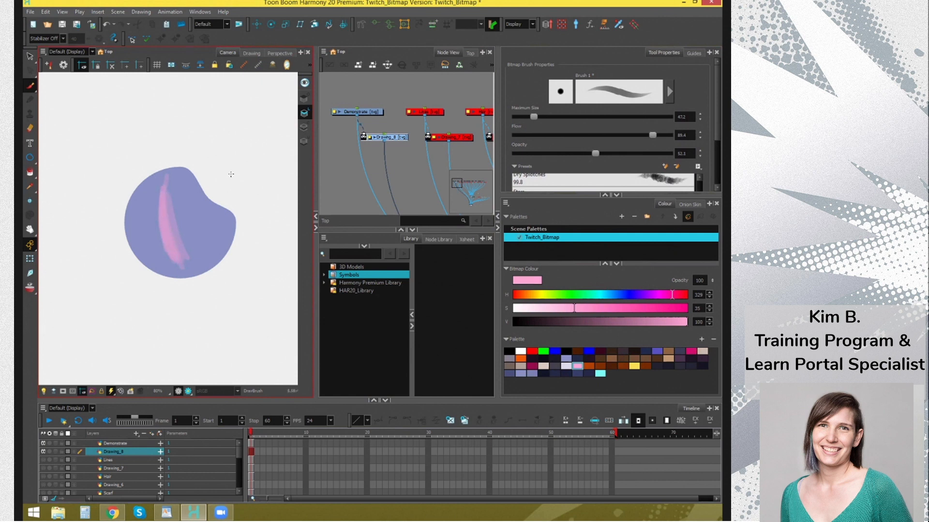
{"action": "scroll", "coordinate": [199, 239], "scroll_direction": "up", "scroll_amount": 3}
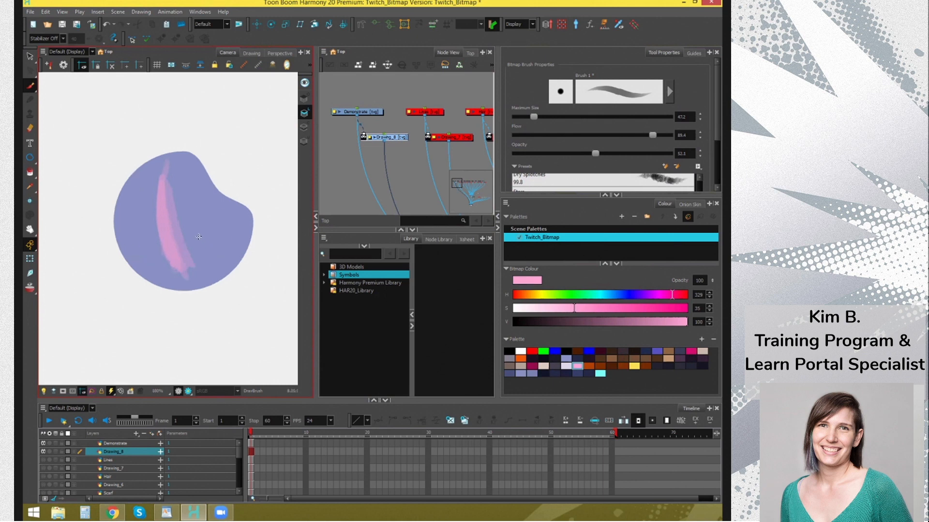
{"action": "scroll", "coordinate": [195, 230], "scroll_direction": "up", "scroll_amount": 2}
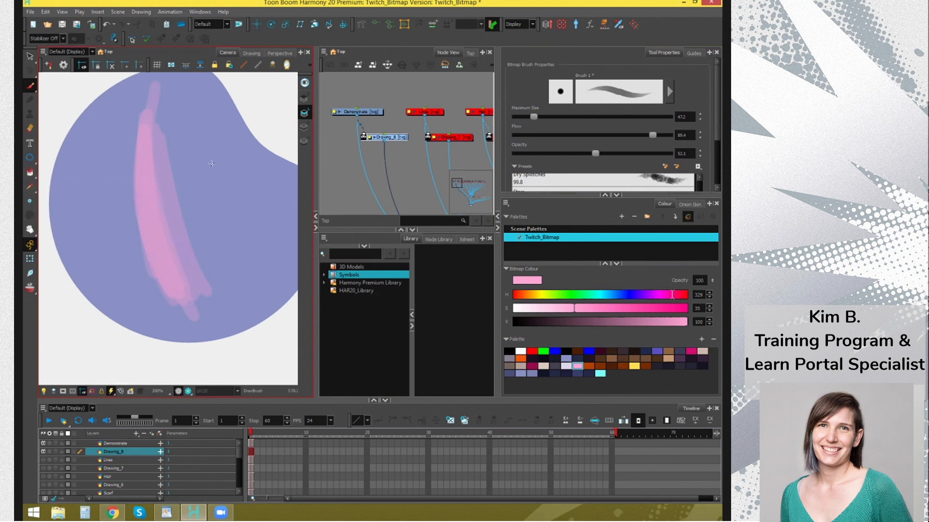
Sample the semi-transparent pink from the overlapping strokes with the Dropper and return to the Brush tool
{"action": "key", "text": "alt+d"}
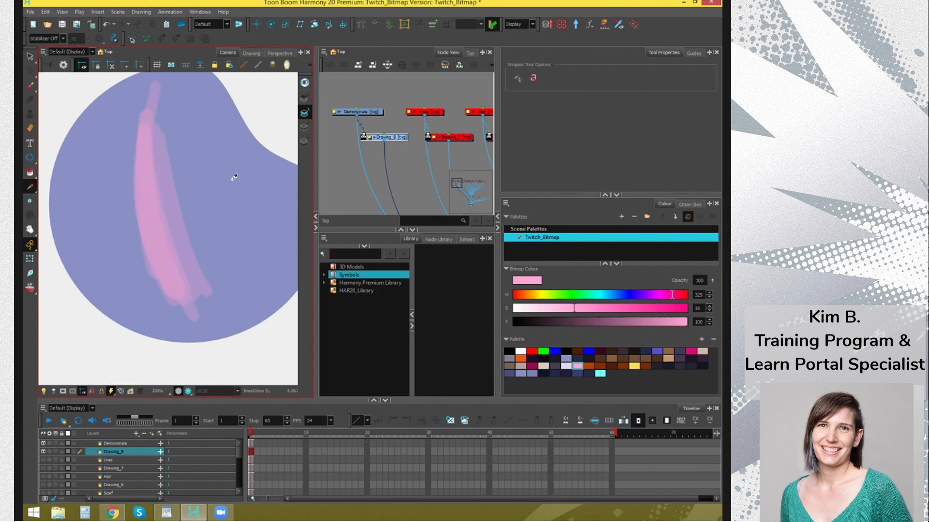
{"action": "left_click", "coordinate": [166, 218]}
{"action": "left_click", "coordinate": [169, 236]}
{"action": "key", "text": "alt+b"}
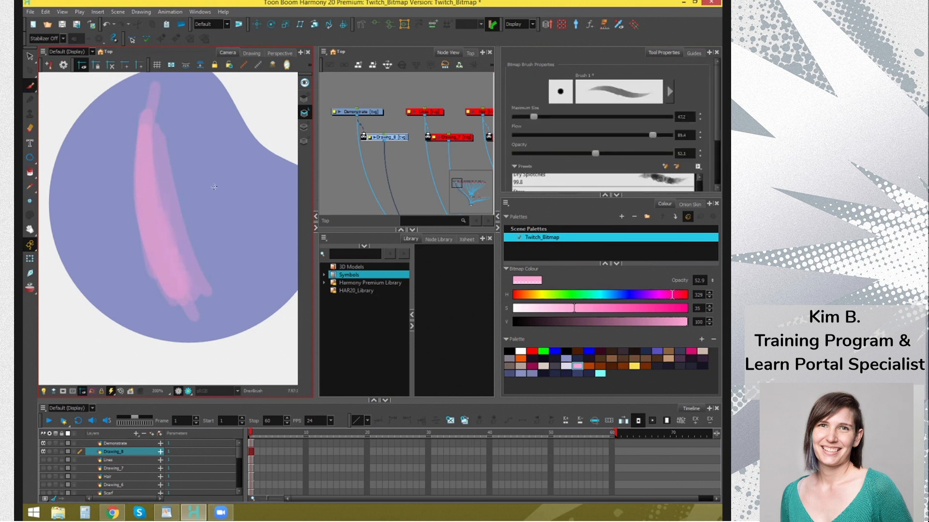
Select the pink test strokes on Drawing_8 and delete them
{"action": "key", "text": "1"}
{"action": "key", "text": "1"}
{"action": "key", "text": "1"}
{"action": "key", "text": "2"}
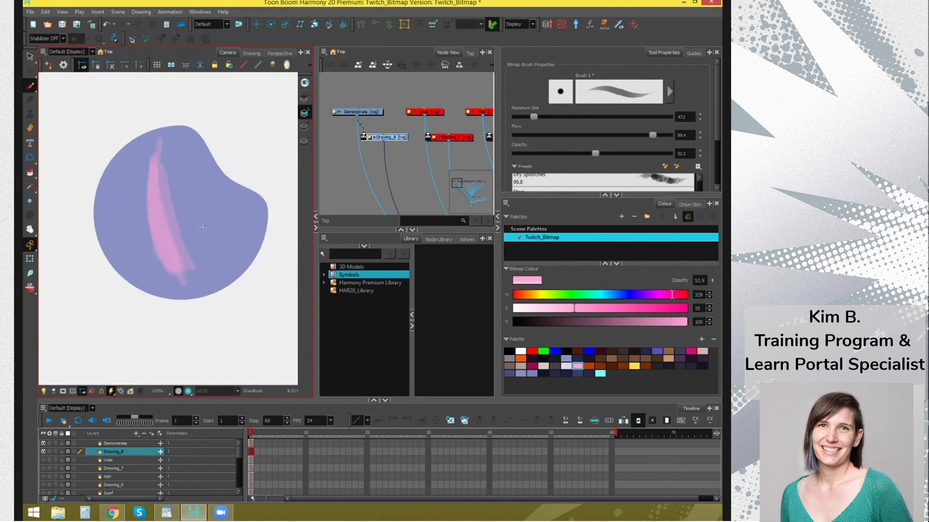
{"action": "left_click", "coordinate": [36, 58]}
{"action": "left_click_drag", "start_coordinate": [116, 118], "coordinate": [217, 191]}
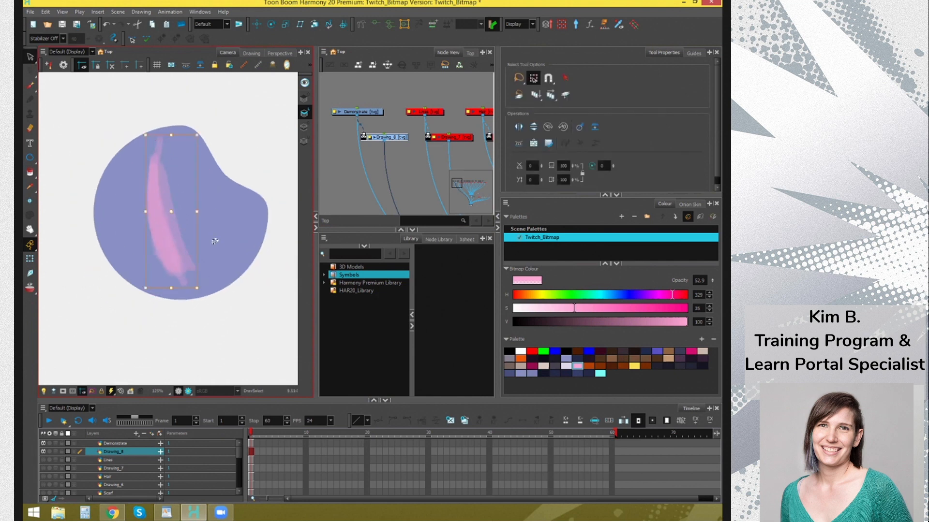
{"action": "key", "text": "Delete"}
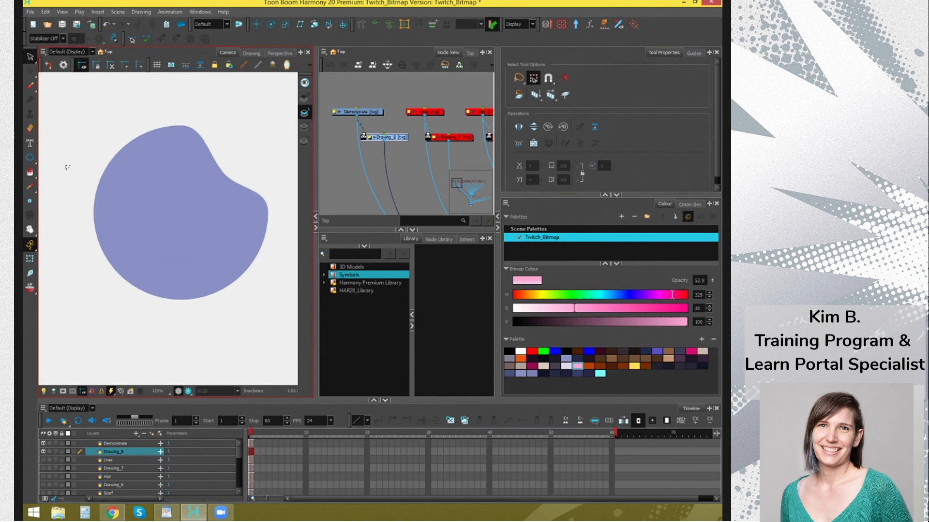
Sample the shape's blue-violet fill with the Dropper and add it to the bitmap palette as a new swatch
{"action": "left_click", "coordinate": [31, 187]}
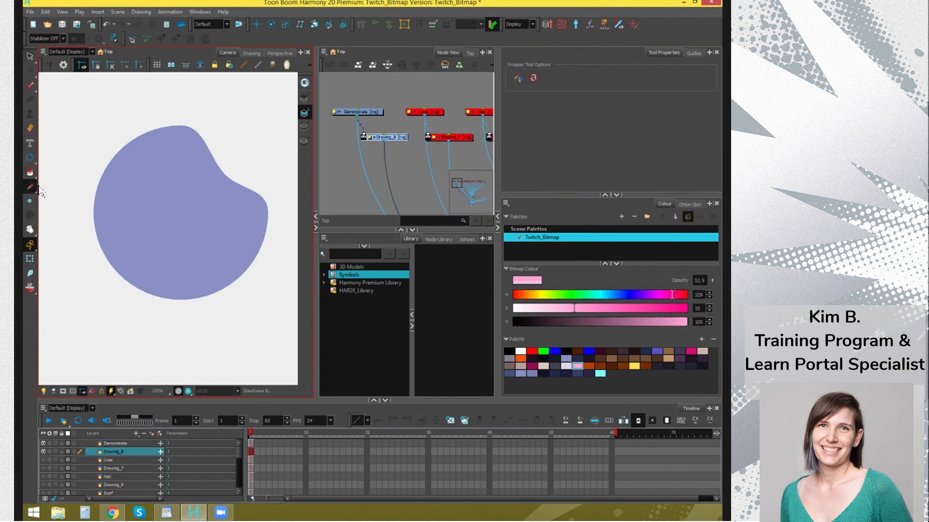
{"action": "left_click", "coordinate": [165, 195]}
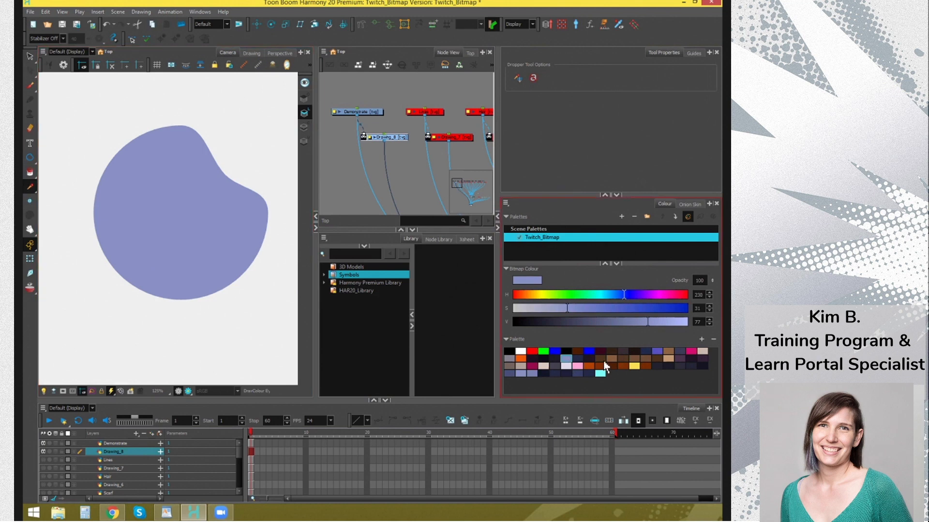
{"action": "left_click", "coordinate": [701, 340]}
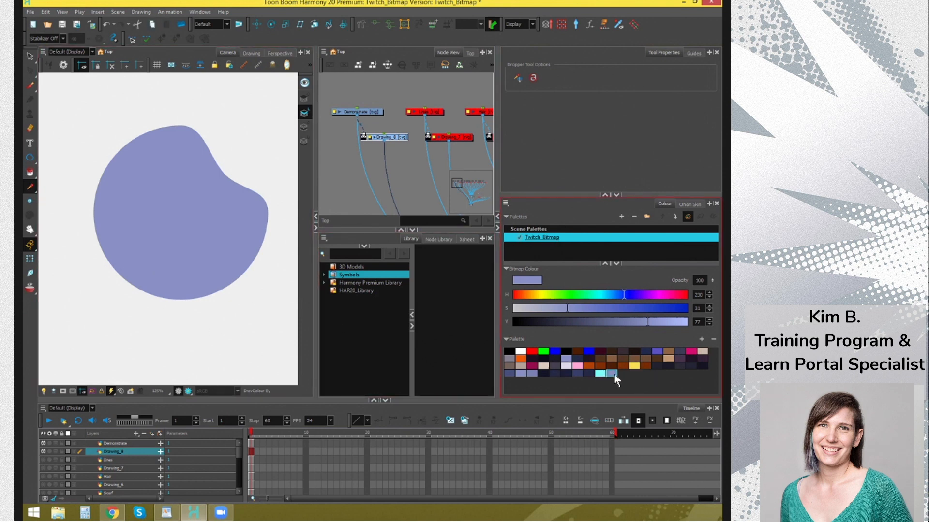
Change the new swatch to a dark blue-violet with hue 241, saturation 47 and value 49
{"action": "double_click", "coordinate": [614, 375]}
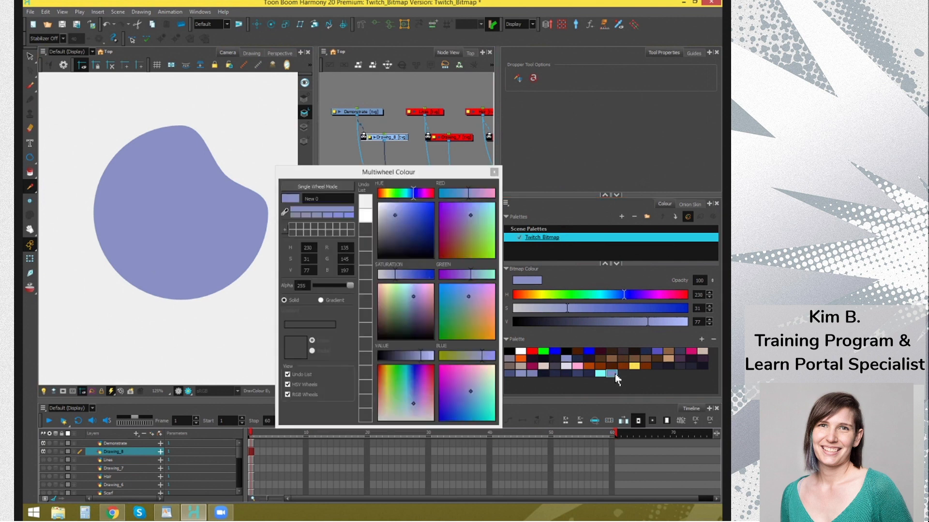
{"action": "left_click", "coordinate": [393, 173]}
{"action": "left_click_drag", "start_coordinate": [393, 173], "coordinate": [360, 147]}
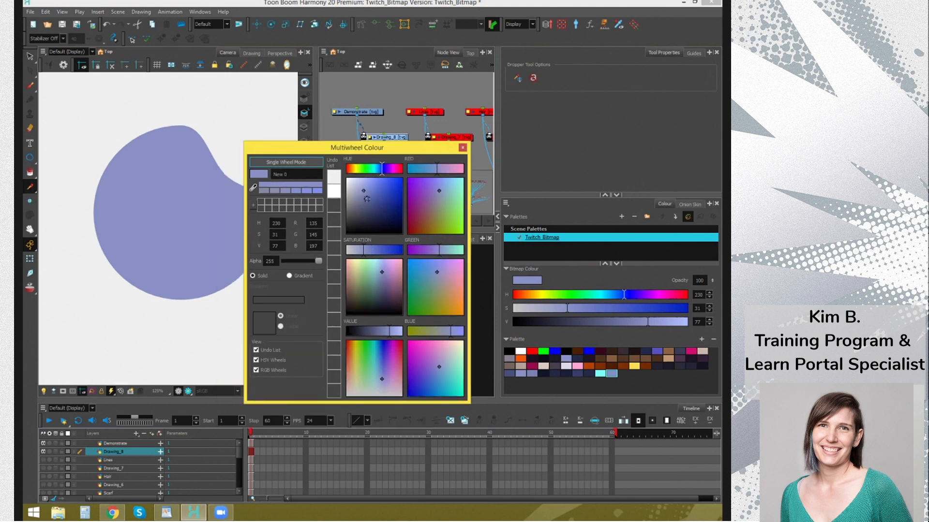
{"action": "left_click_drag", "start_coordinate": [363, 191], "coordinate": [362, 211]}
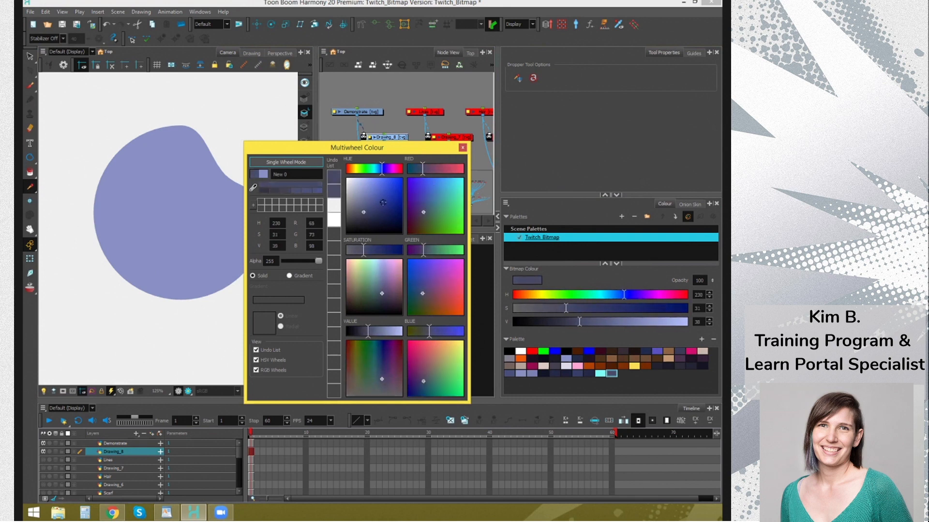
{"action": "mouse_move", "coordinate": [424, 170]}
{"action": "left_mouse_down"}
{"action": "mouse_move", "coordinate": [429, 180]}
{"action": "mouse_move", "coordinate": [425, 170]}
{"action": "left_mouse_up"}
{"action": "left_click_drag", "start_coordinate": [362, 212], "coordinate": [368, 208]}
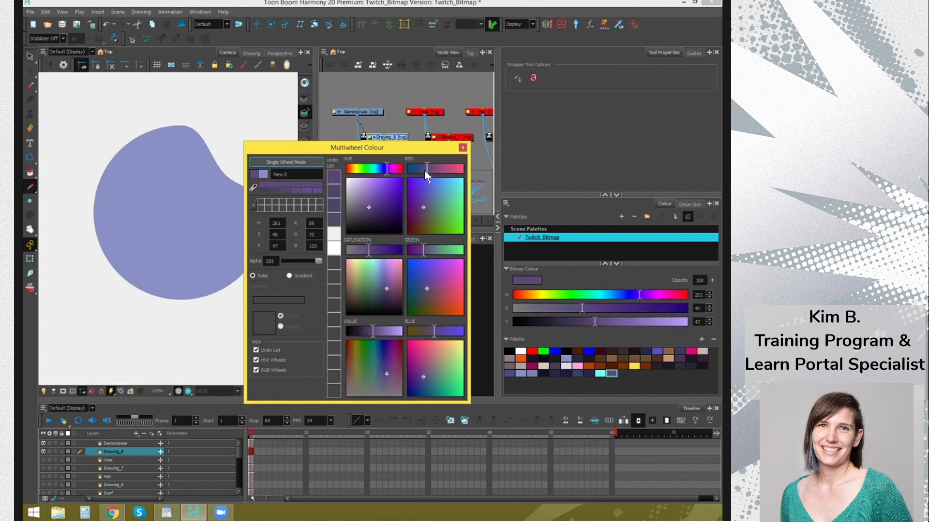
{"action": "left_click_drag", "start_coordinate": [428, 171], "coordinate": [425, 171]}
{"action": "left_click_drag", "start_coordinate": [368, 212], "coordinate": [372, 206]}
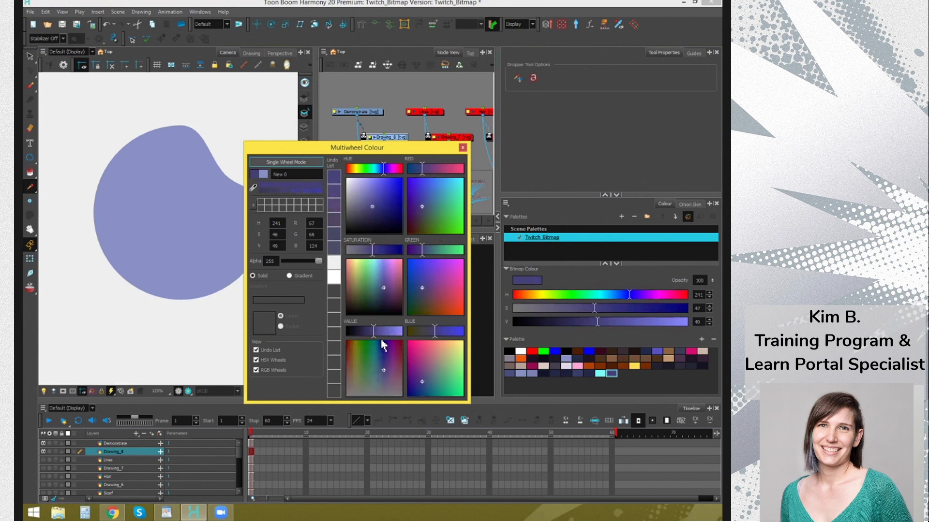
{"action": "left_click", "coordinate": [462, 148]}
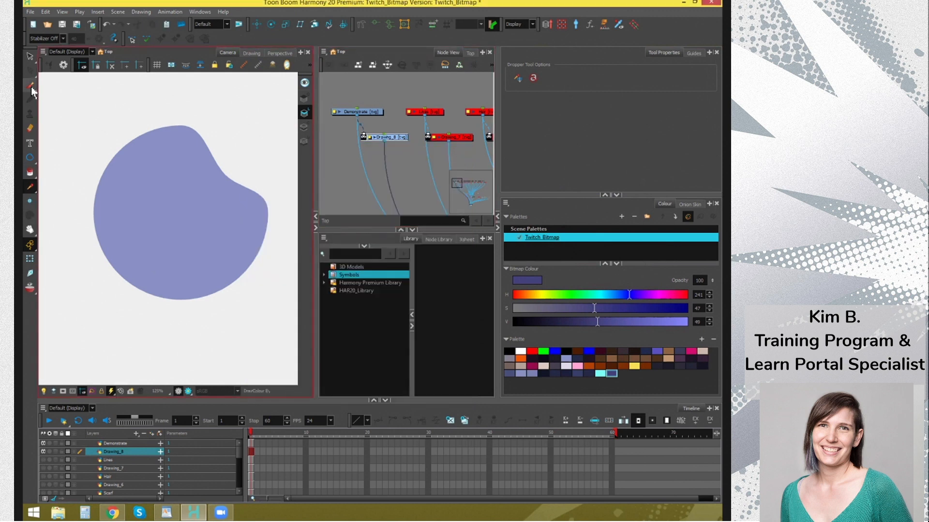
Set the bitmap brush to maximum size 98.1 and opacity 29.8
{"action": "key", "text": "alt+b"}
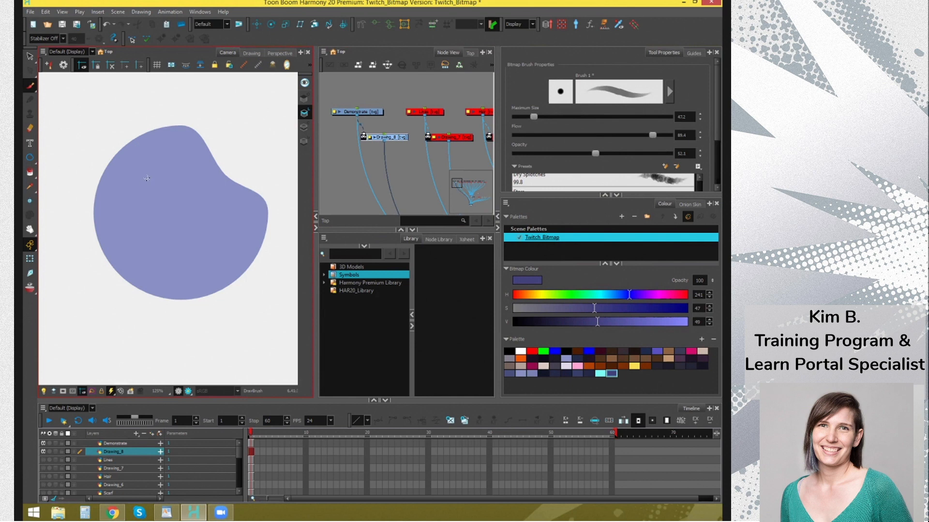
{"action": "key", "text": "o"}
{"action": "left_click_drag", "start_coordinate": [153, 172], "coordinate": [163, 173]}
{"action": "left_click", "coordinate": [669, 98]}
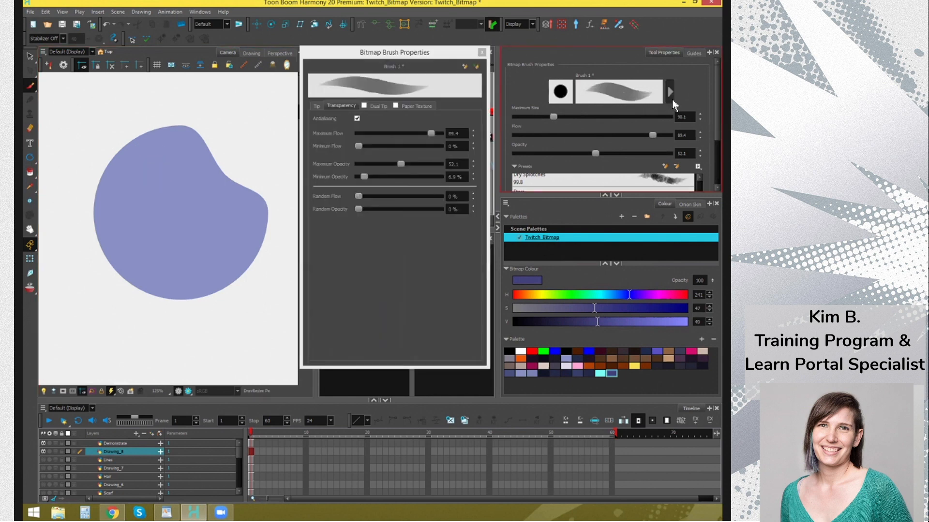
{"action": "left_click", "coordinate": [672, 98]}
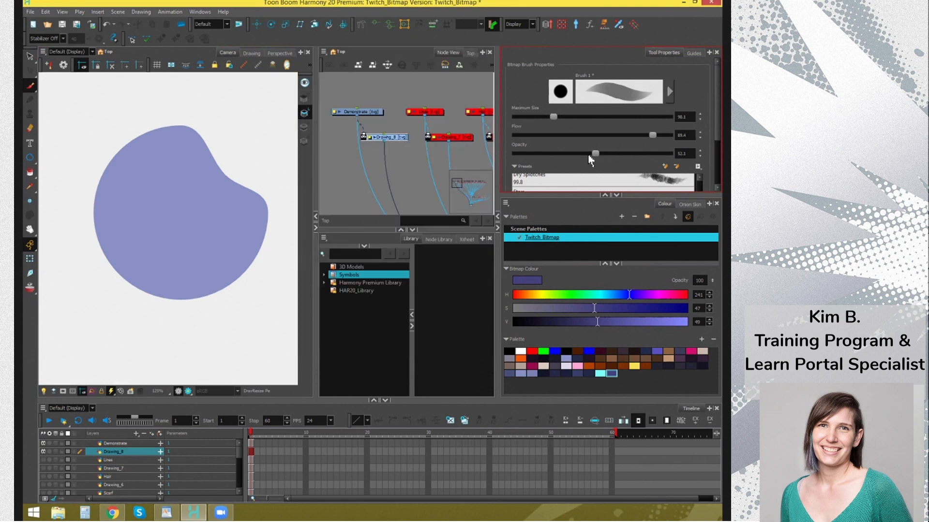
{"action": "left_click_drag", "start_coordinate": [595, 153], "coordinate": [587, 154]}
{"action": "left_click", "coordinate": [555, 155]}
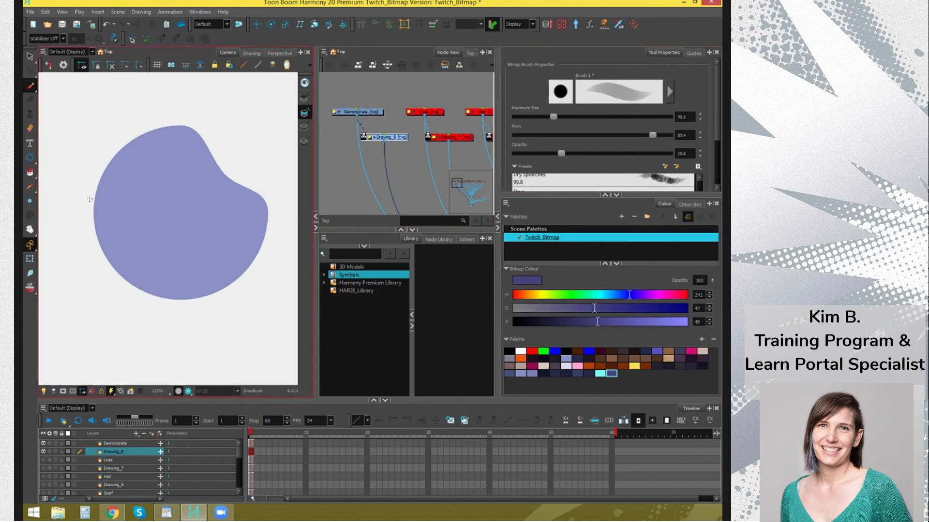
Paint layered dark shading along the shape's left and lower edges, building up the tone with overlapping strokes
{"action": "mouse_move", "coordinate": [125, 280]}
{"action": "left_mouse_down"}
{"action": "mouse_move", "coordinate": [103, 154]}
{"action": "mouse_move", "coordinate": [128, 276]}
{"action": "left_mouse_up"}
{"action": "mouse_move", "coordinate": [104, 147]}
{"action": "left_mouse_down"}
{"action": "mouse_move", "coordinate": [95, 175]}
{"action": "mouse_move", "coordinate": [139, 285]}
{"action": "mouse_move", "coordinate": [154, 298]}
{"action": "left_mouse_up"}
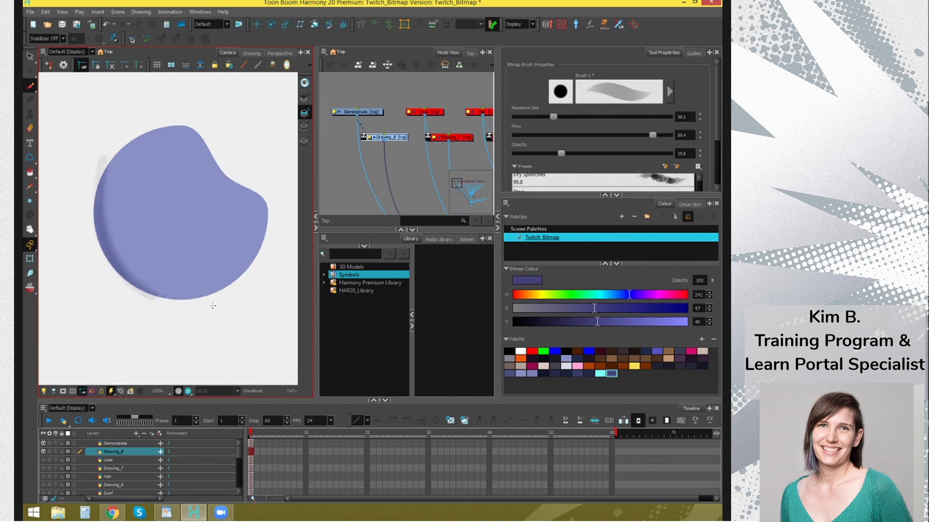
{"action": "mouse_move", "coordinate": [118, 144]}
{"action": "left_mouse_down"}
{"action": "mouse_move", "coordinate": [192, 301]}
{"action": "mouse_move", "coordinate": [122, 253]}
{"action": "mouse_move", "coordinate": [182, 264]}
{"action": "left_mouse_up"}
{"action": "left_click_drag", "start_coordinate": [102, 155], "coordinate": [251, 285]}
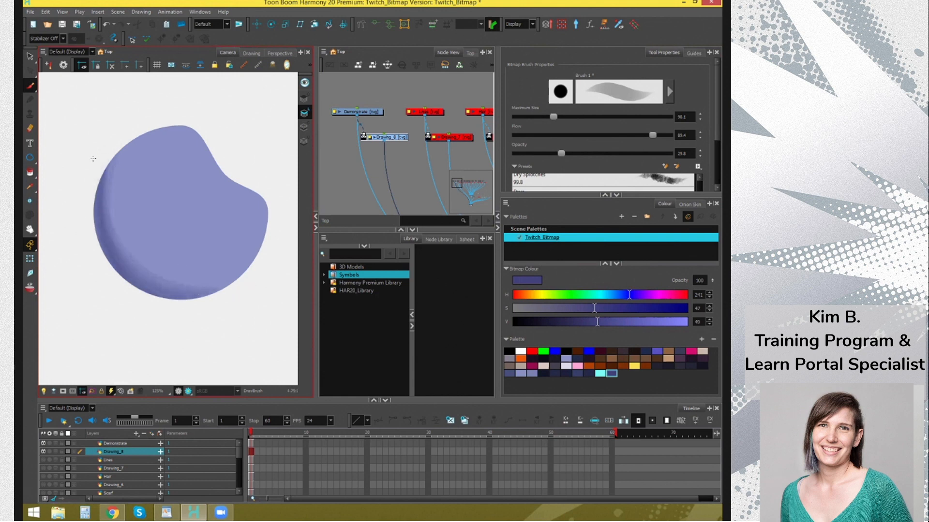
{"action": "mouse_move", "coordinate": [93, 158]}
{"action": "left_mouse_down"}
{"action": "mouse_move", "coordinate": [126, 270]}
{"action": "mouse_move", "coordinate": [235, 290]}
{"action": "left_mouse_up"}
{"action": "left_click_drag", "start_coordinate": [102, 170], "coordinate": [234, 290]}
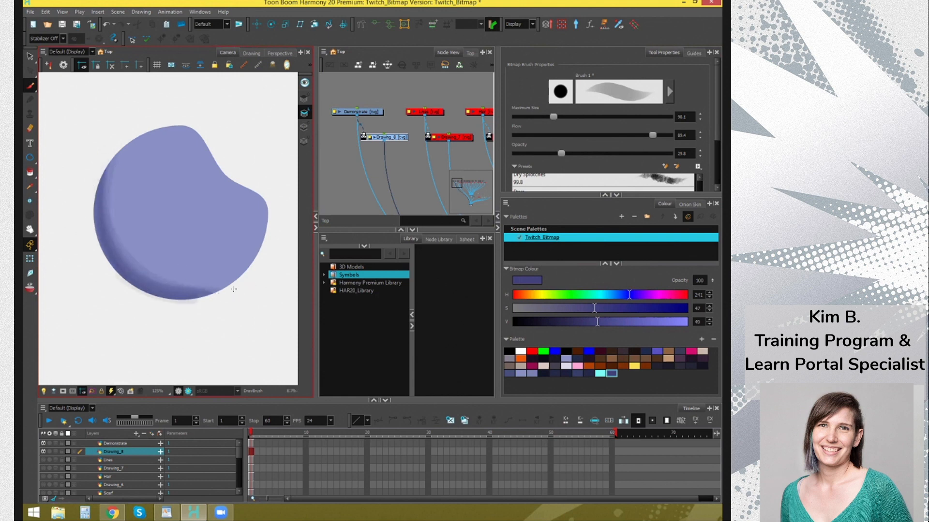
{"action": "left_click_drag", "start_coordinate": [102, 174], "coordinate": [227, 293]}
{"action": "mouse_move", "coordinate": [109, 175]}
{"action": "left_mouse_down"}
{"action": "mouse_move", "coordinate": [145, 273]}
{"action": "mouse_move", "coordinate": [213, 293]}
{"action": "left_mouse_up"}
{"action": "left_click_drag", "start_coordinate": [98, 203], "coordinate": [168, 271]}
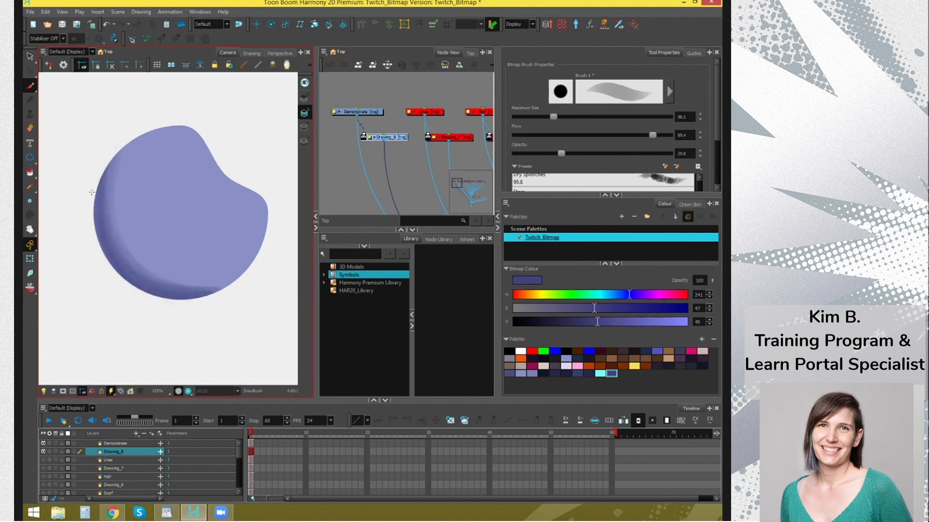
{"action": "left_click_drag", "start_coordinate": [97, 174], "coordinate": [108, 268]}
Sample the semi-transparent shading colour at the shape's lower left, then switch to the Demonstrate layer
{"action": "key", "text": "d"}
{"action": "left_click", "coordinate": [131, 254]}
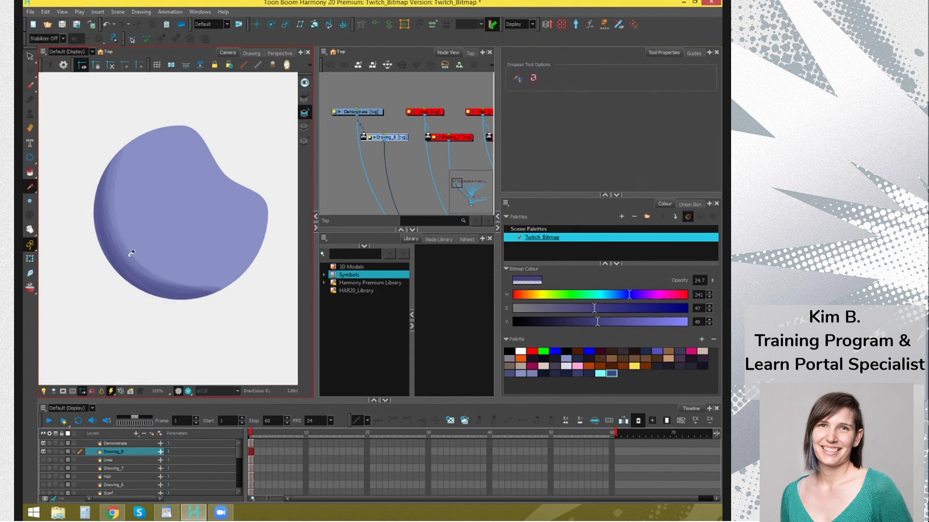
{"action": "key", "text": "h"}
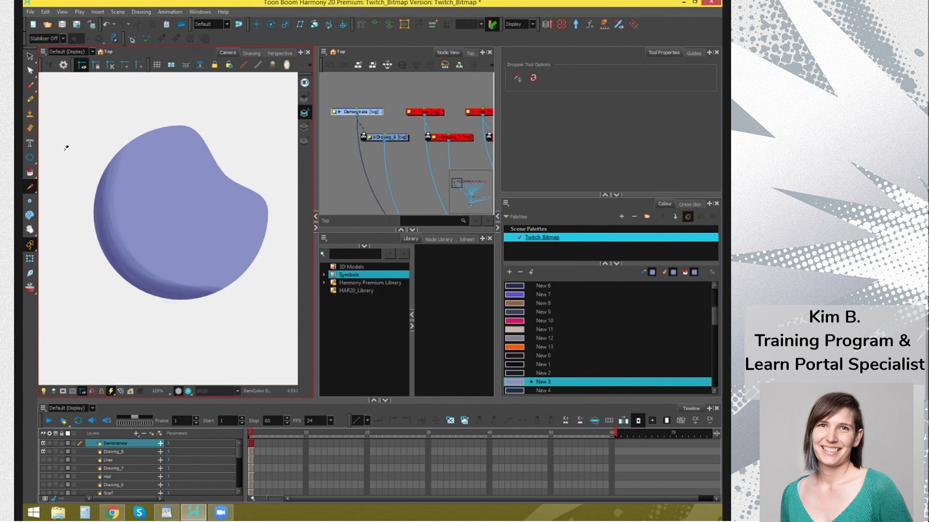
Look through the Brush tool's vector presets while the Demonstrate layer is active
{"action": "left_click", "coordinate": [31, 86]}
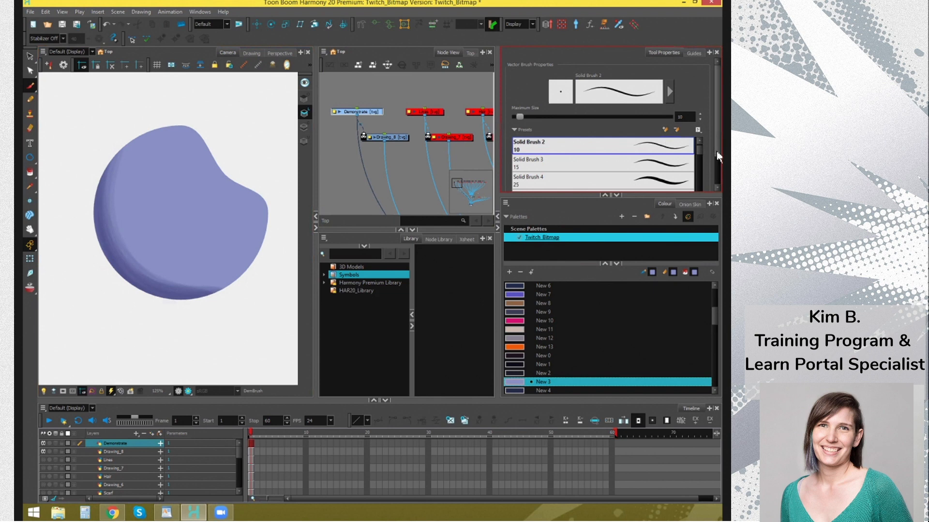
{"action": "scroll", "coordinate": [715, 159], "scroll_direction": "down", "scroll_amount": 2}
{"action": "left_click", "coordinate": [700, 187]}
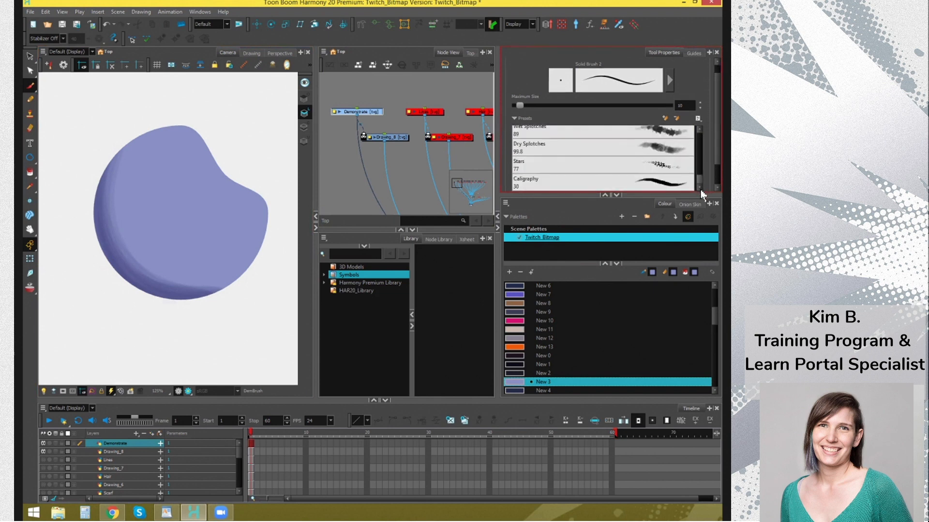
{"action": "scroll", "coordinate": [721, 172], "scroll_direction": "down", "scroll_amount": 1}
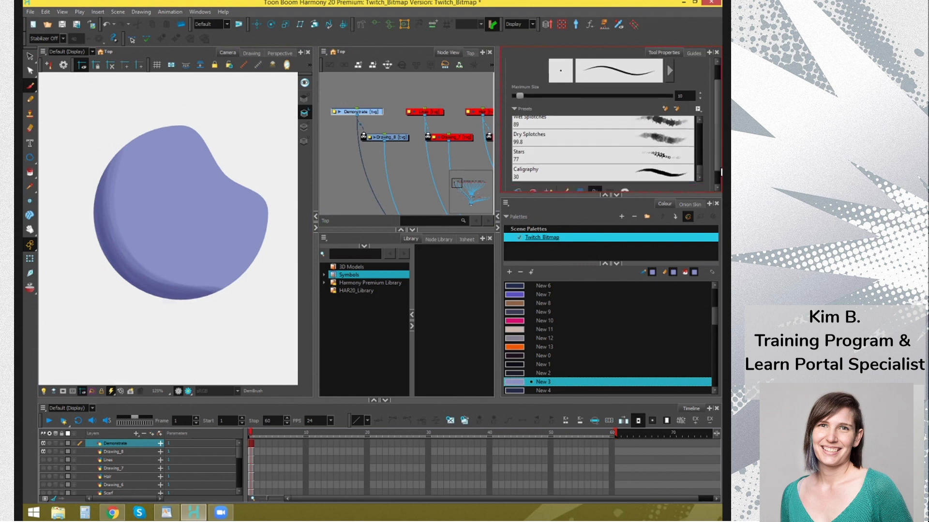
{"action": "scroll", "coordinate": [721, 172], "scroll_direction": "down", "scroll_amount": 1}
{"action": "scroll", "coordinate": [698, 125], "scroll_direction": "up", "scroll_amount": 5}
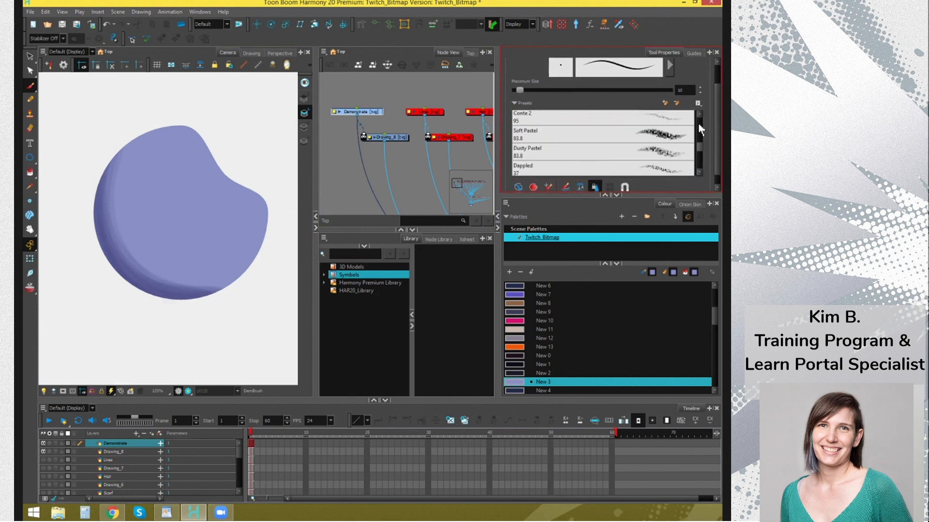
{"action": "scroll", "coordinate": [700, 129], "scroll_direction": "down", "scroll_amount": 5}
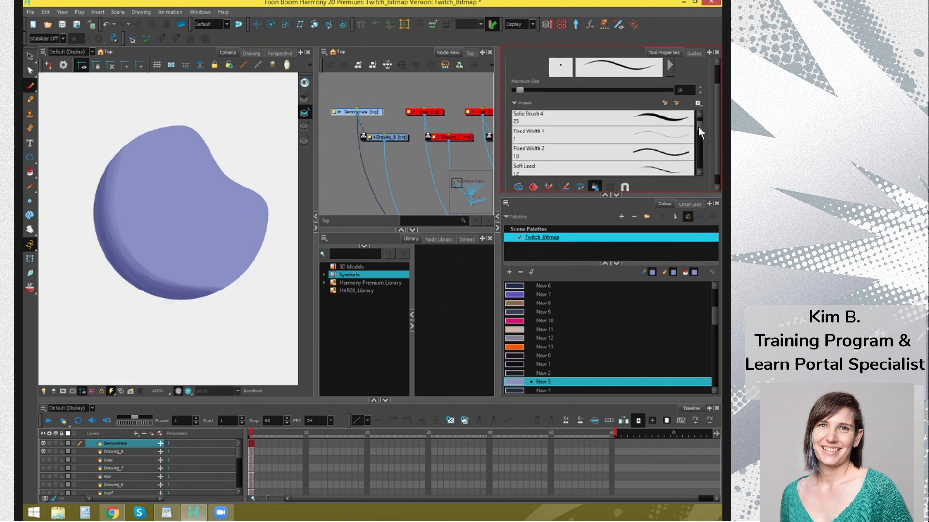
Lock the Demonstrate layer and make Drawing_8 the active layer
{"action": "left_click", "coordinate": [399, 140]}
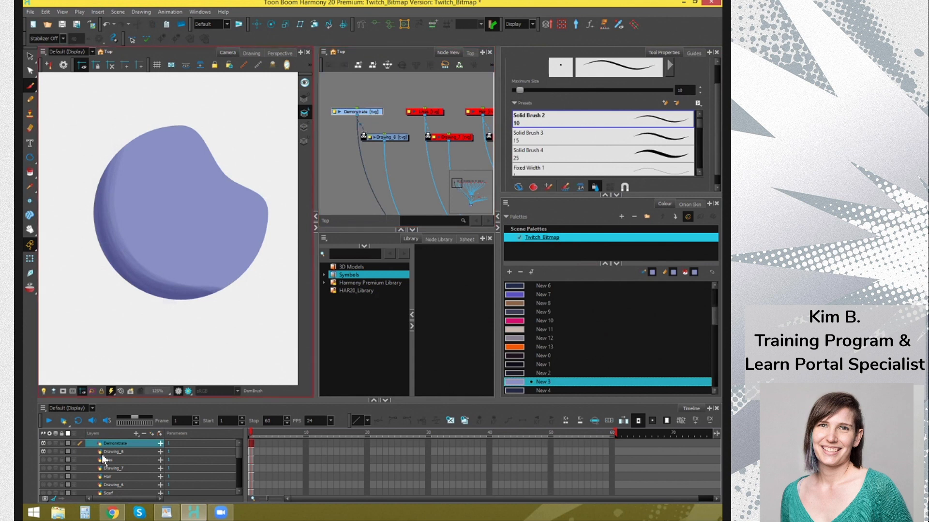
{"action": "left_click", "coordinate": [61, 443]}
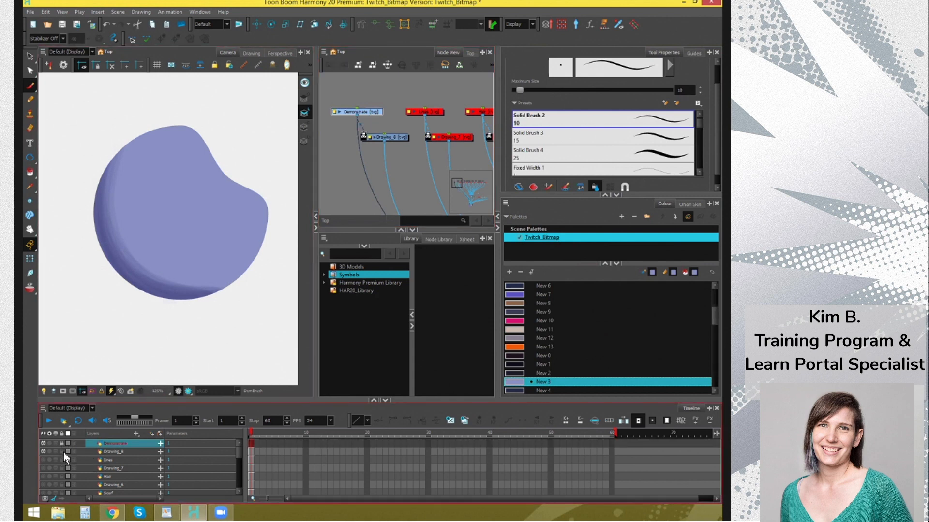
{"action": "left_click", "coordinate": [401, 138]}
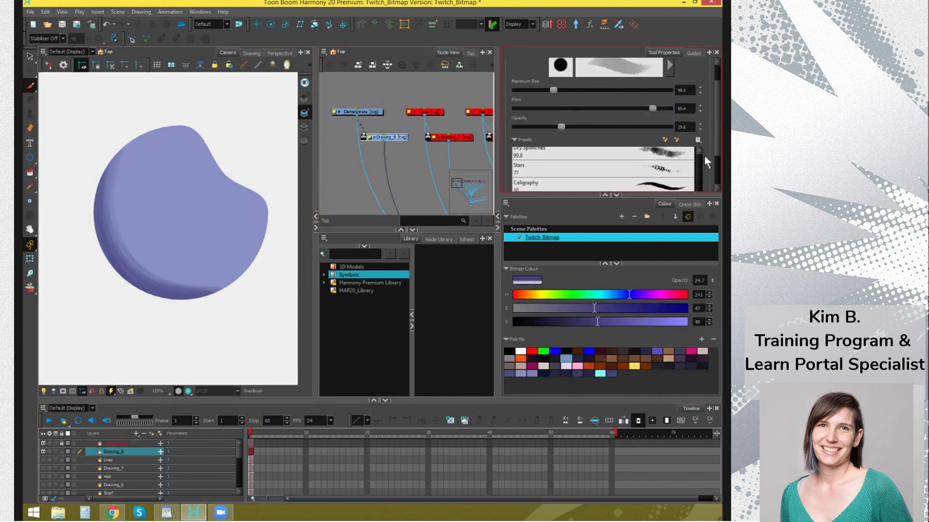
Soften the shading from the shape's lower edge up its left side, using the Brush 1 preset and a colour sampled from the lower-left shading
{"action": "scroll", "coordinate": [706, 162], "scroll_direction": "down", "scroll_amount": 3}
{"action": "left_click", "coordinate": [689, 157]}
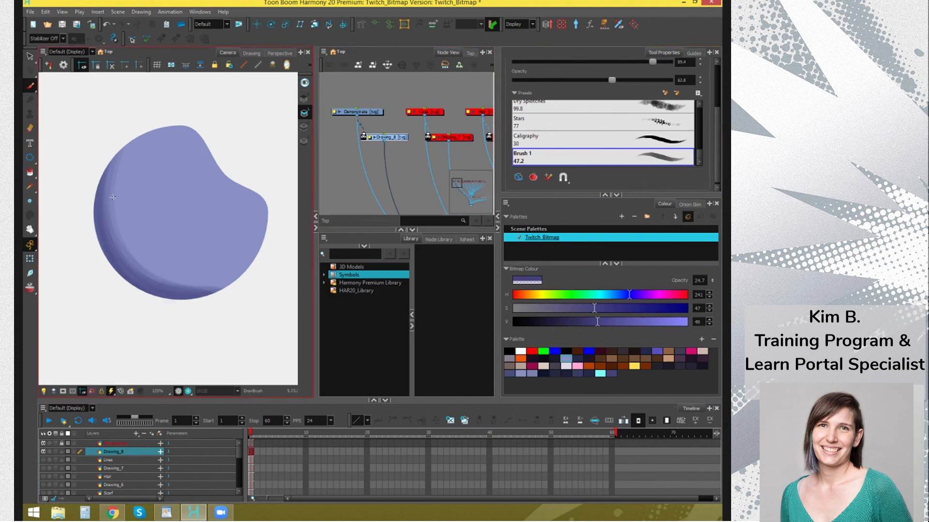
{"action": "key", "text": "d"}
{"action": "left_click", "coordinate": [132, 257]}
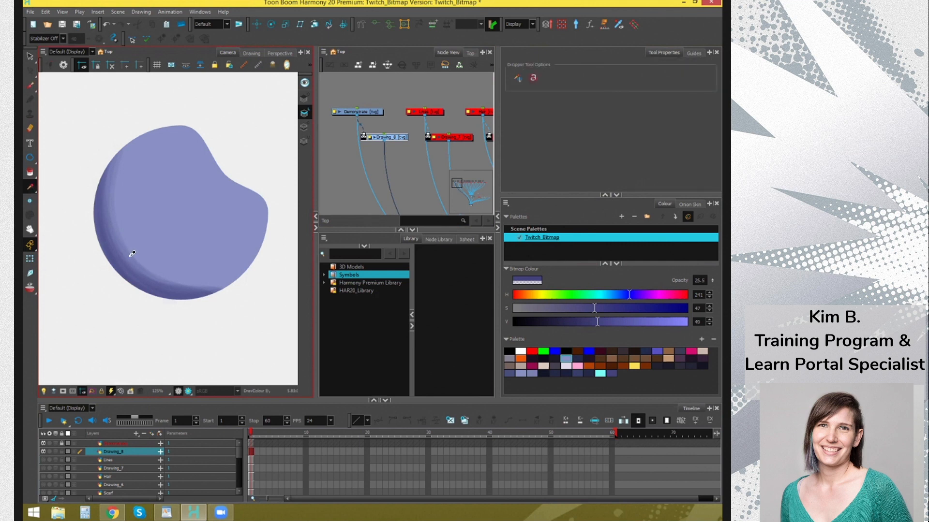
{"action": "key", "text": "alt+b"}
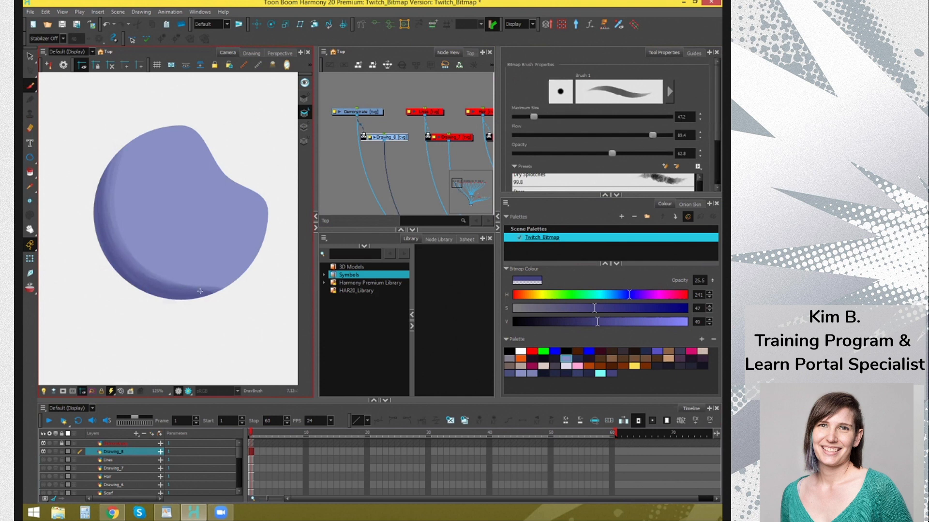
{"action": "mouse_move", "coordinate": [200, 291]}
{"action": "left_mouse_down"}
{"action": "mouse_move", "coordinate": [124, 256]}
{"action": "mouse_move", "coordinate": [114, 204]}
{"action": "left_mouse_up"}
Continue blending the shading's inner edge with Brush 1, resampling its colour at the shape's upper left and lower left
{"action": "key", "text": "alt+k"}
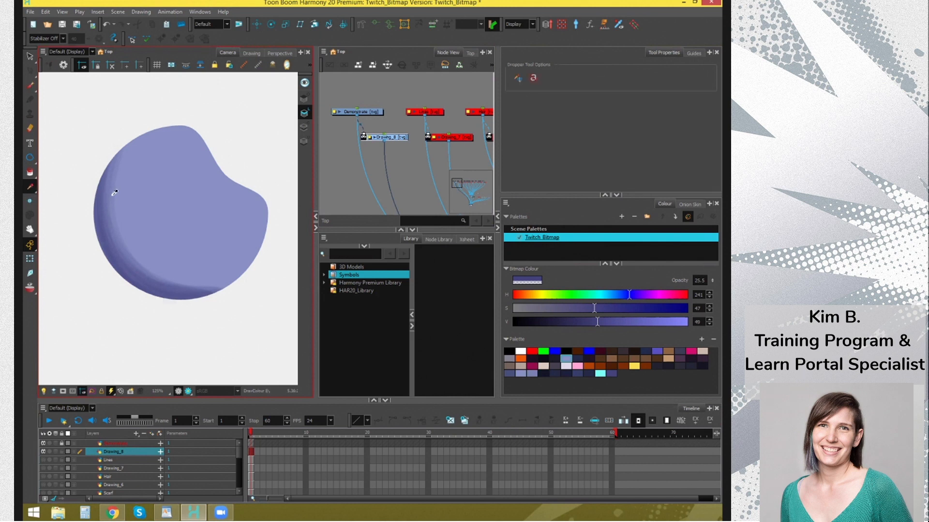
{"action": "left_click", "coordinate": [116, 193]}
{"action": "key", "text": "alt+b"}
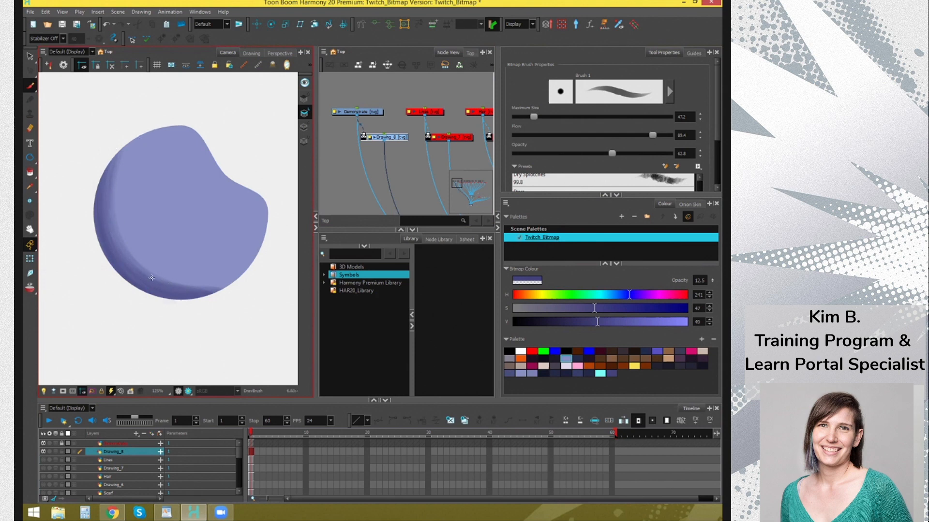
{"action": "key", "text": "d"}
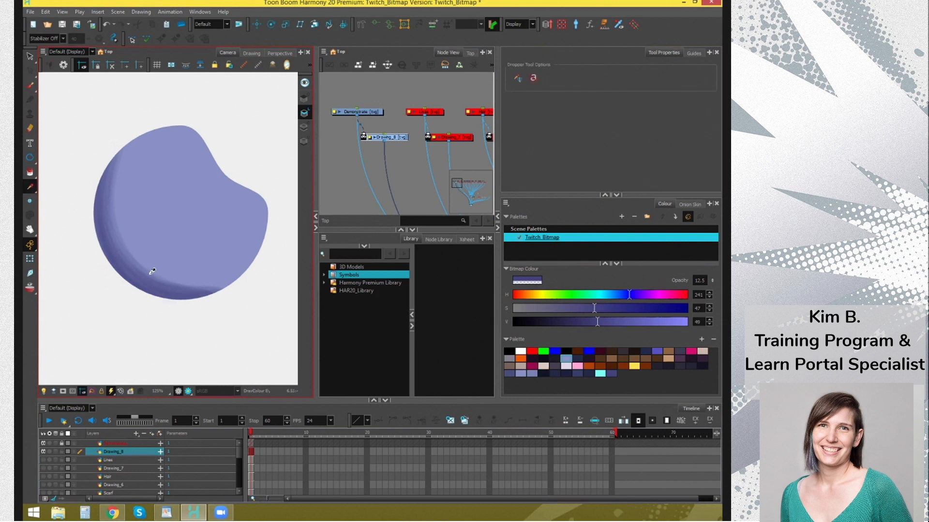
{"action": "left_click", "coordinate": [153, 274]}
{"action": "key", "text": "alt+b"}
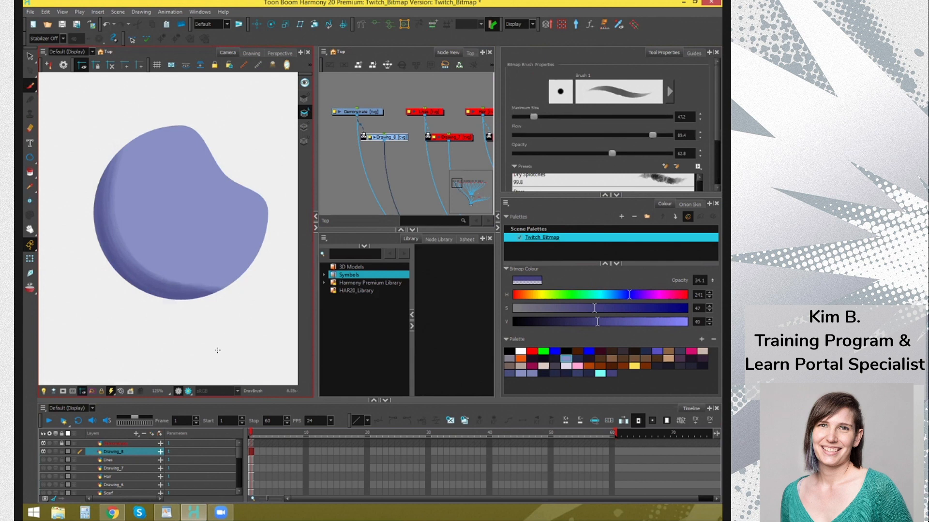
Examine the shaded shape from farther out, beside the finished character artwork
{"action": "scroll", "coordinate": [190, 182], "scroll_direction": "down", "scroll_amount": 5}
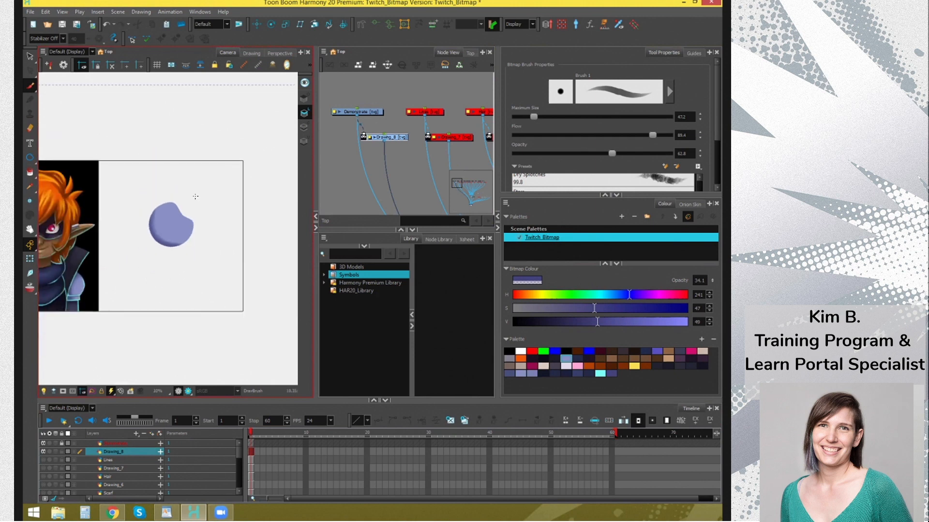
{"action": "scroll", "coordinate": [232, 184], "scroll_direction": "up", "scroll_amount": 2}
{"action": "scroll", "coordinate": [197, 195], "scroll_direction": "up", "scroll_amount": 1}
{"action": "left_click_drag", "start_coordinate": [241, 188], "coordinate": [185, 192]}
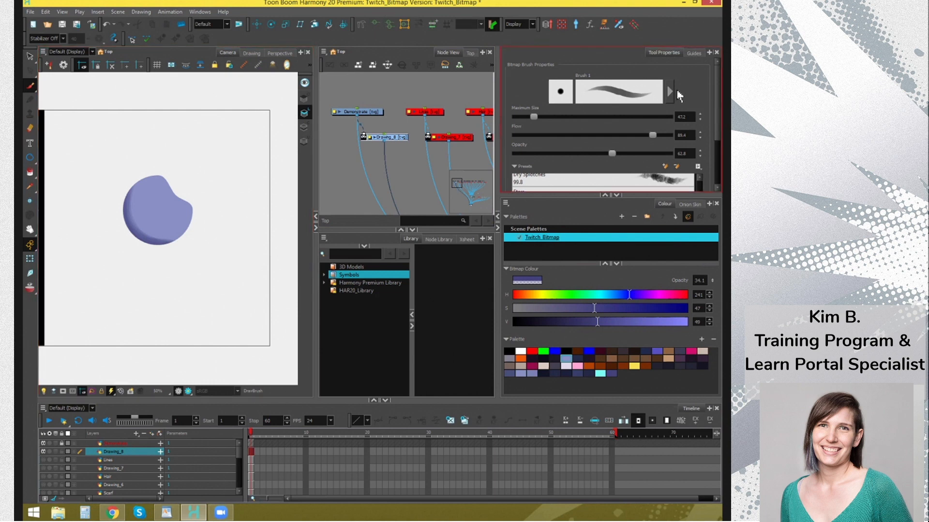
{"action": "left_click", "coordinate": [408, 167]}
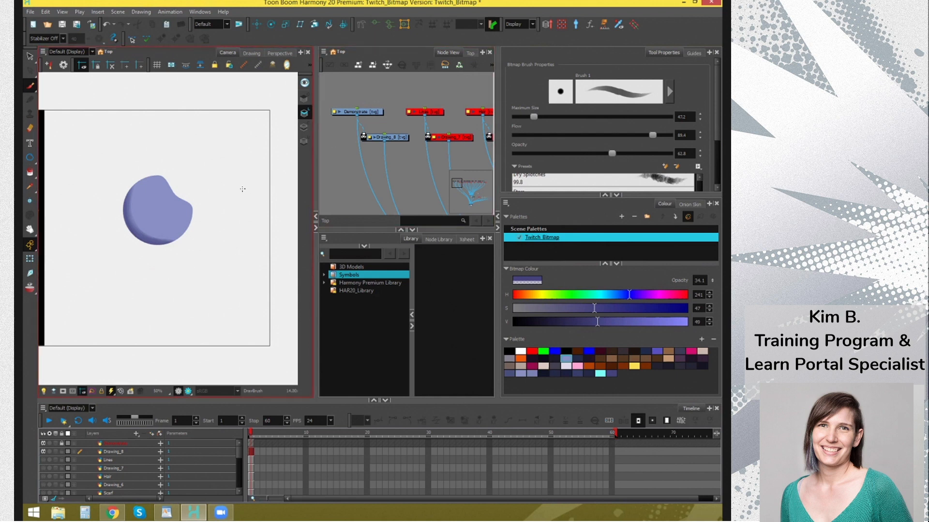
{"action": "key", "text": "1"}
{"action": "key", "text": "1"}
{"action": "key", "text": "1"}
{"action": "key", "text": "1"}
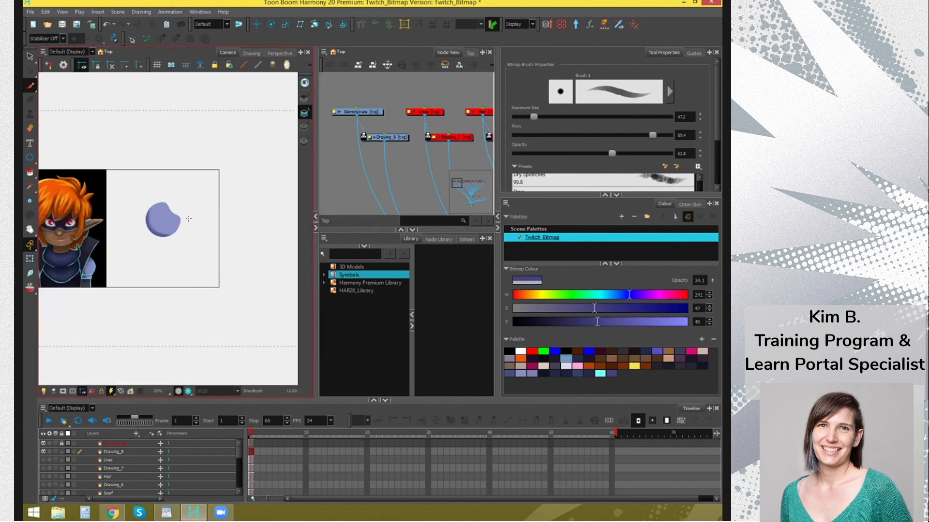
{"action": "key", "text": "space"}
{"action": "key", "text": "2"}
{"action": "key", "text": "2"}
{"action": "key", "text": "2"}
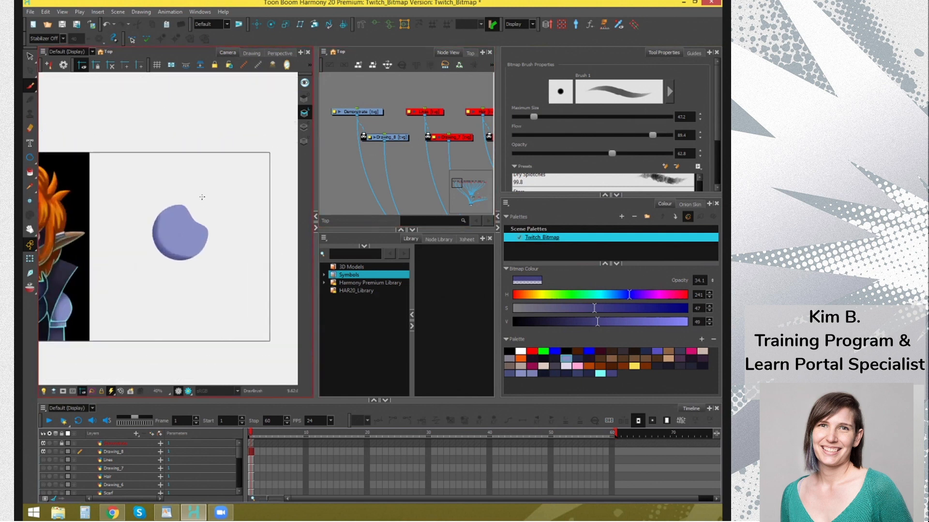